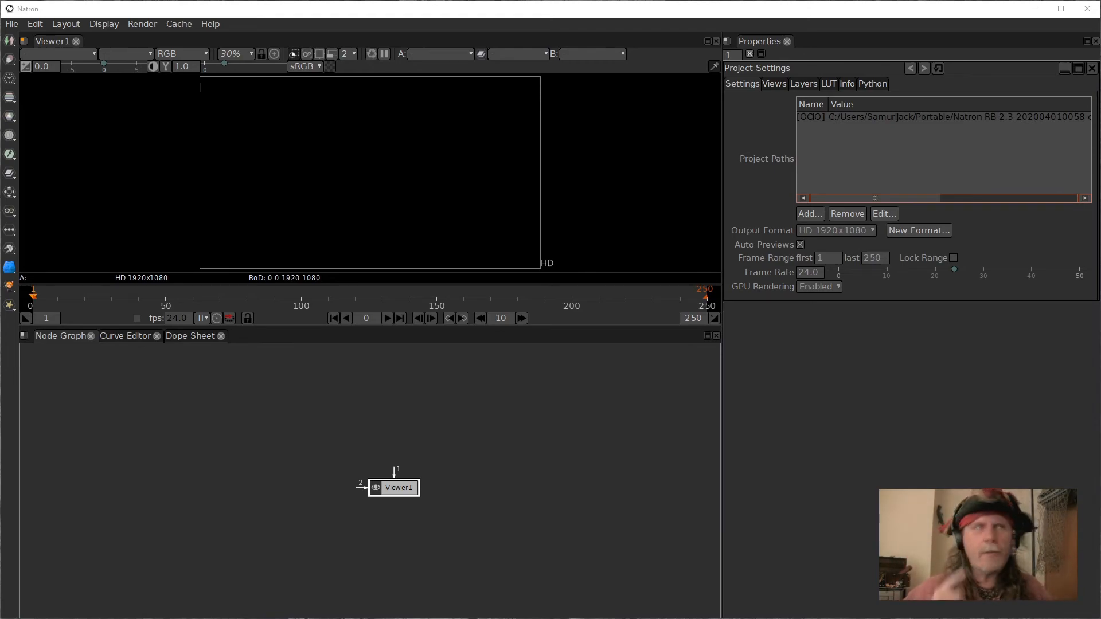
Move the Viewer1 node lower in the node graph.
left_click(422, 403)
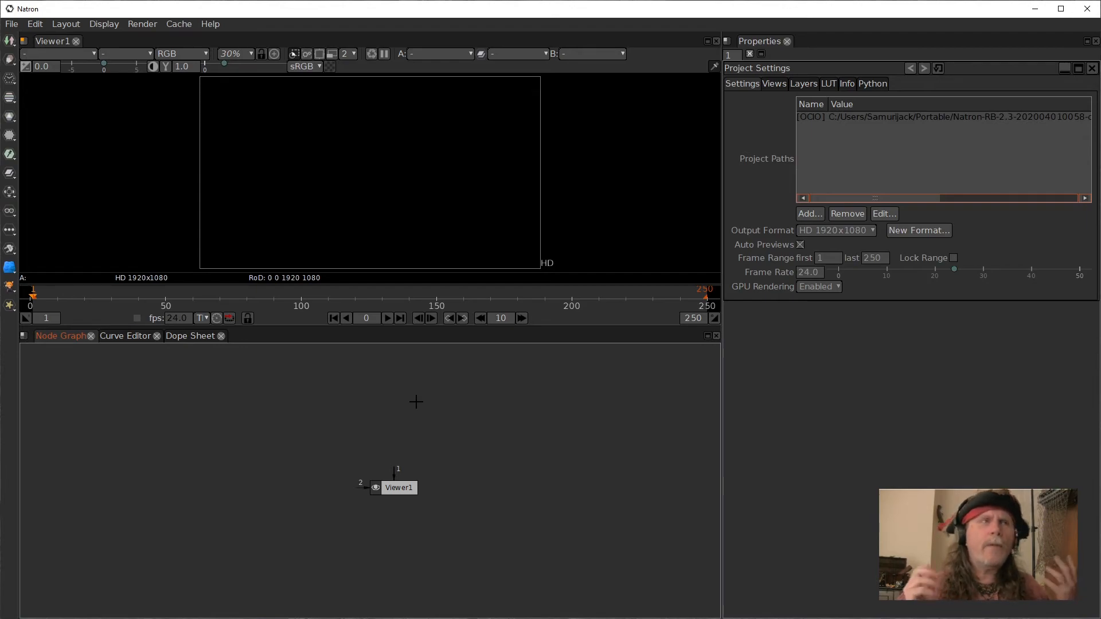
left_click(398, 489)
left_click_drag(398, 489, 391, 543)
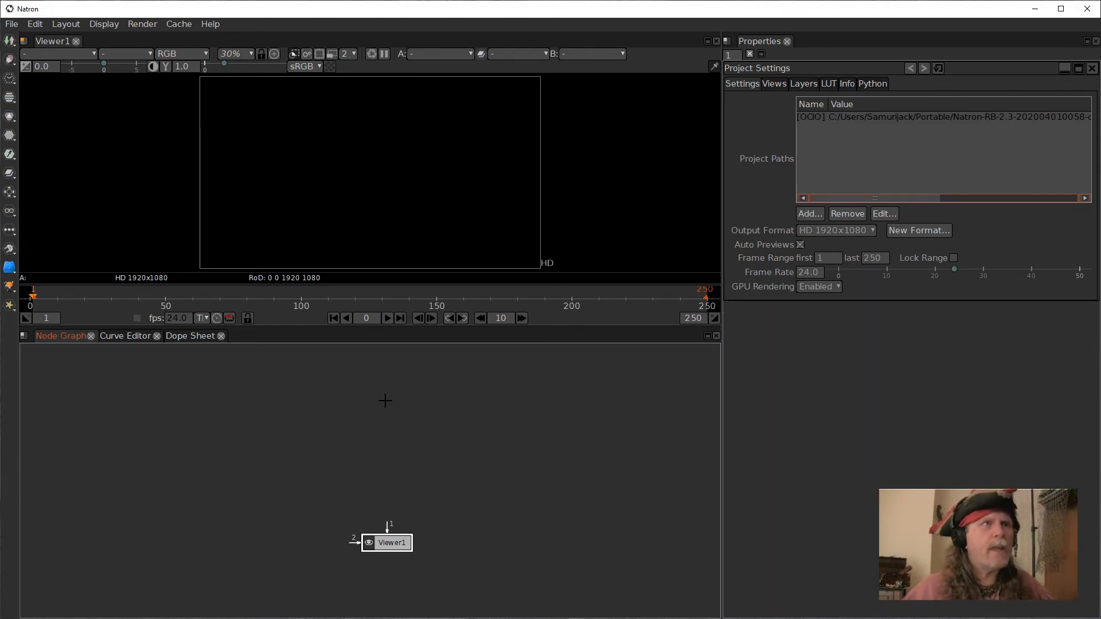
Add a Text node above the viewer and move it higher in the node graph.
key("Tab")
type("text")
key("Return")
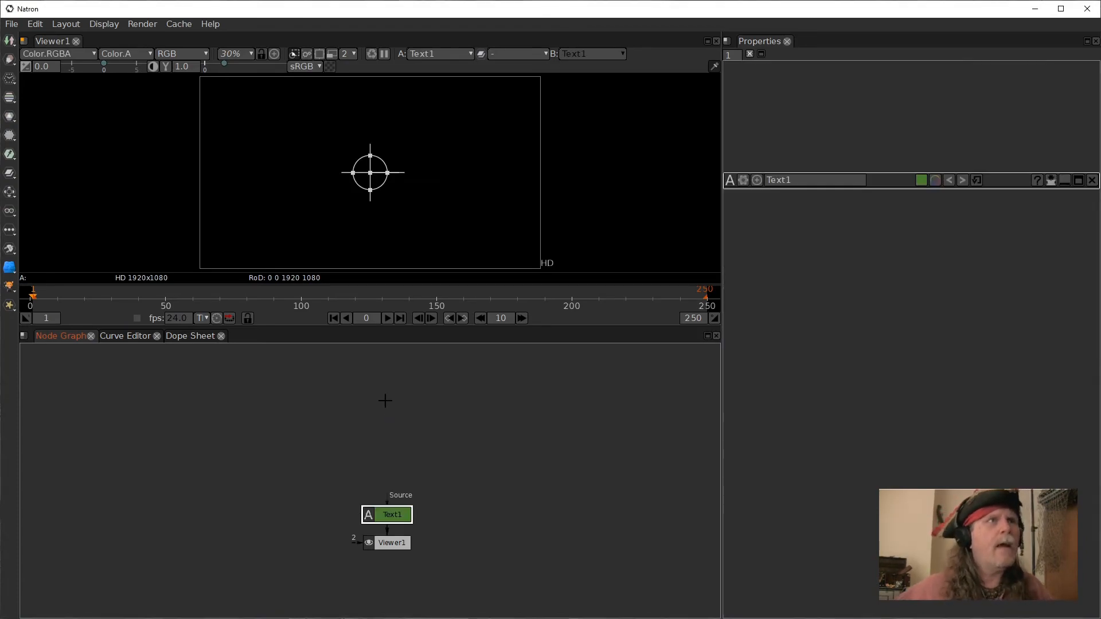
left_click_drag(382, 516, 382, 445)
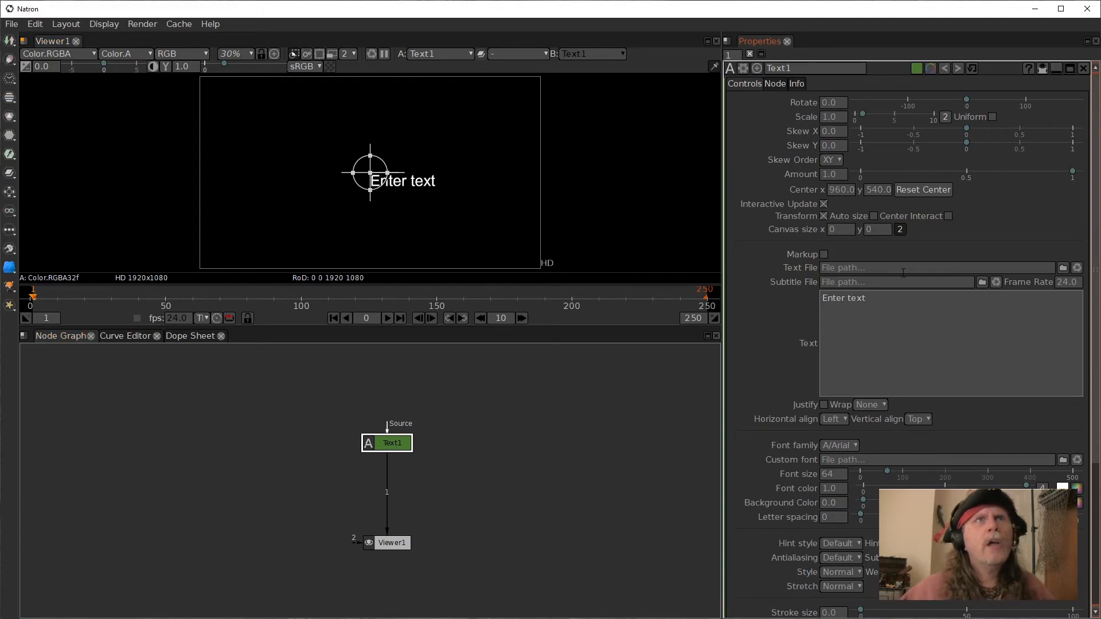
Turn off the text transform's Auto size option and set Wrap to Word.
left_click(825, 216)
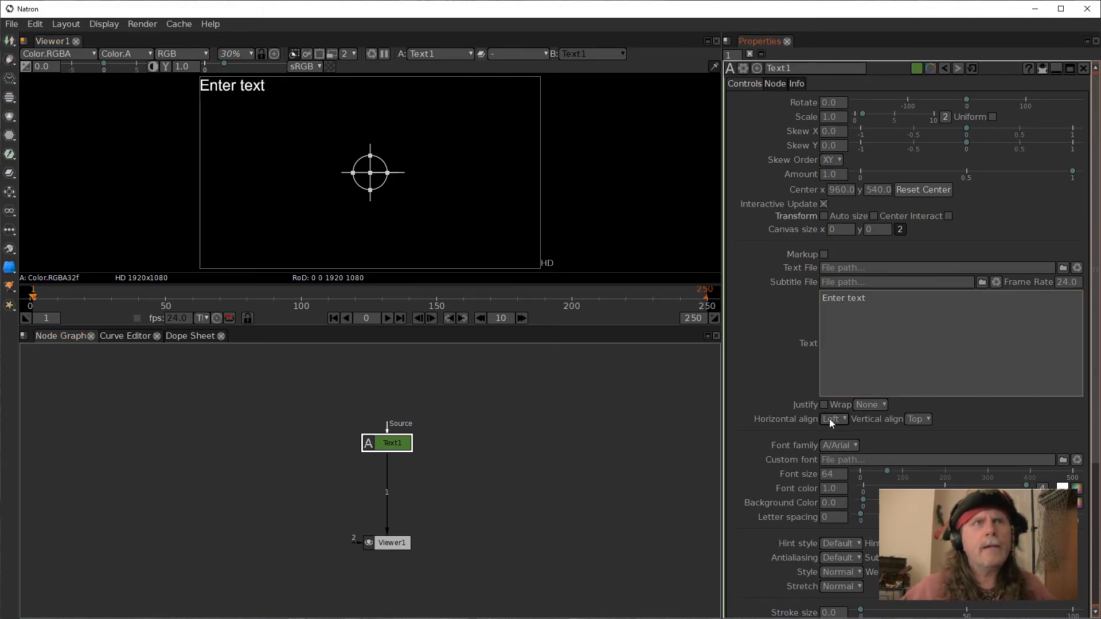
left_click(870, 405)
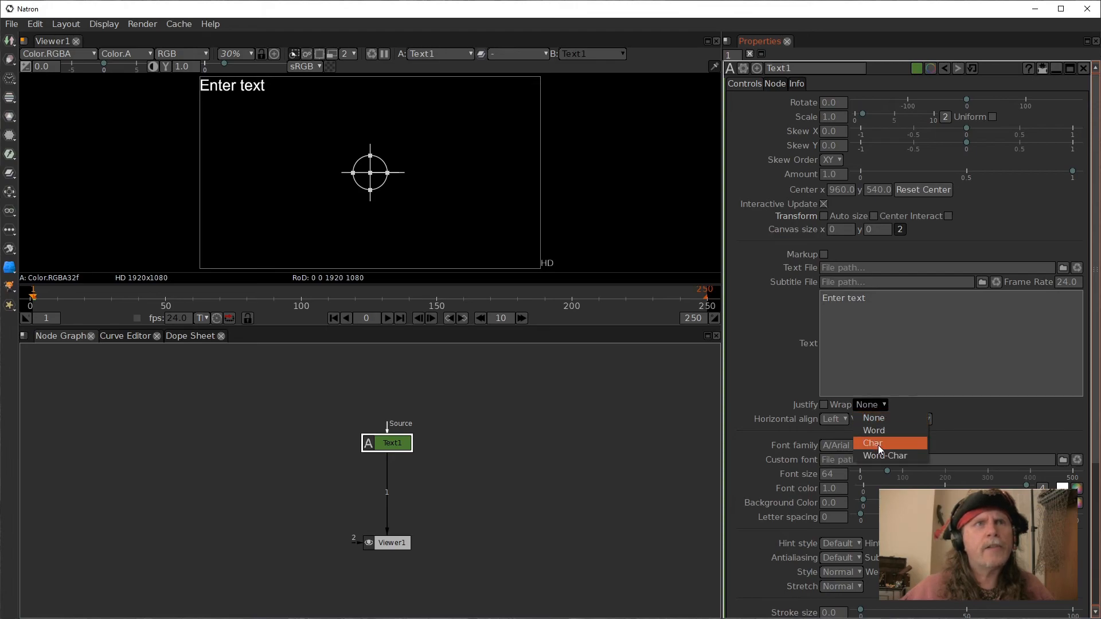
left_click(874, 431)
Set the text's horizontal and vertical alignment both to Center.
left_click(835, 419)
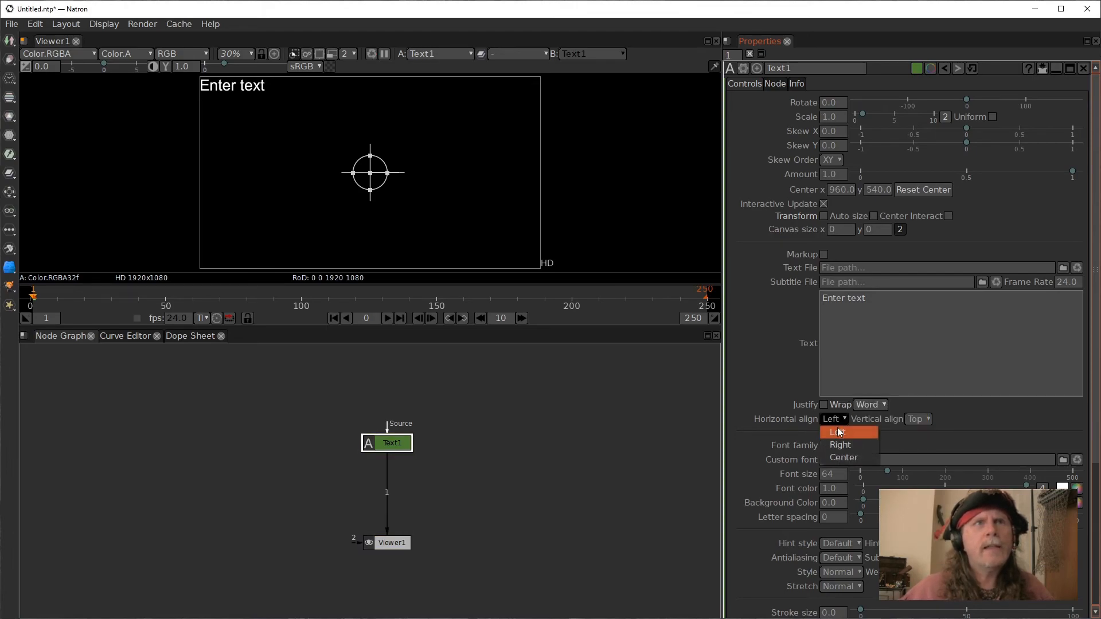
left_click(842, 457)
left_click(938, 420)
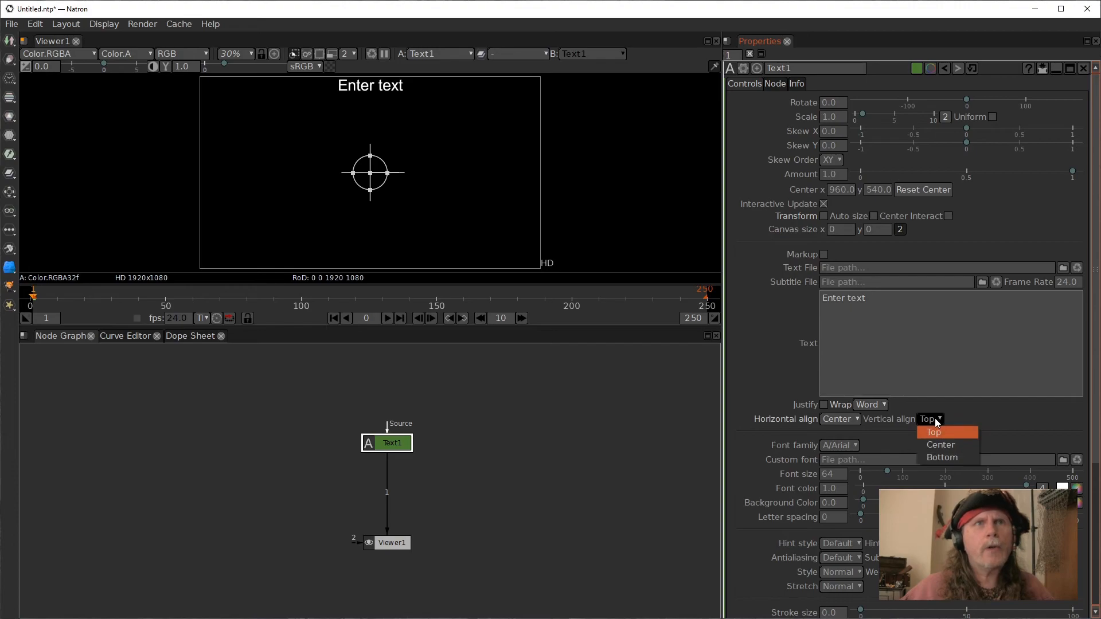
left_click(937, 445)
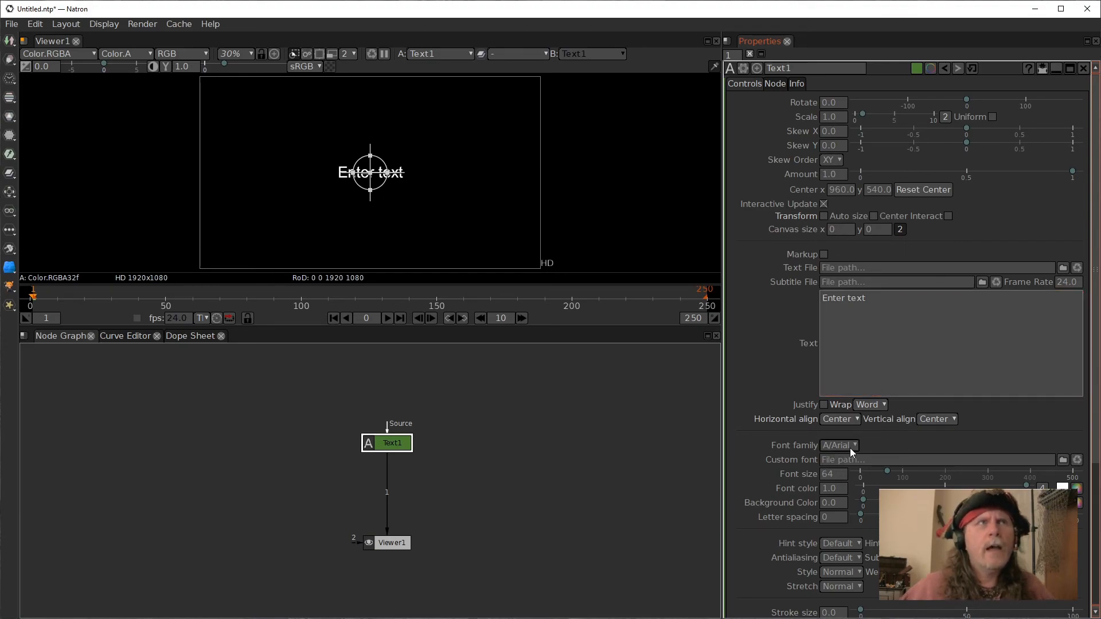
Replace the placeholder text with "hello".
left_click_drag(867, 298, 736, 281)
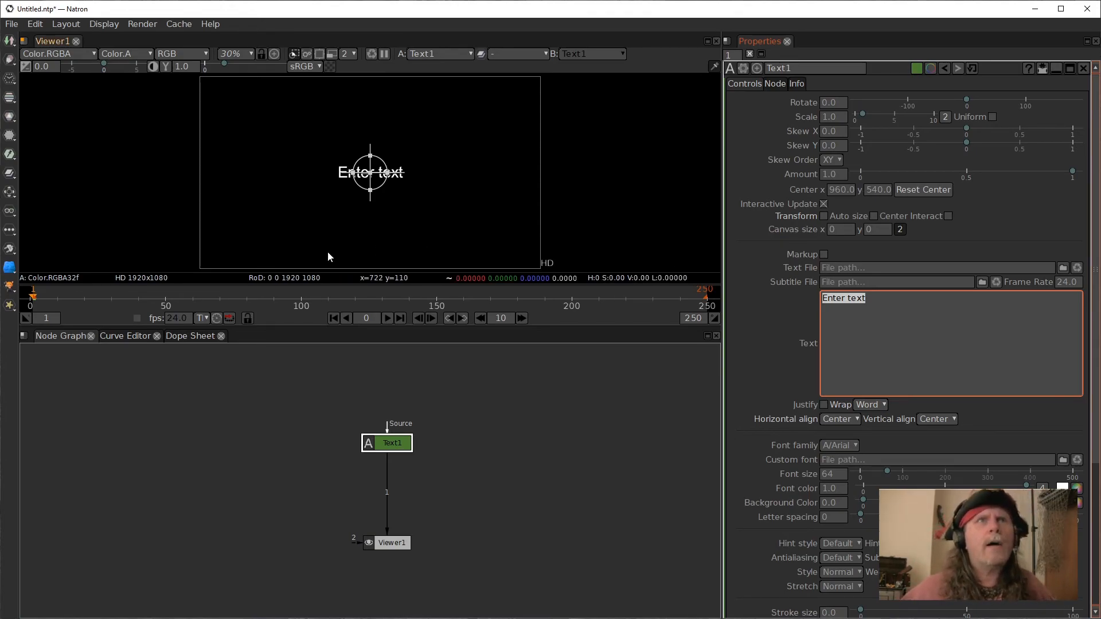
type("he")
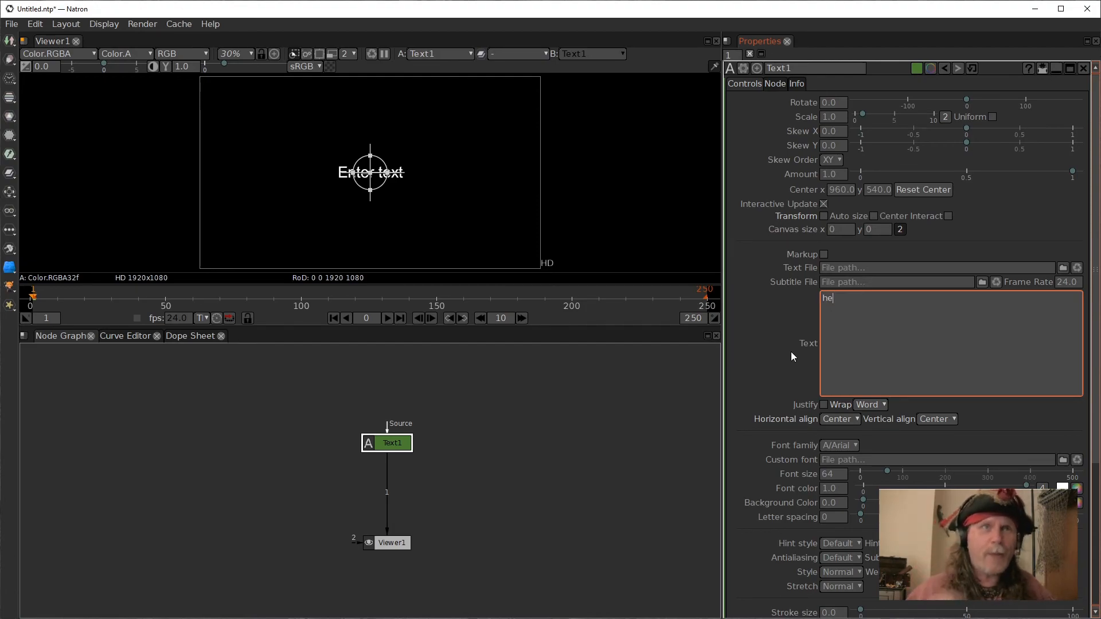
type("llo")
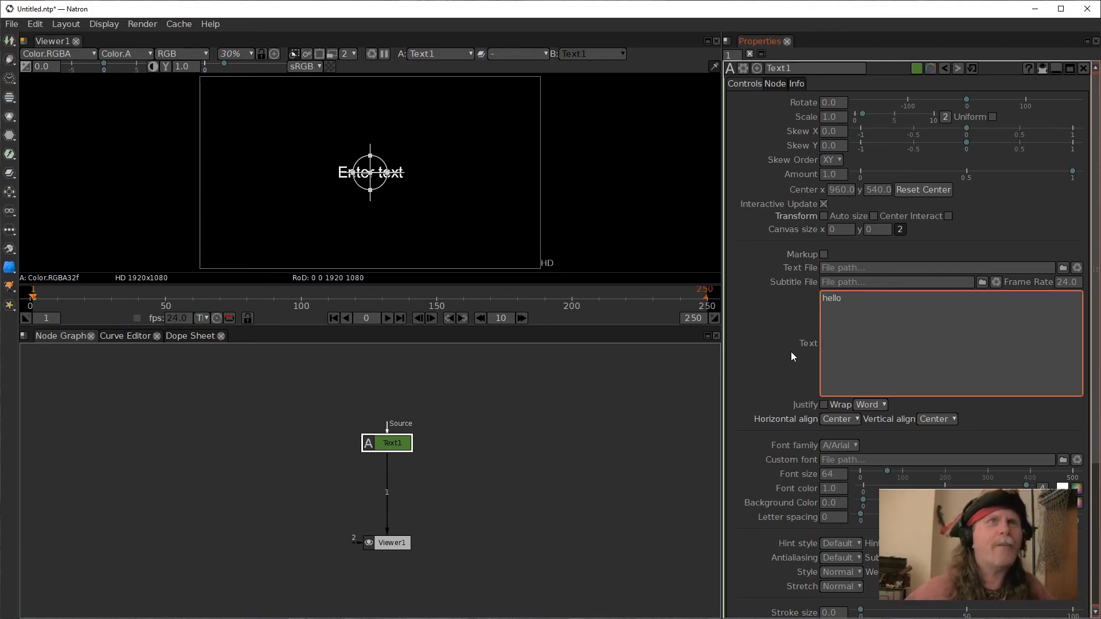
left_click(786, 365)
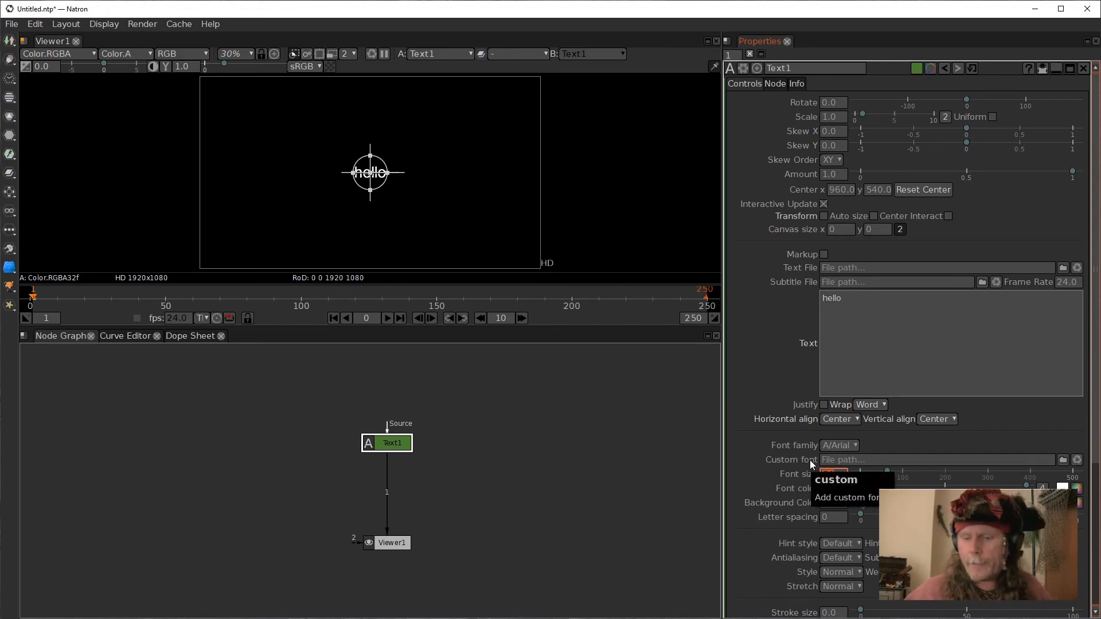
Set the font size to 200 and the font family to Segoe Script.
key("Return")
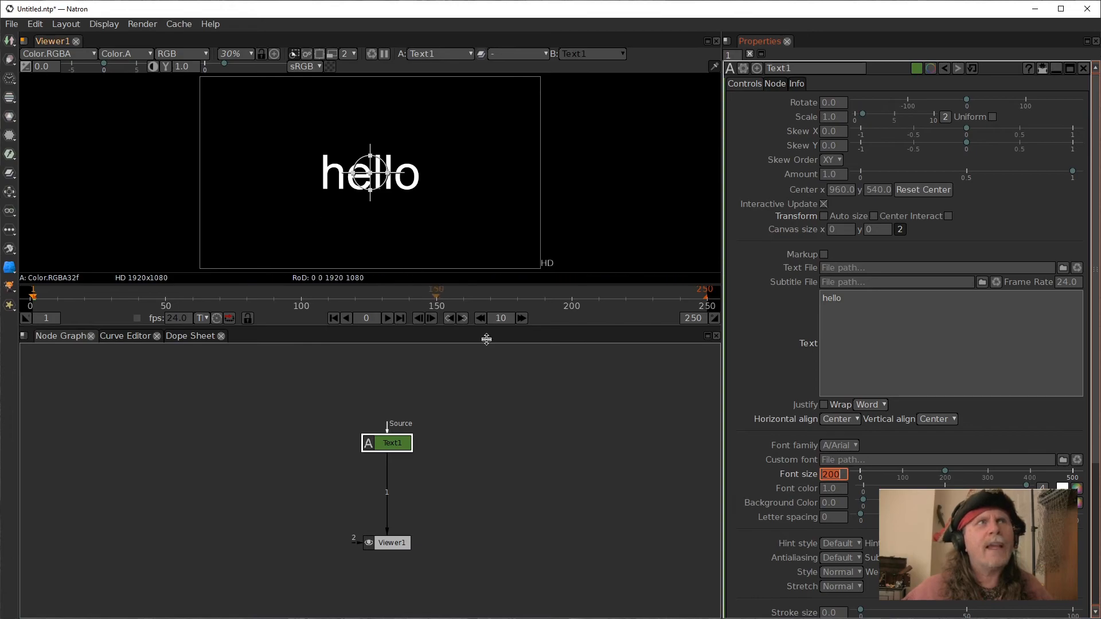
left_click(849, 446)
mouse_move(842, 618)
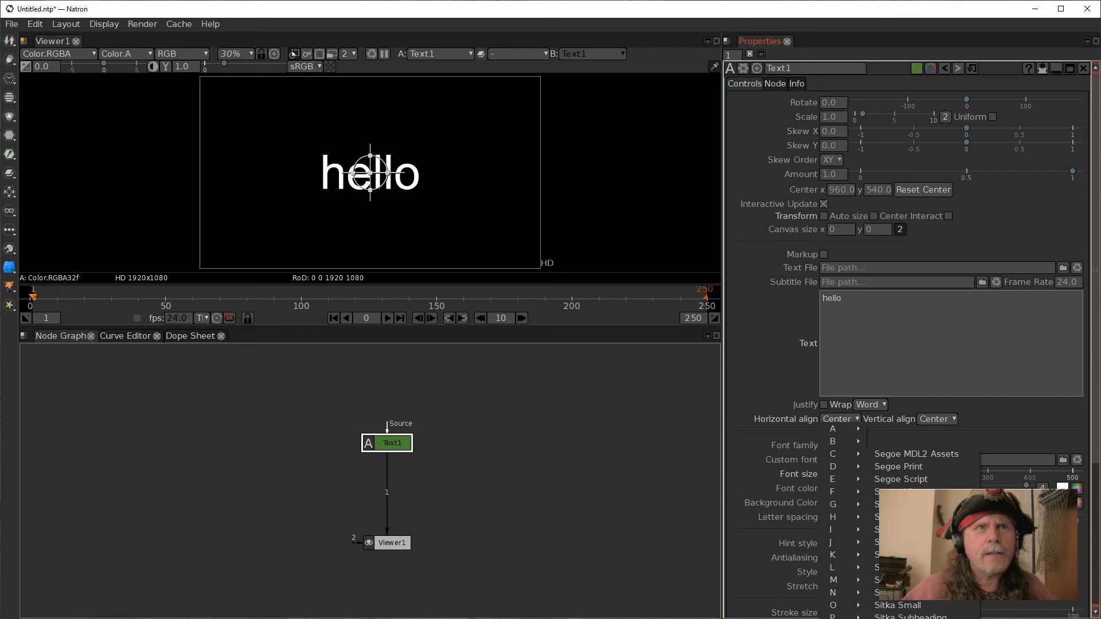
left_click(923, 483)
left_click(533, 465)
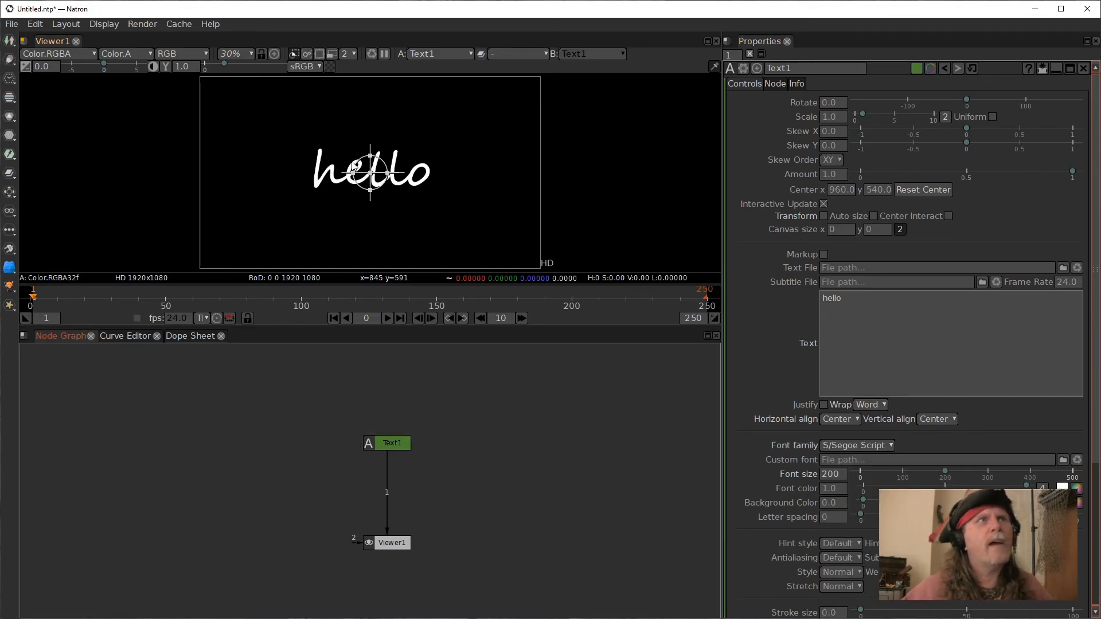
Move the Text node up and insert a Merge node between it and the viewer.
left_click(393, 547)
left_click_drag(387, 443, 387, 416)
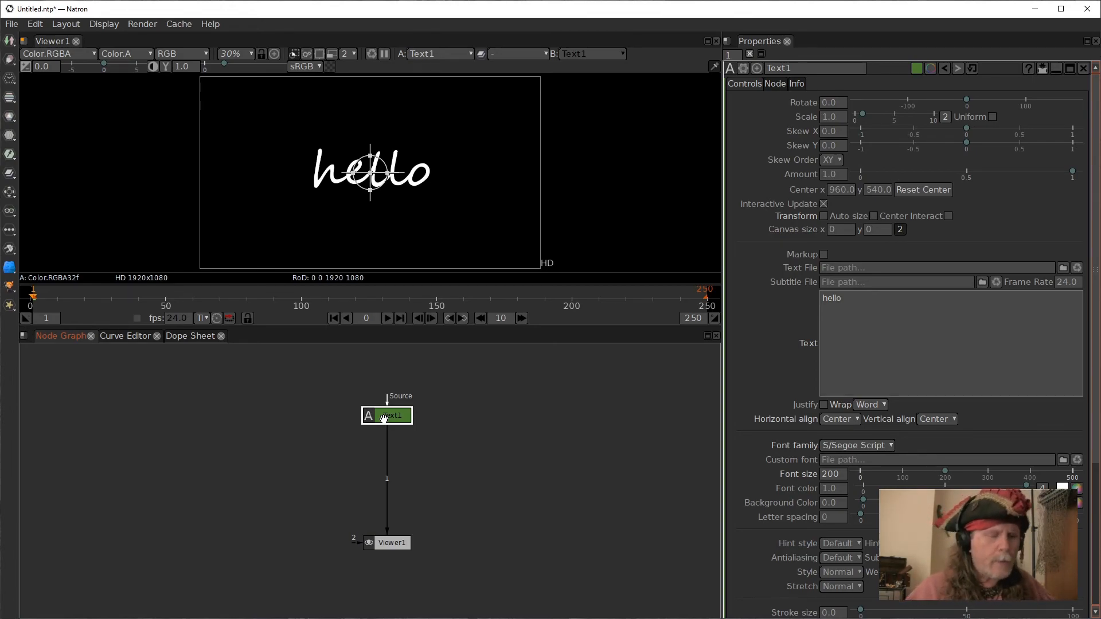
key("m")
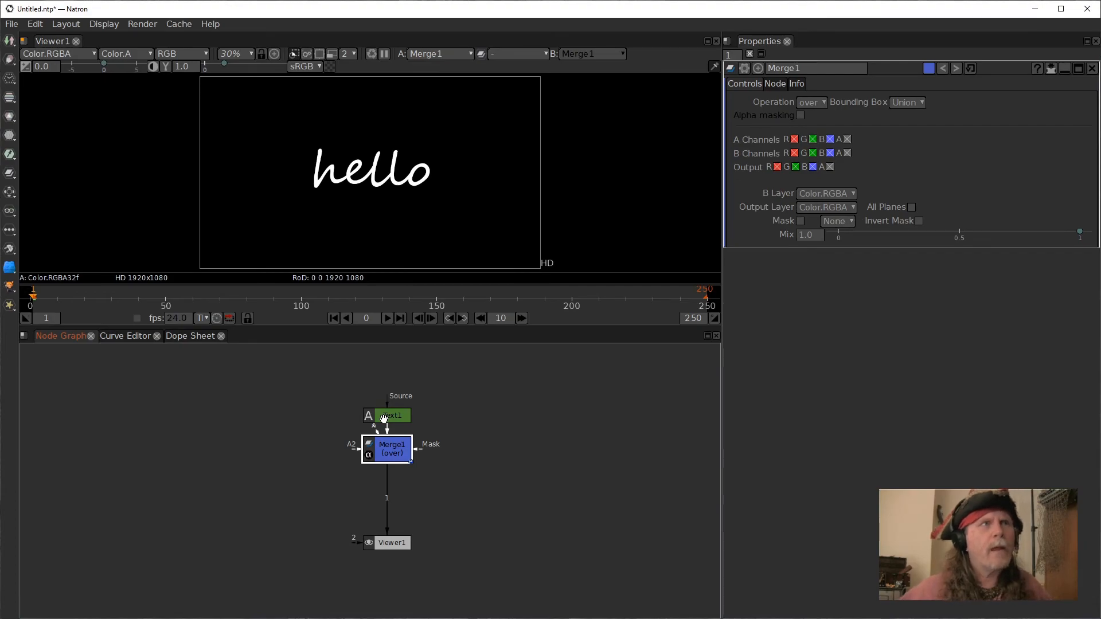
left_click_drag(379, 450, 379, 462)
left_click(236, 405)
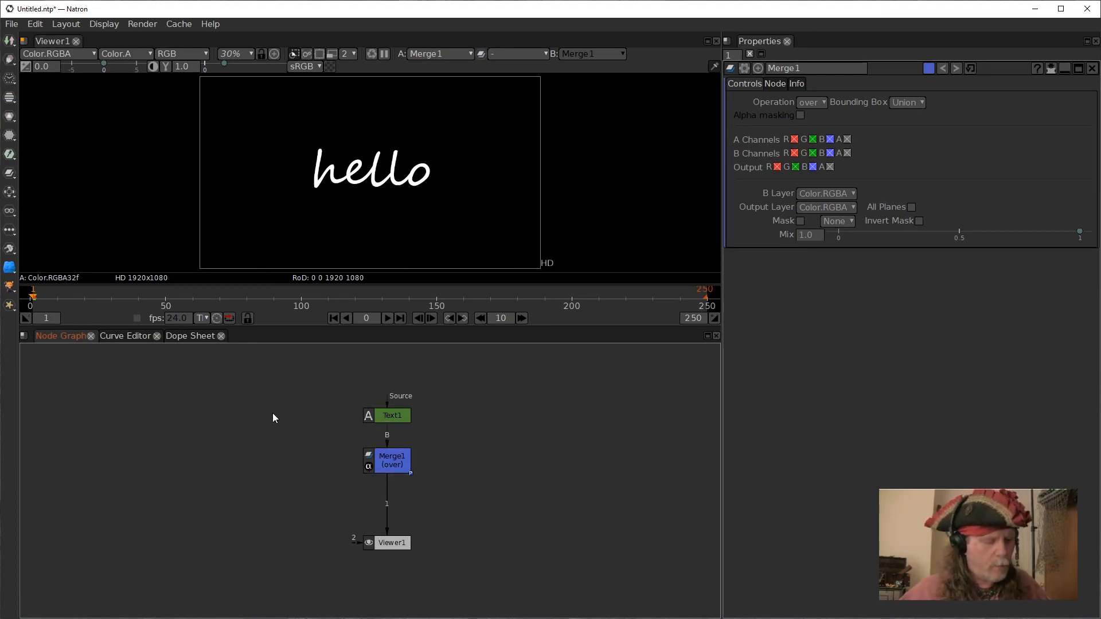
Create a Radial node and place it to the left of the Text node.
key("Tab")
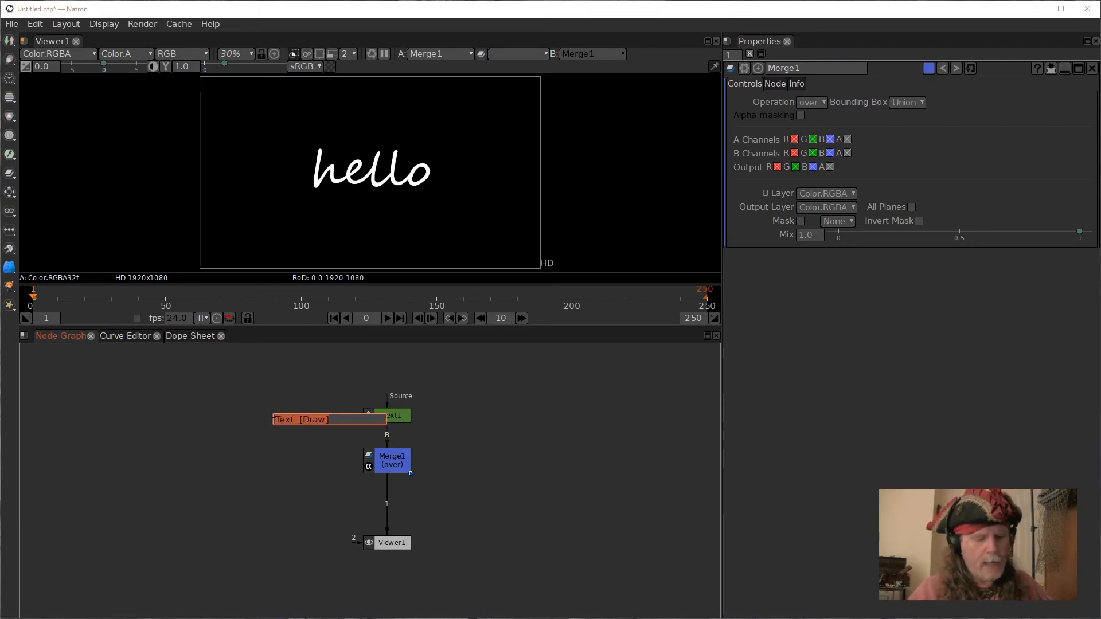
type("radi")
left_click(285, 434)
left_click_drag(325, 443, 305, 414)
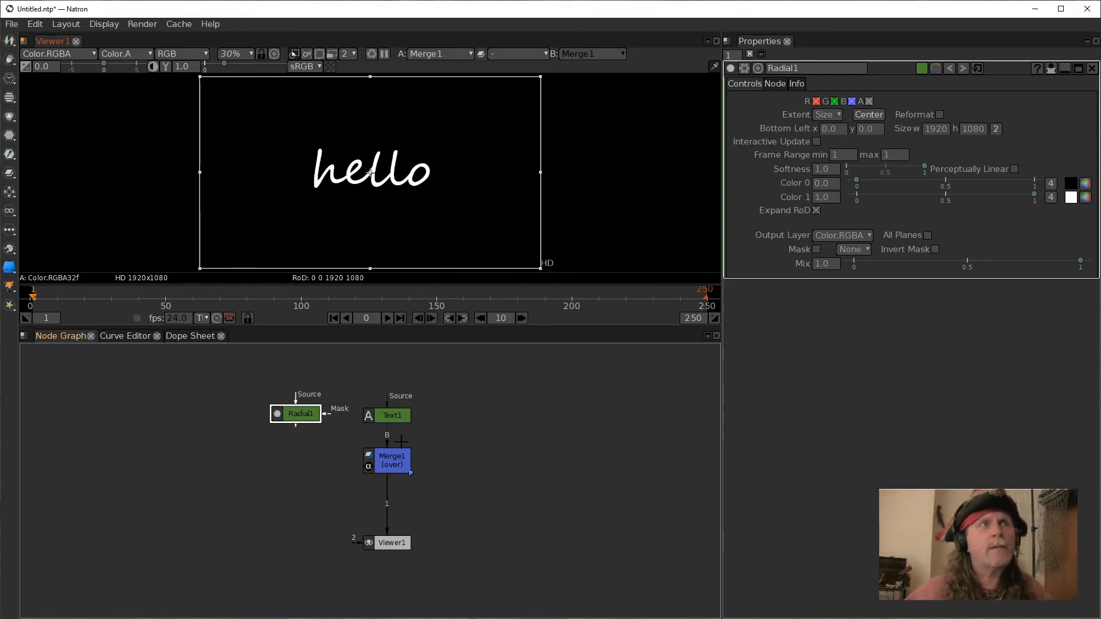
Show the Radial node's output in the viewer.
left_click(387, 415)
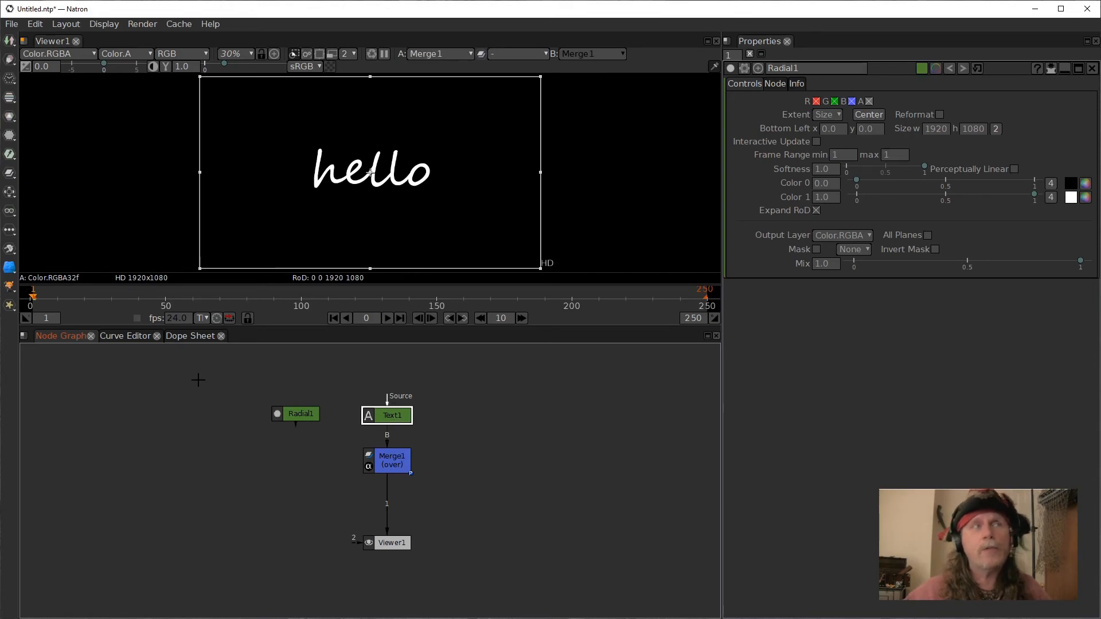
left_click(294, 415)
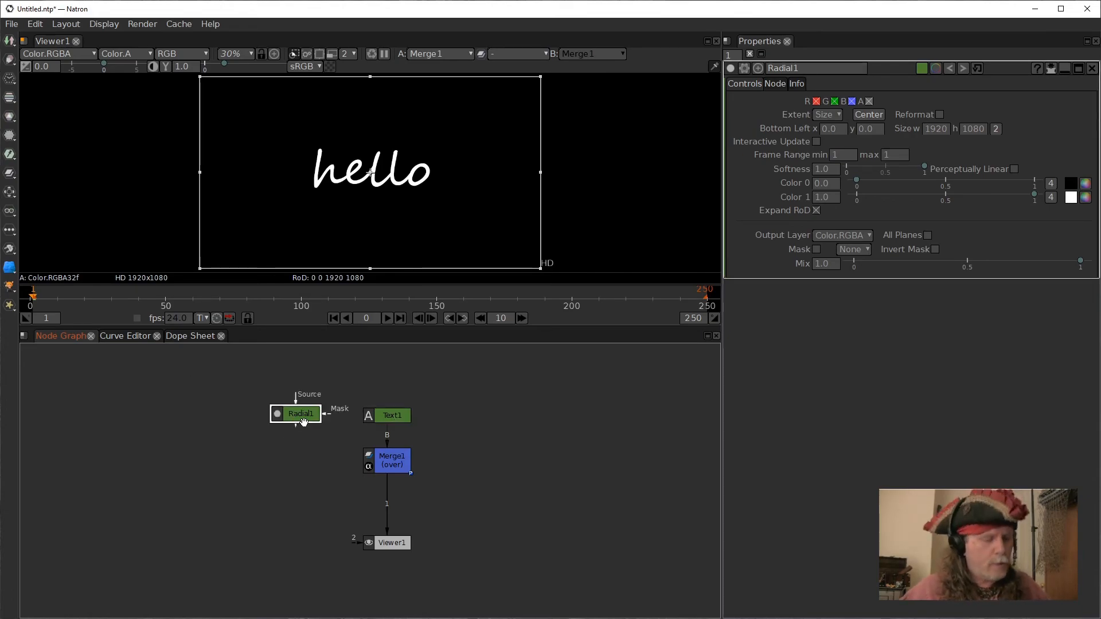
key("1")
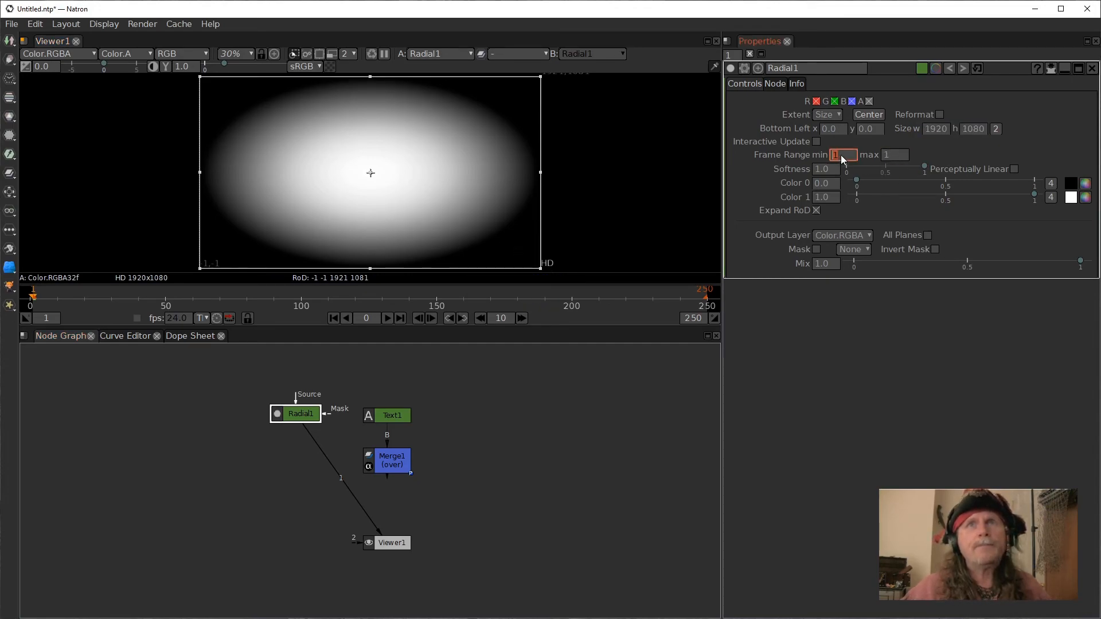
Set the radial's size to 35 and center it in the frame.
double_click(886, 155)
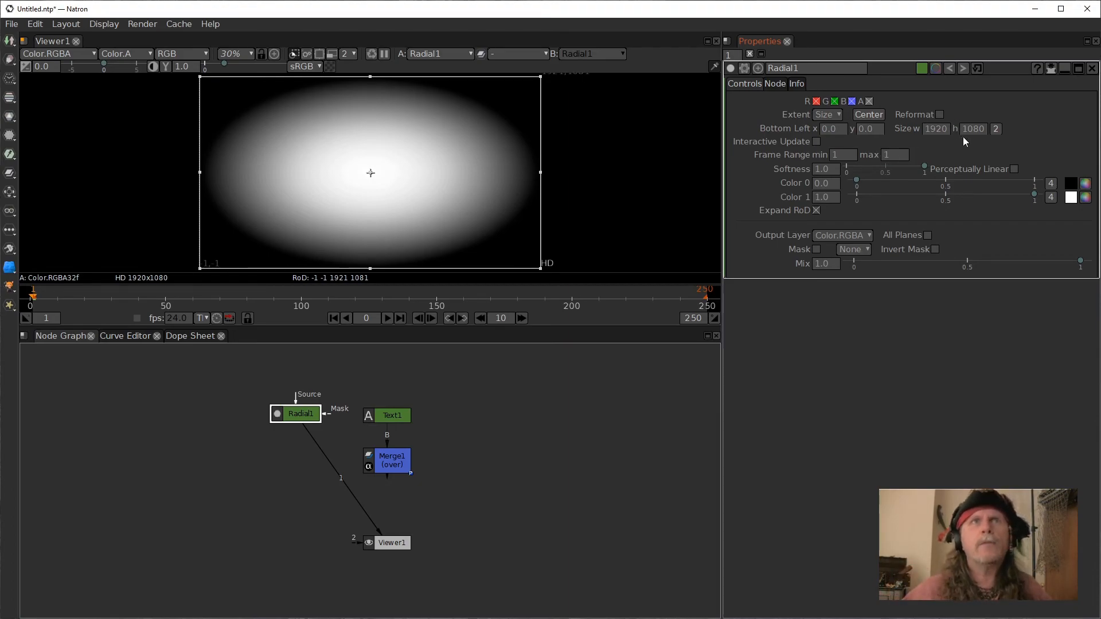
left_click(996, 129)
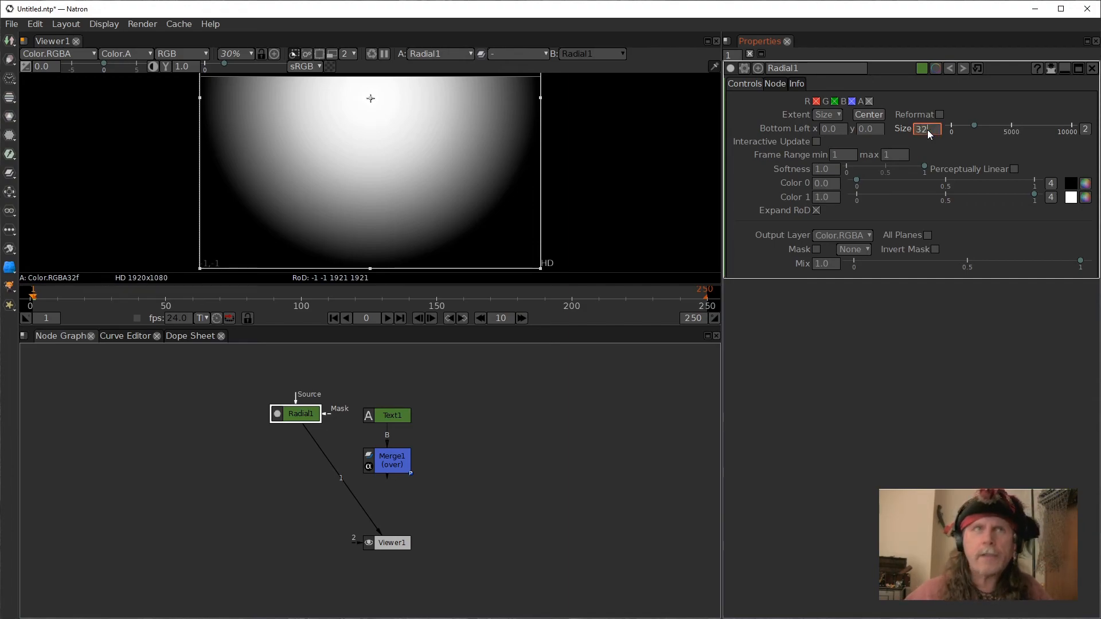
key("BackSpace")
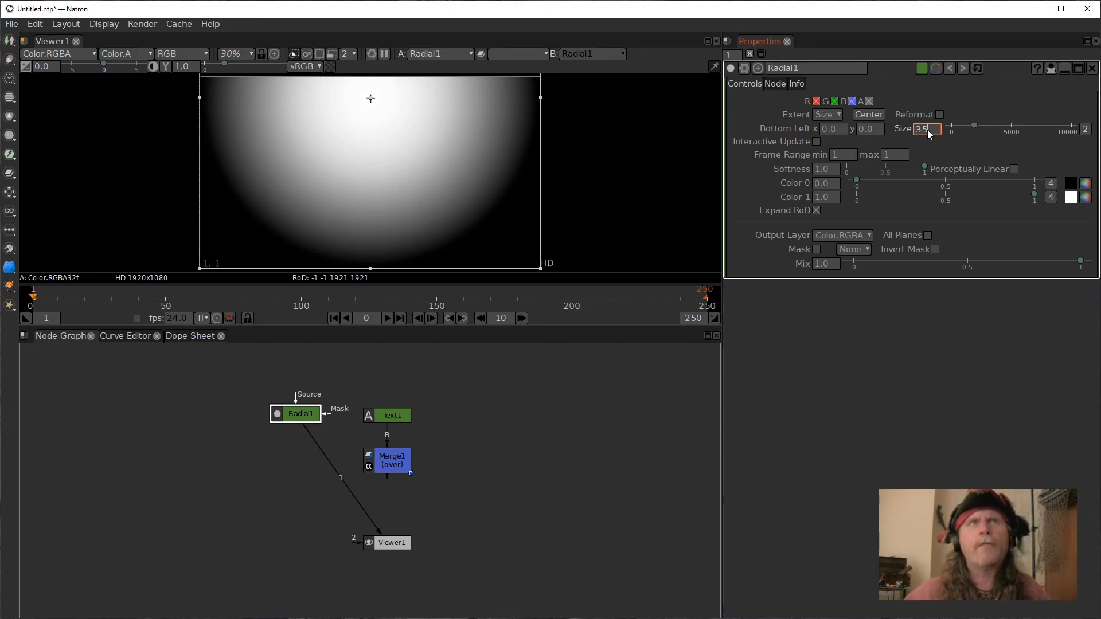
key("Return")
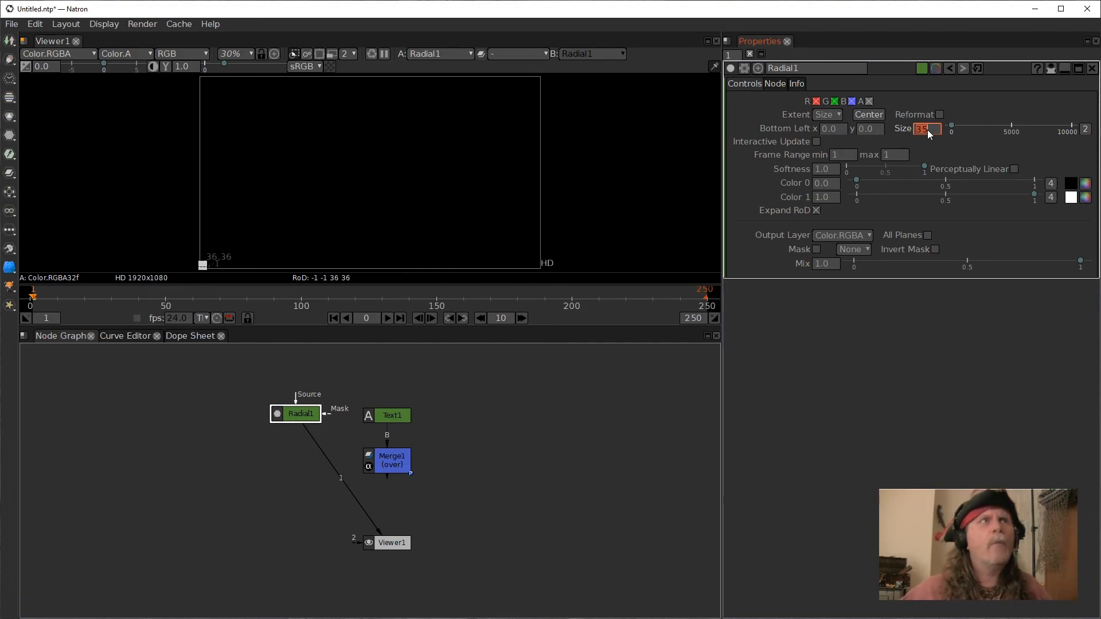
left_click(866, 116)
left_click(535, 387)
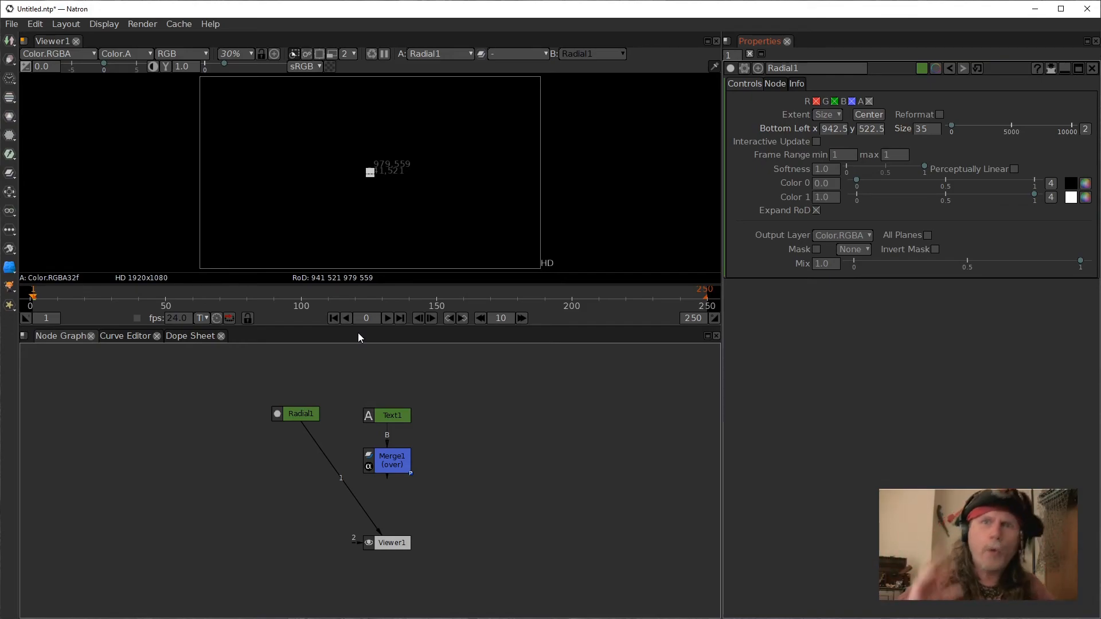
Add a Transform node below the Radial node.
left_click(301, 413)
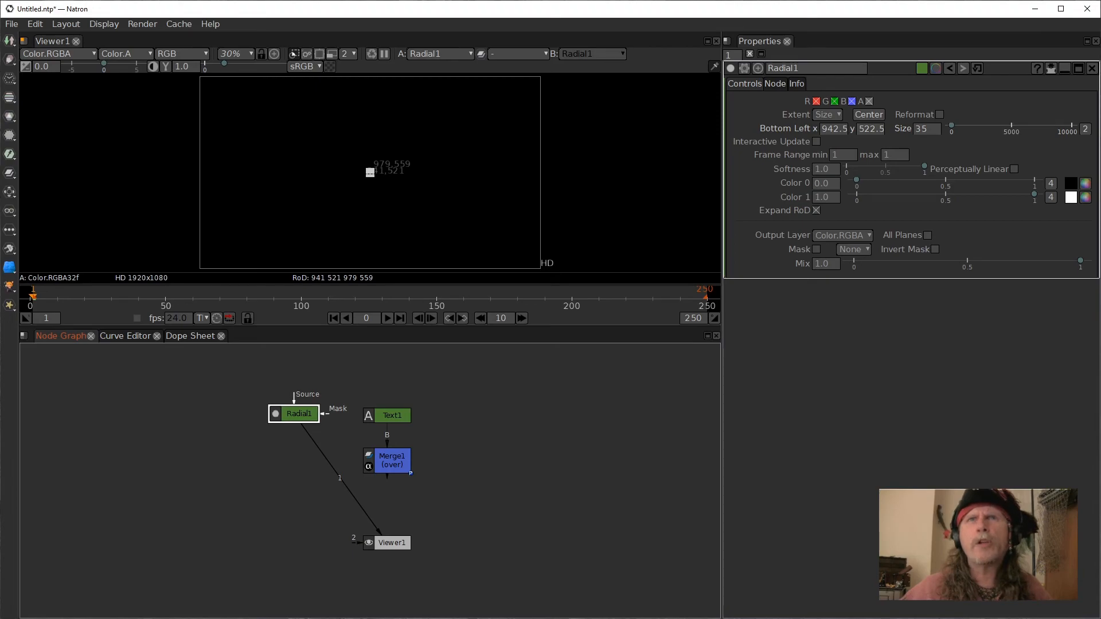
left_click_drag(292, 414, 294, 416)
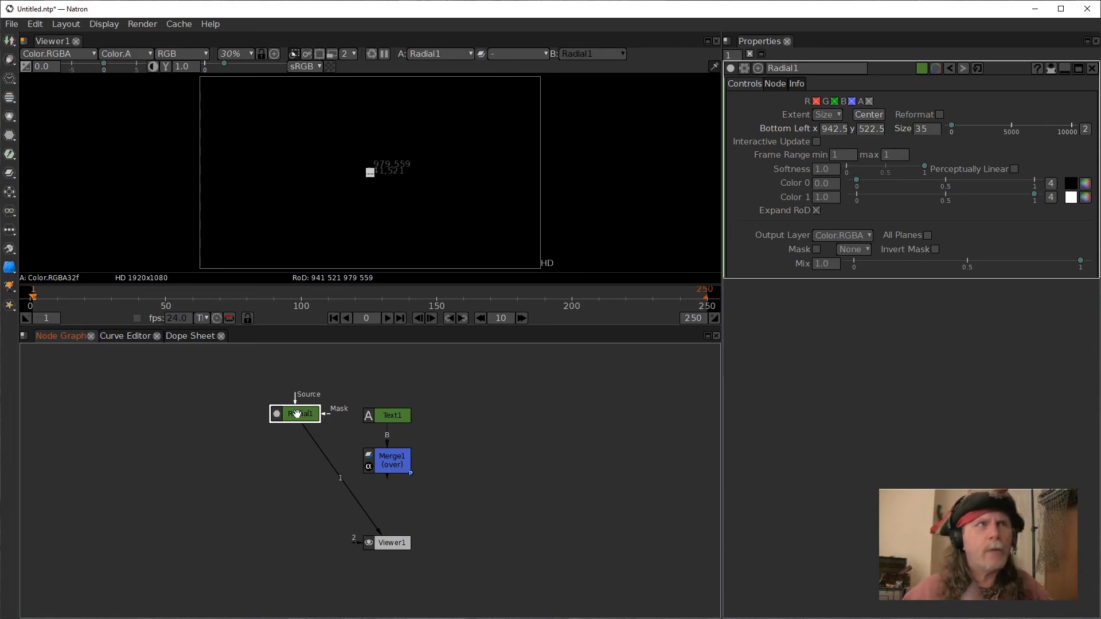
key("t")
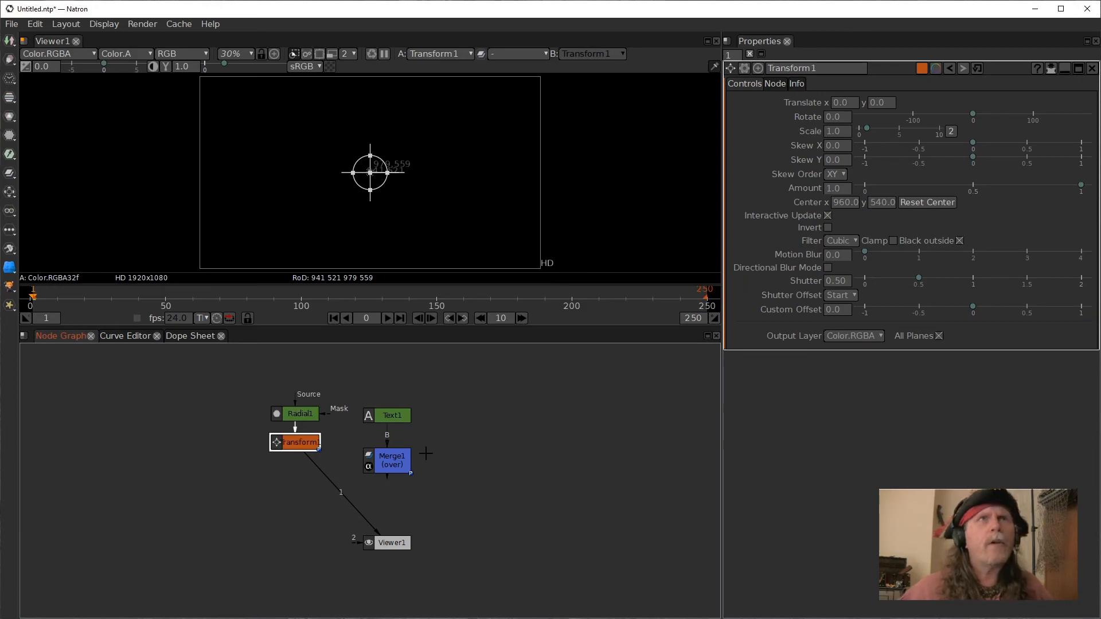
Connect the Transform node's output to the Merge node's A input.
scroll(384, 189, "up", 6)
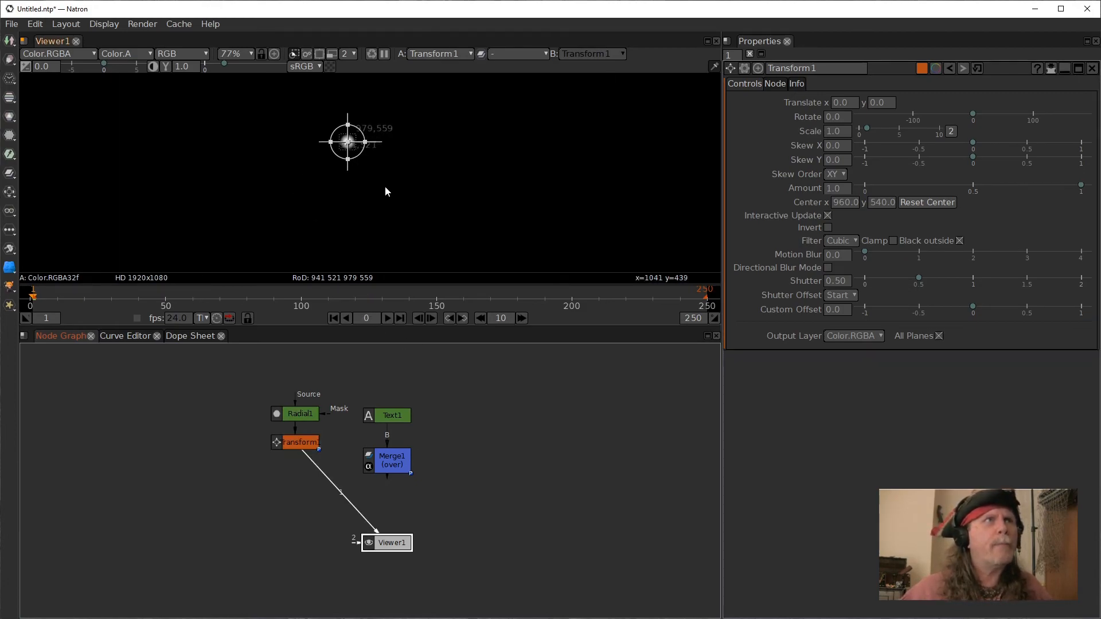
left_click_drag(394, 151, 416, 225)
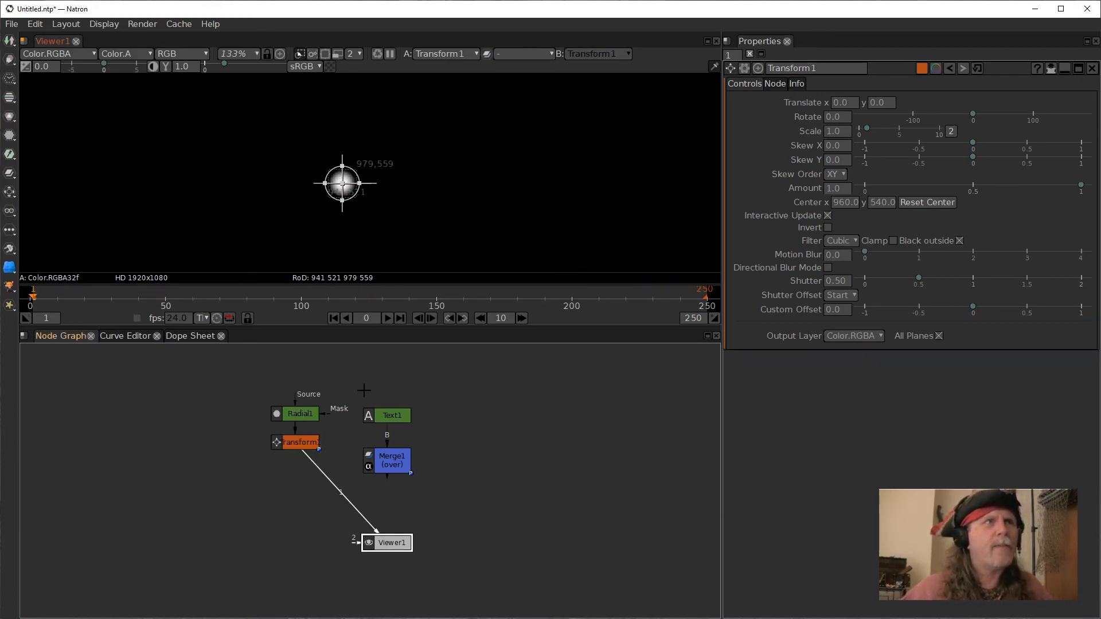
left_click(384, 464)
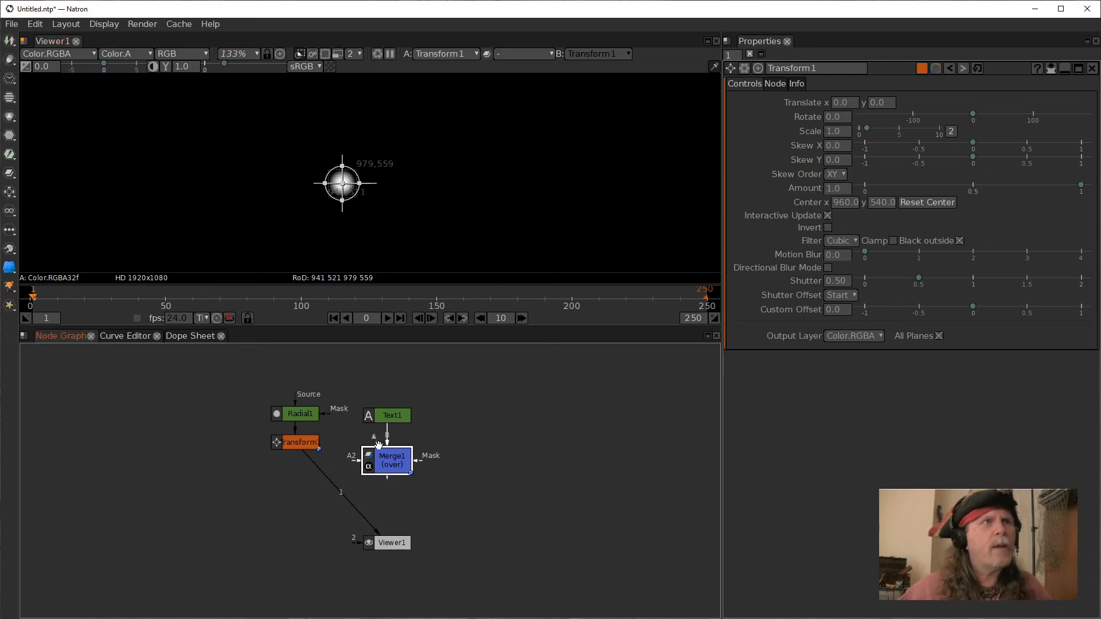
left_click_drag(377, 446, 302, 463)
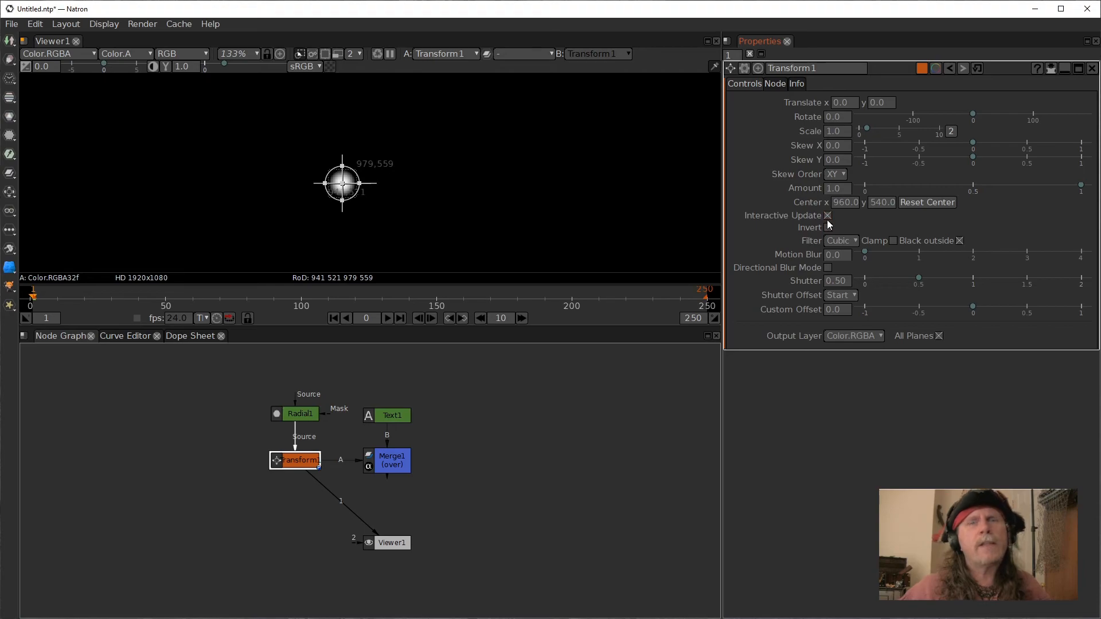
Set a keyframe on all dimensions of the Transform's Translate parameter.
mouse_move(808, 215)
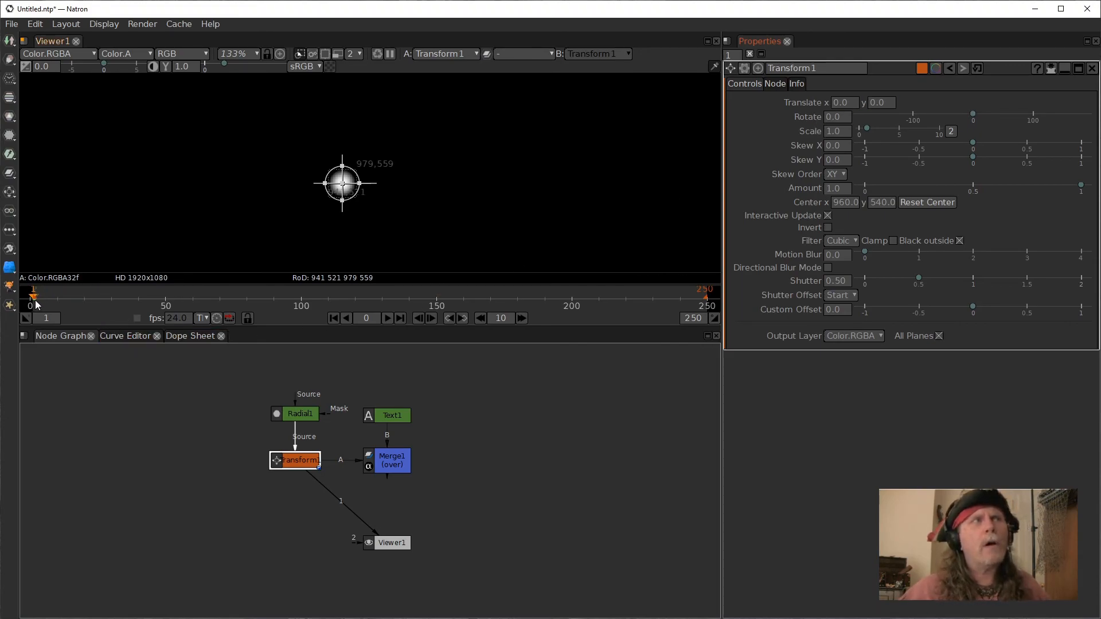
right_click(840, 105)
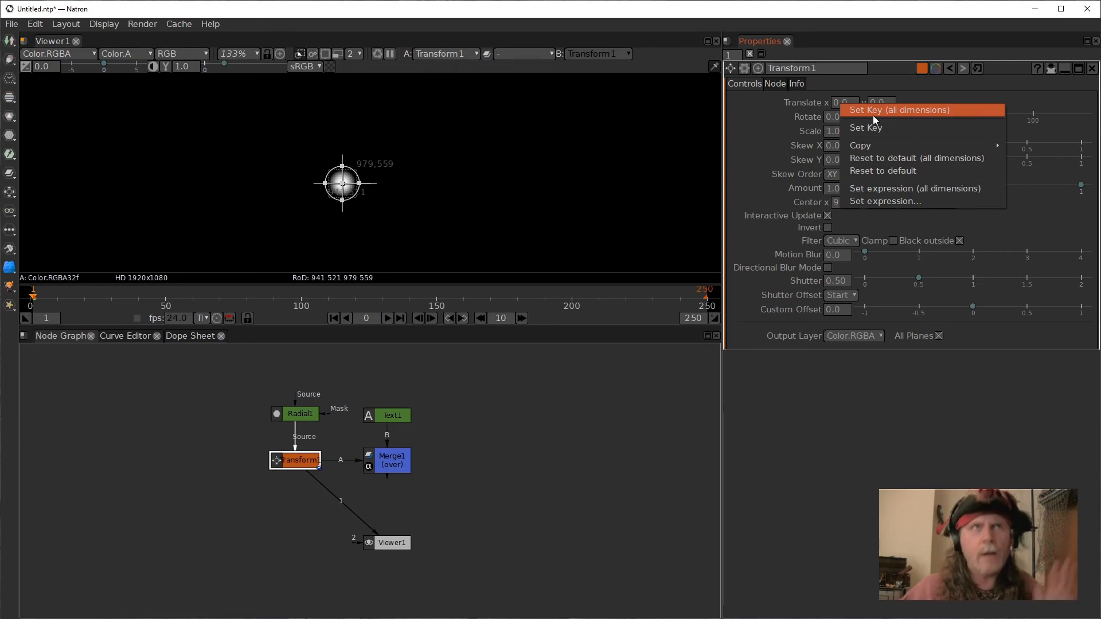
left_click(873, 115)
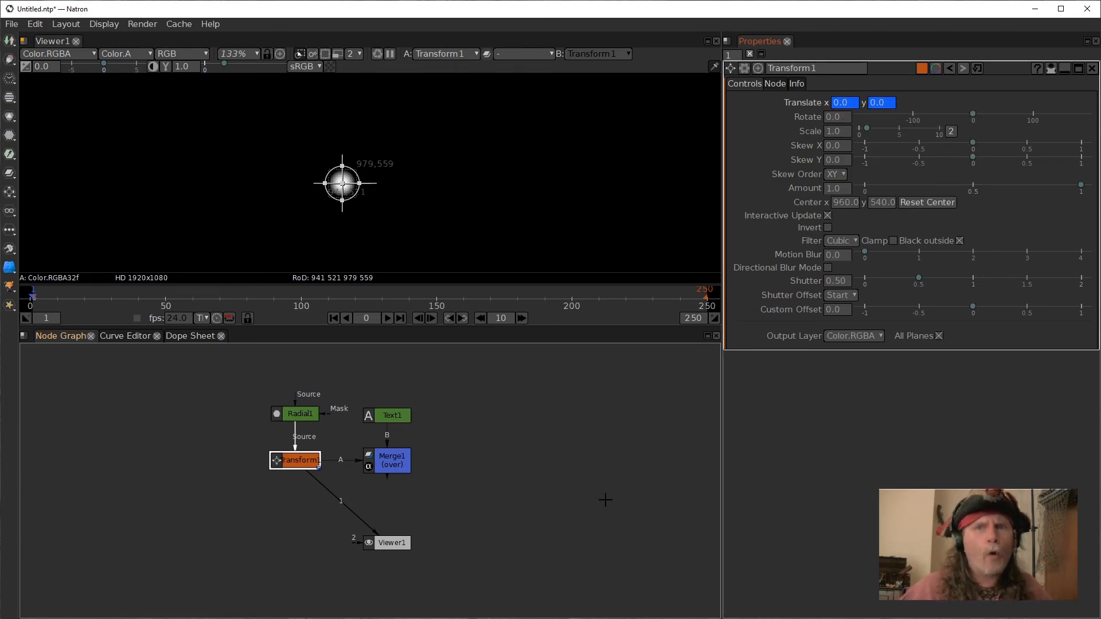
Reconnect the Viewer so it displays the Merge node's output.
left_click_drag(332, 500, 391, 459)
left_click(392, 462)
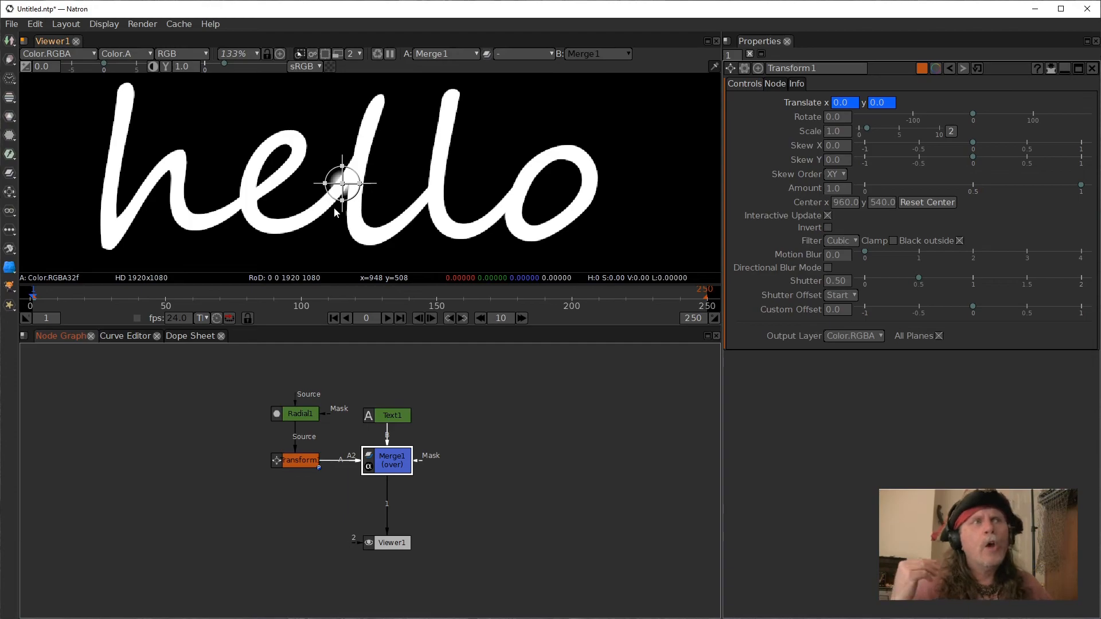
Open the Text node's properties and lower its font color to about 0.491.
double_click(388, 417)
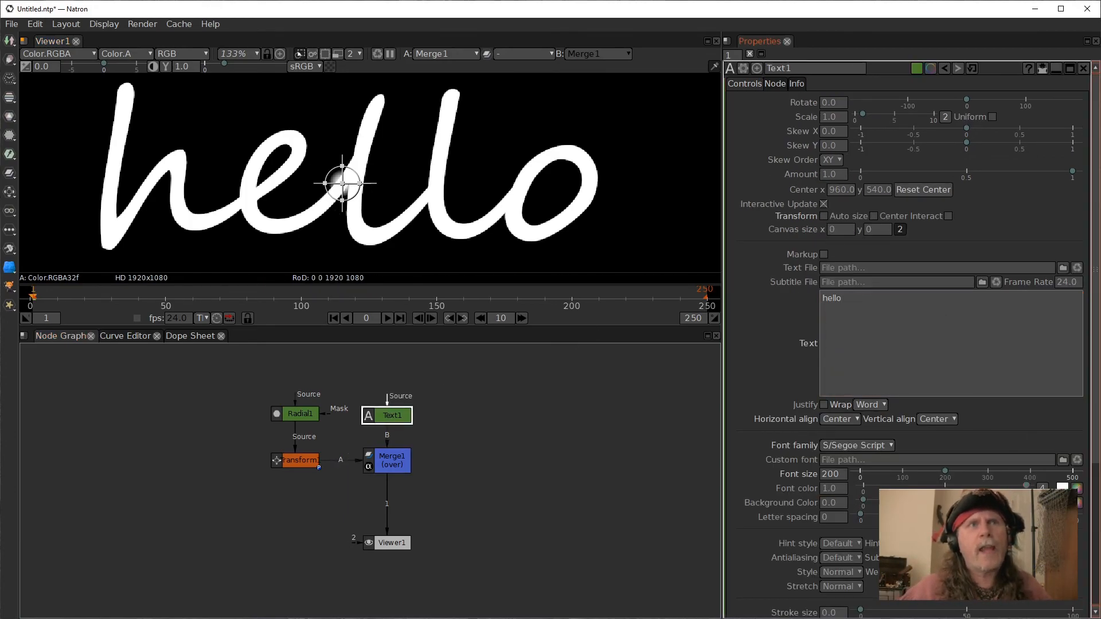
left_click_drag(1027, 486, 944, 487)
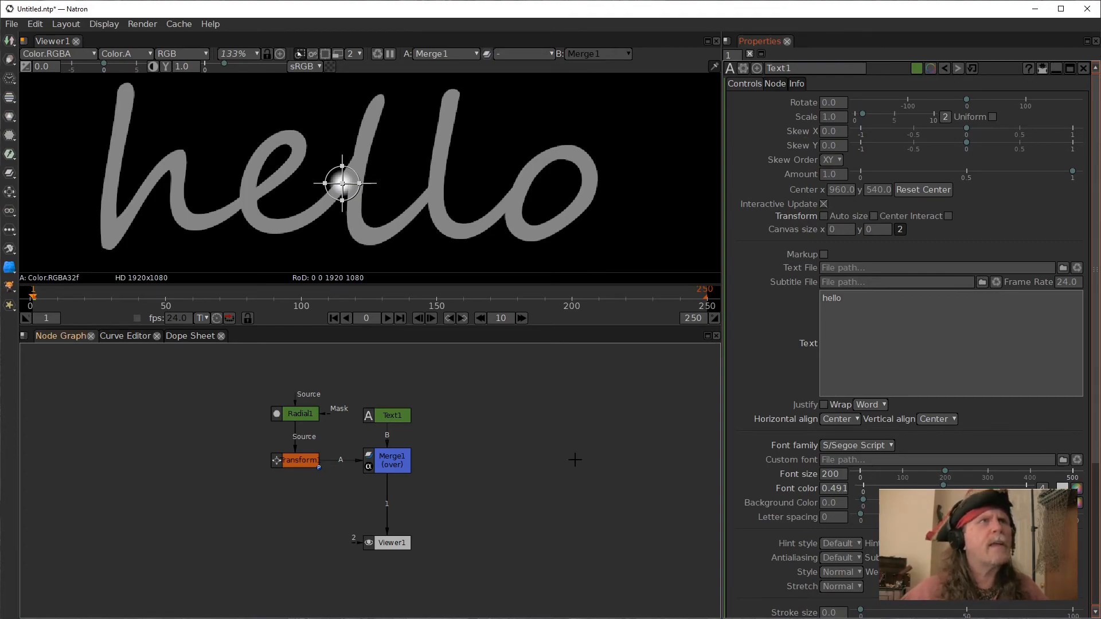
Move the dot with the Transform handle to the top of the letter h, about -283, 120.
double_click(295, 459)
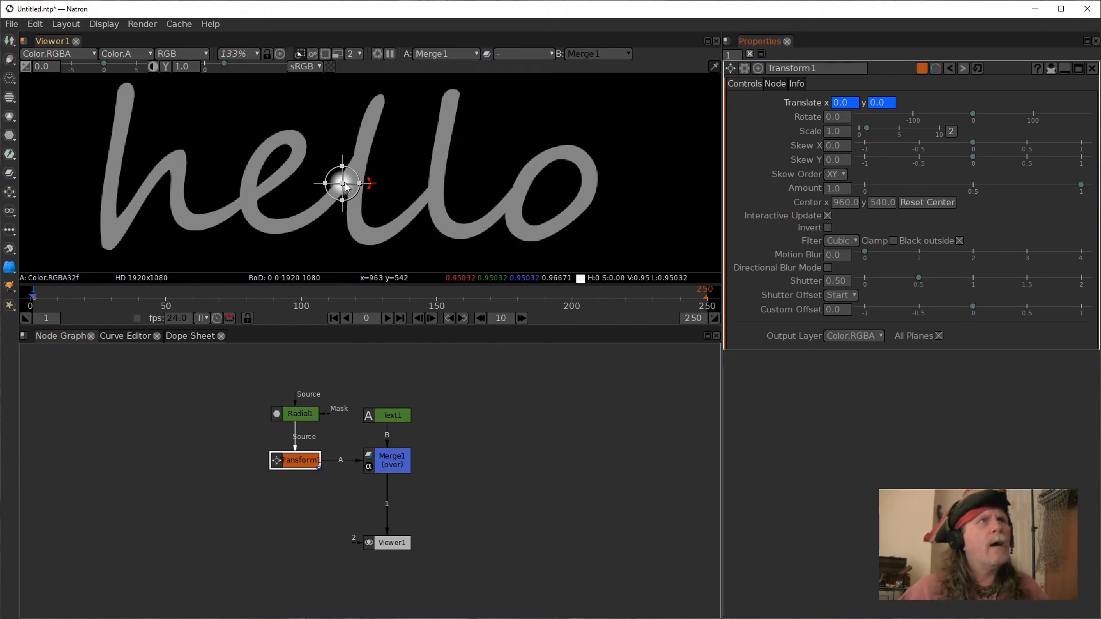
left_click_drag(345, 186, 125, 91)
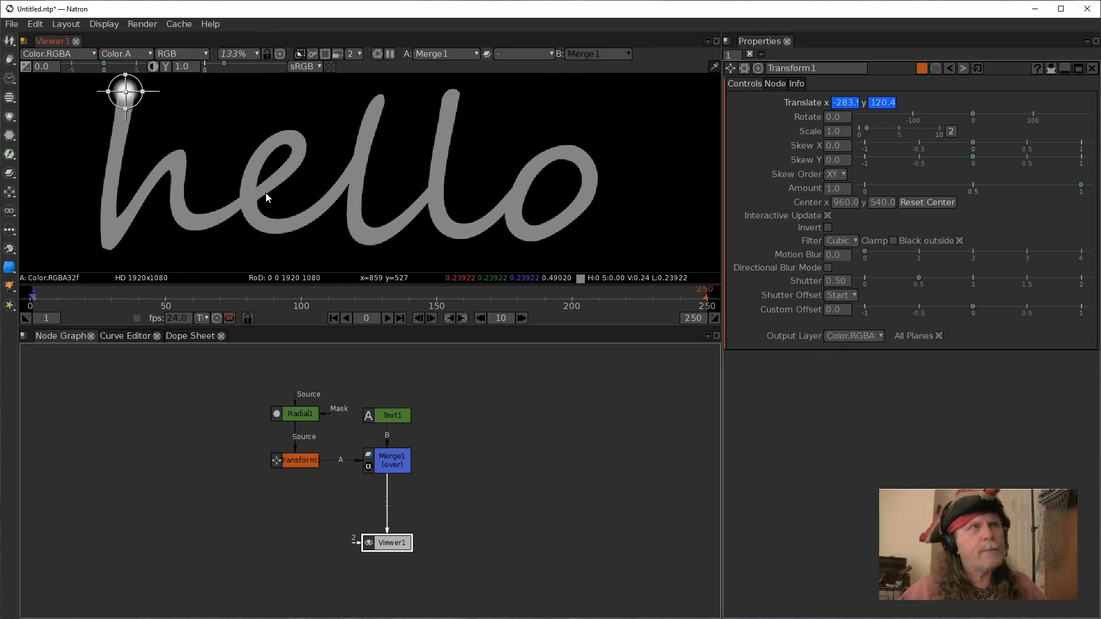
Fine-tune the dot's position at the start of the h's stroke in an enlarged viewer.
key("space")
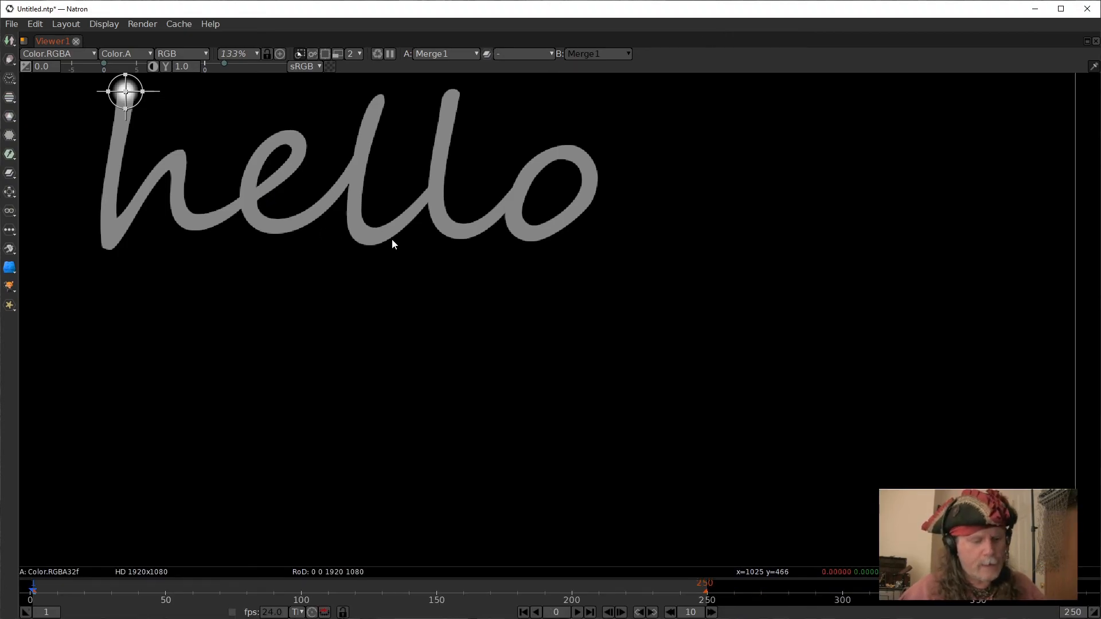
key("f")
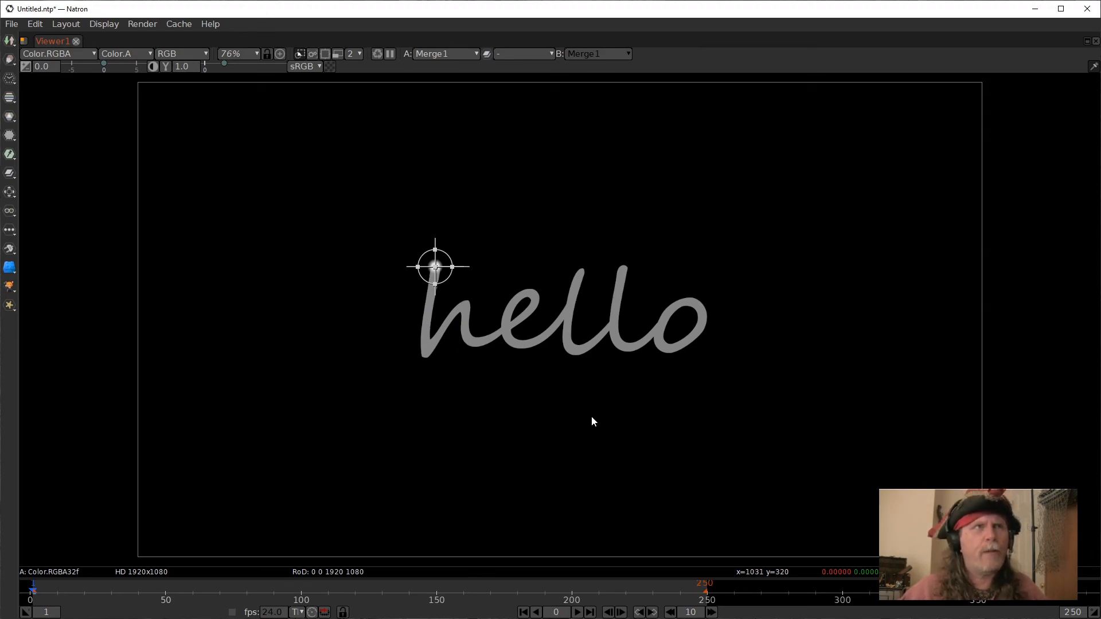
scroll(591, 415, "up", 6)
left_click_drag(559, 246, 496, 352)
scroll(553, 388, "up", 1)
scroll(495, 362, "up", 1)
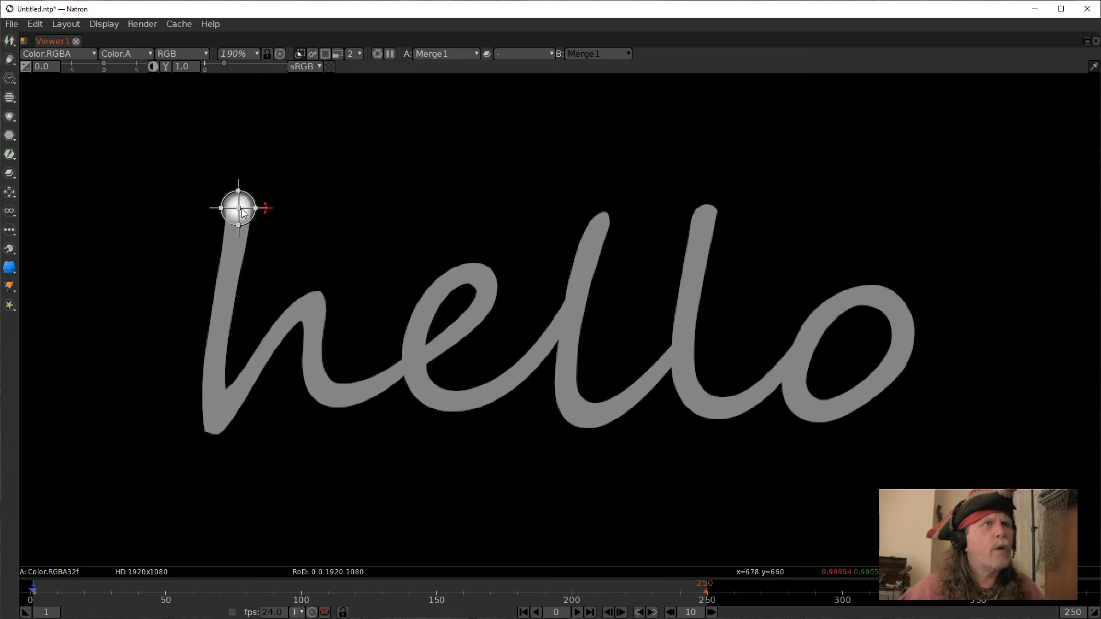
left_click_drag(241, 213, 241, 214)
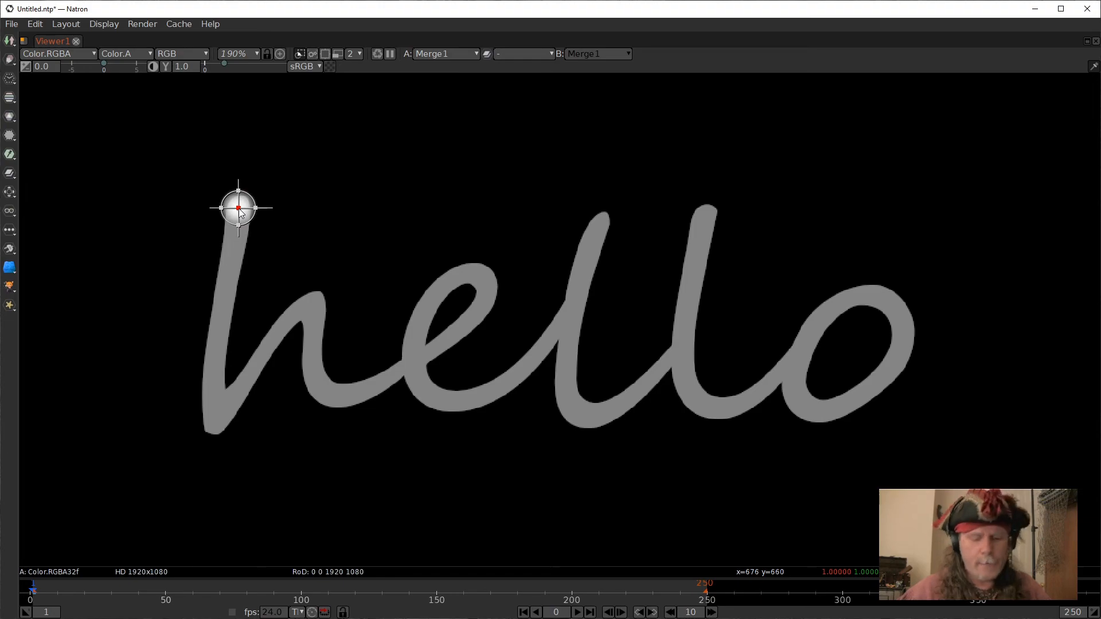
left_click_drag(239, 209, 239, 208)
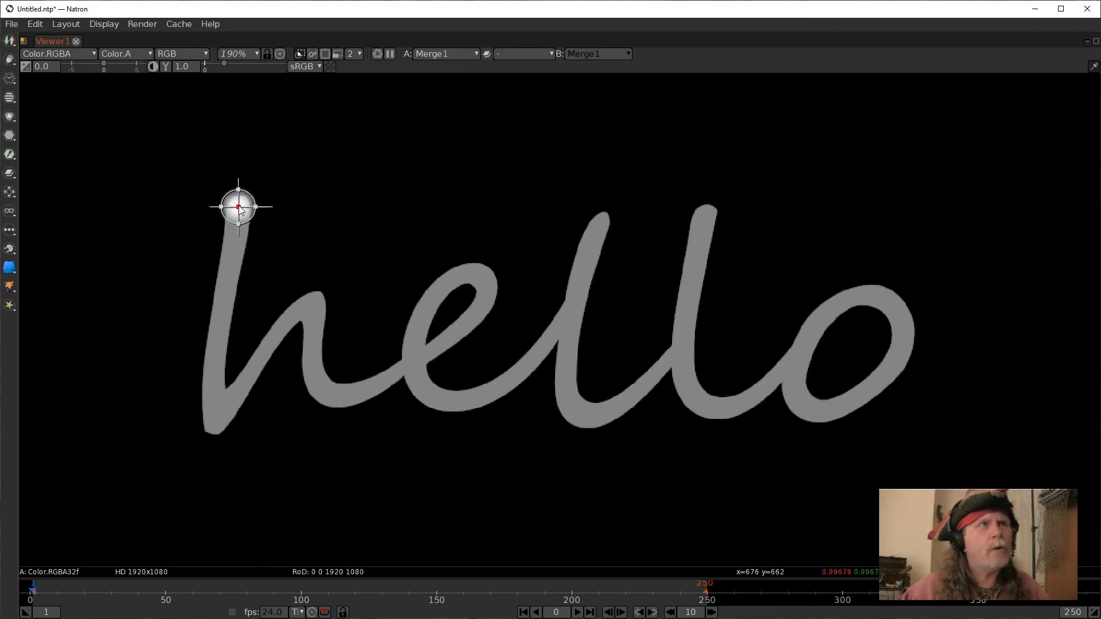
left_click_drag(240, 210, 239, 210)
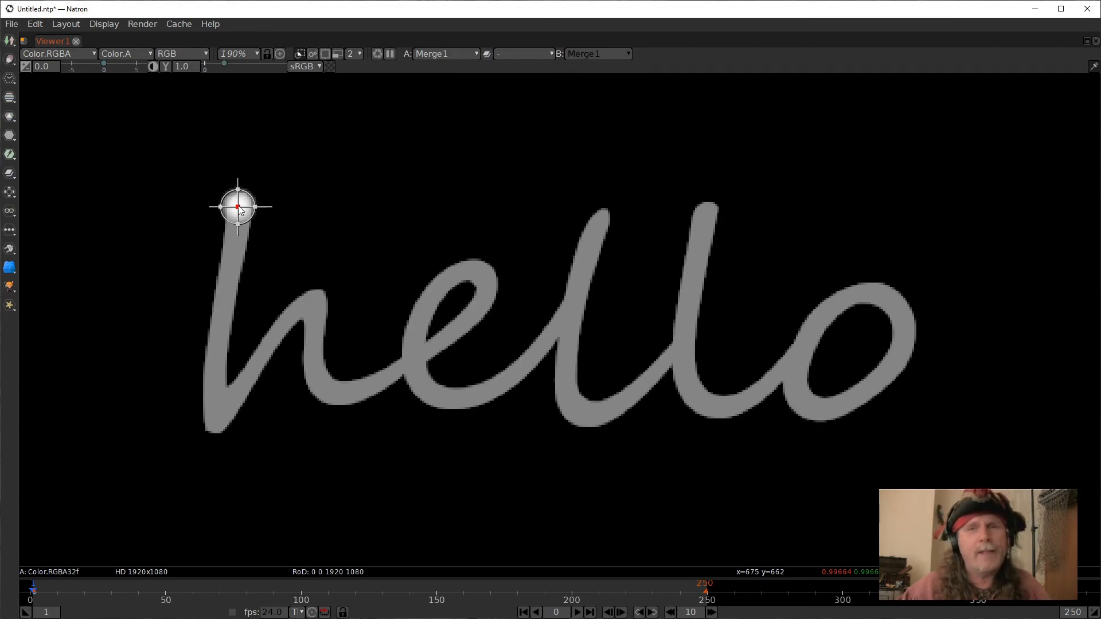
left_click_drag(239, 207, 238, 206)
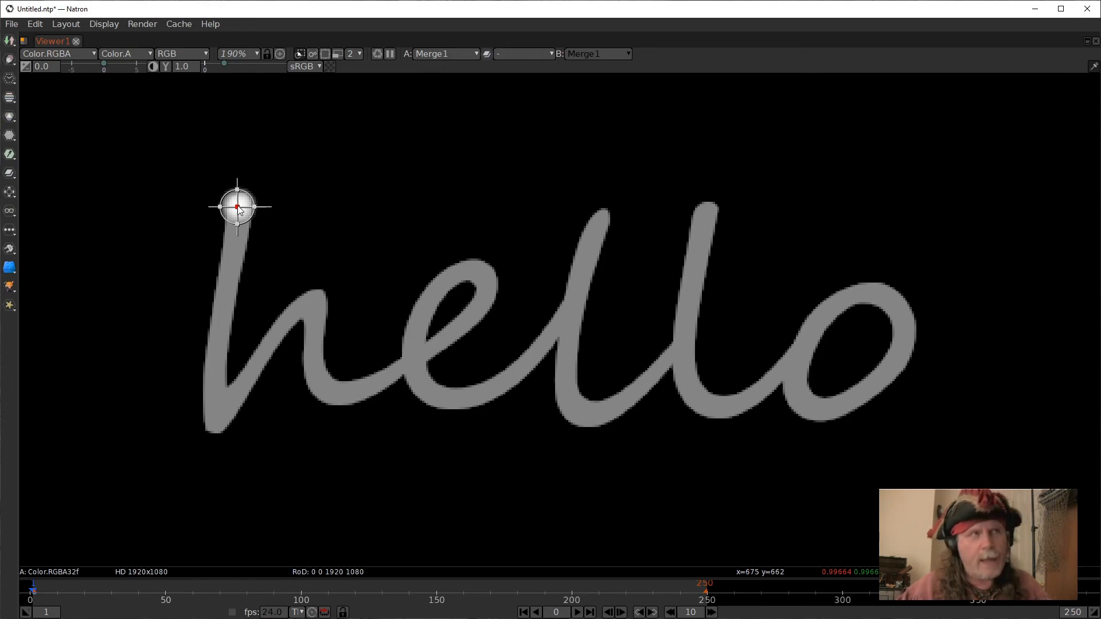
Play forward while dragging the dot along the letters of hello to record its motion, then stop playback.
key("l")
mouse_move(237, 205)
left_mouse_down()
mouse_move(214, 419)
mouse_move(308, 297)
mouse_move(316, 373)
mouse_move(362, 385)
mouse_move(442, 350)
mouse_move(486, 288)
mouse_move(486, 273)
mouse_move(471, 269)
mouse_move(427, 315)
mouse_move(420, 365)
mouse_move(461, 397)
mouse_move(490, 395)
mouse_move(550, 336)
mouse_move(603, 216)
mouse_move(570, 313)
mouse_move(564, 411)
mouse_move(607, 407)
mouse_move(640, 390)
mouse_move(673, 346)
mouse_move(710, 205)
mouse_move(685, 322)
mouse_move(694, 379)
mouse_move(702, 397)
mouse_move(730, 400)
mouse_move(760, 385)
left_mouse_up()
mouse_move(881, 285)
left_mouse_down()
mouse_move(822, 305)
mouse_move(807, 345)
mouse_move(804, 383)
mouse_move(823, 408)
mouse_move(884, 377)
mouse_move(900, 344)
mouse_move(902, 306)
mouse_move(885, 278)
mouse_move(883, 294)
mouse_move(972, 289)
left_mouse_up()
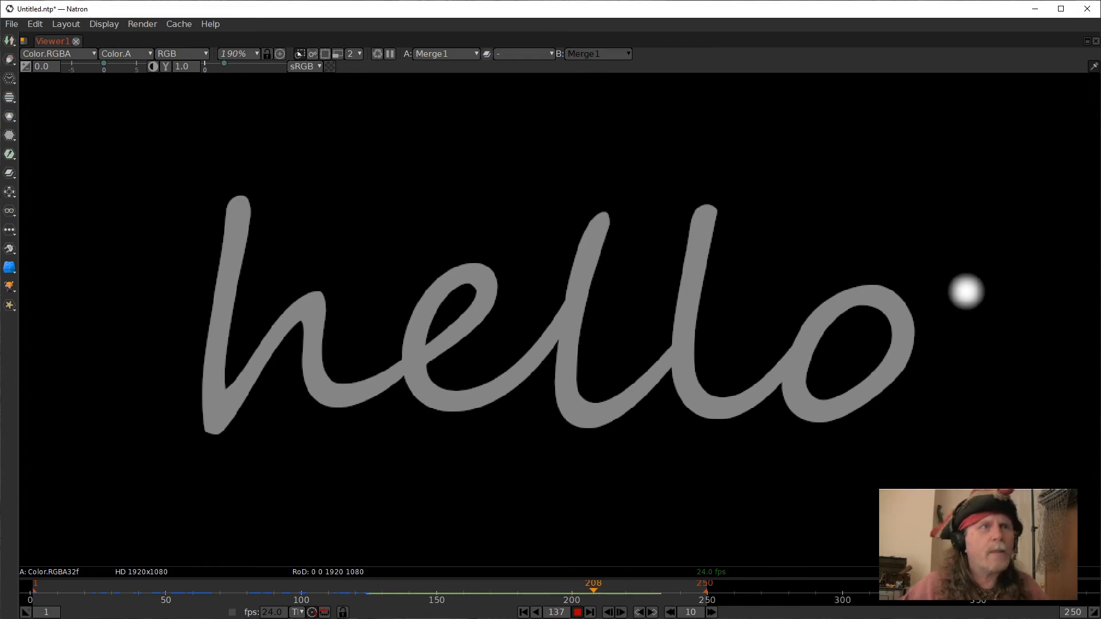
left_click(577, 613)
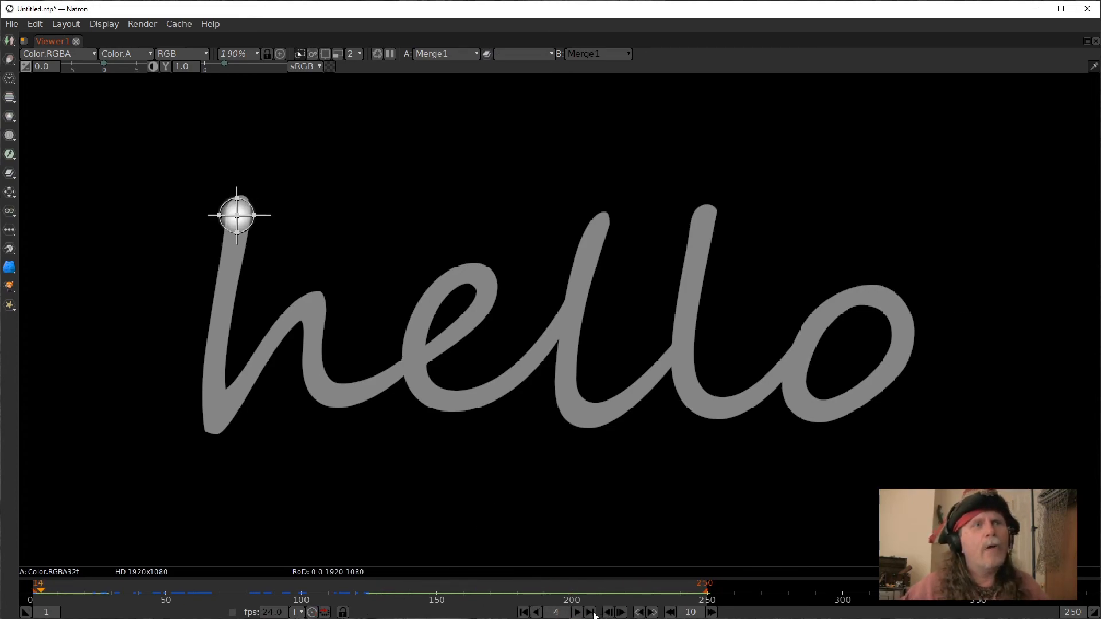
left_click(575, 614)
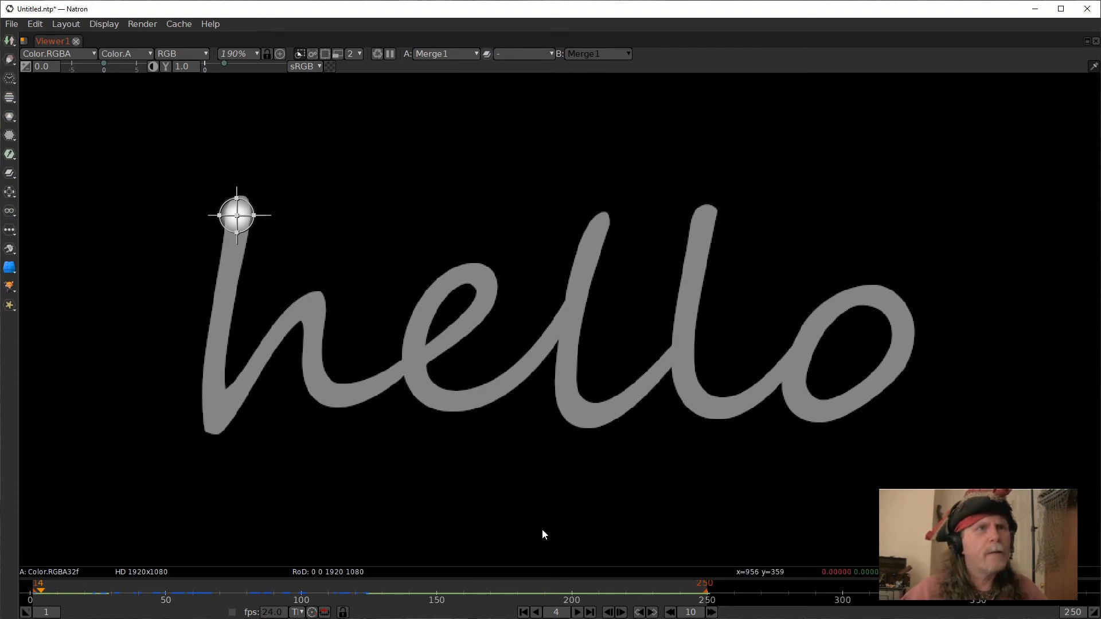
Restore the layout and play back the dot animation from the first frame.
key("space")
key("space")
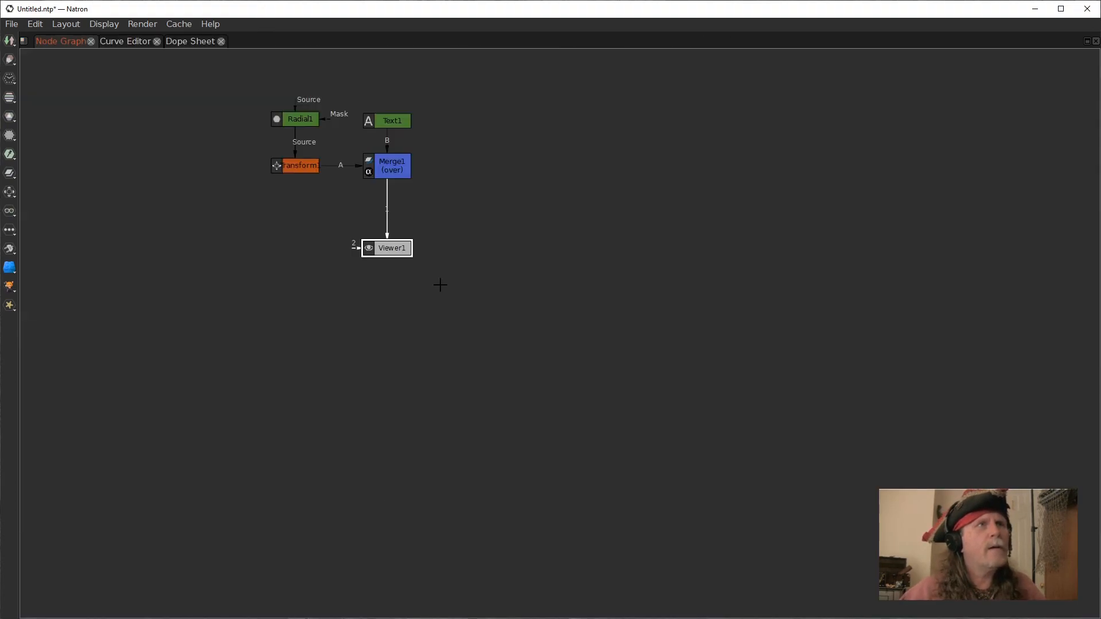
key("space")
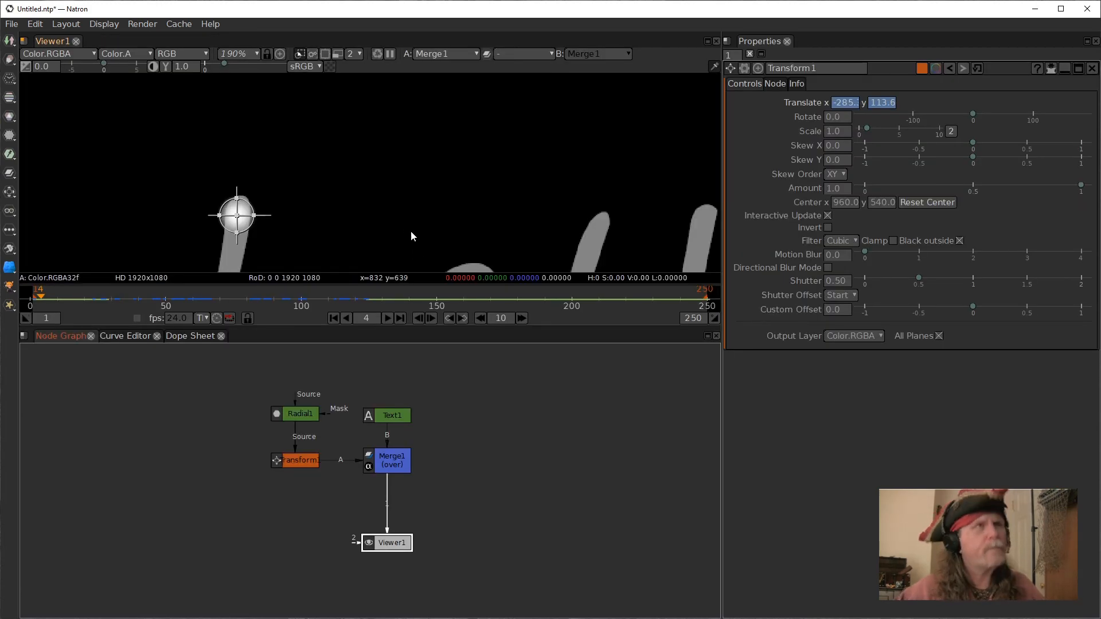
key("f")
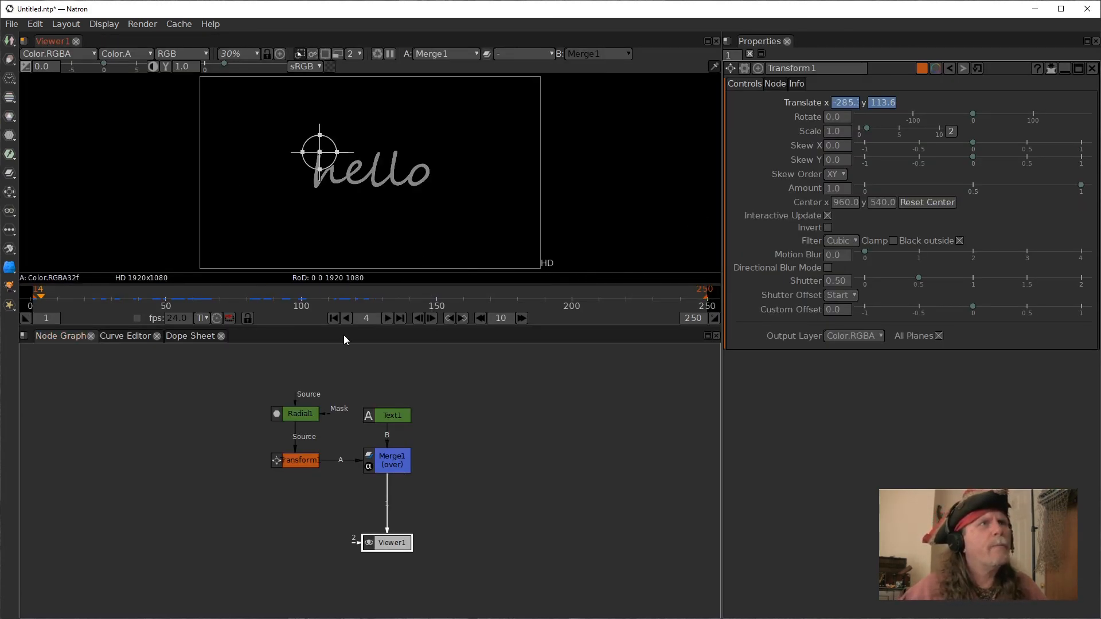
left_click(333, 319)
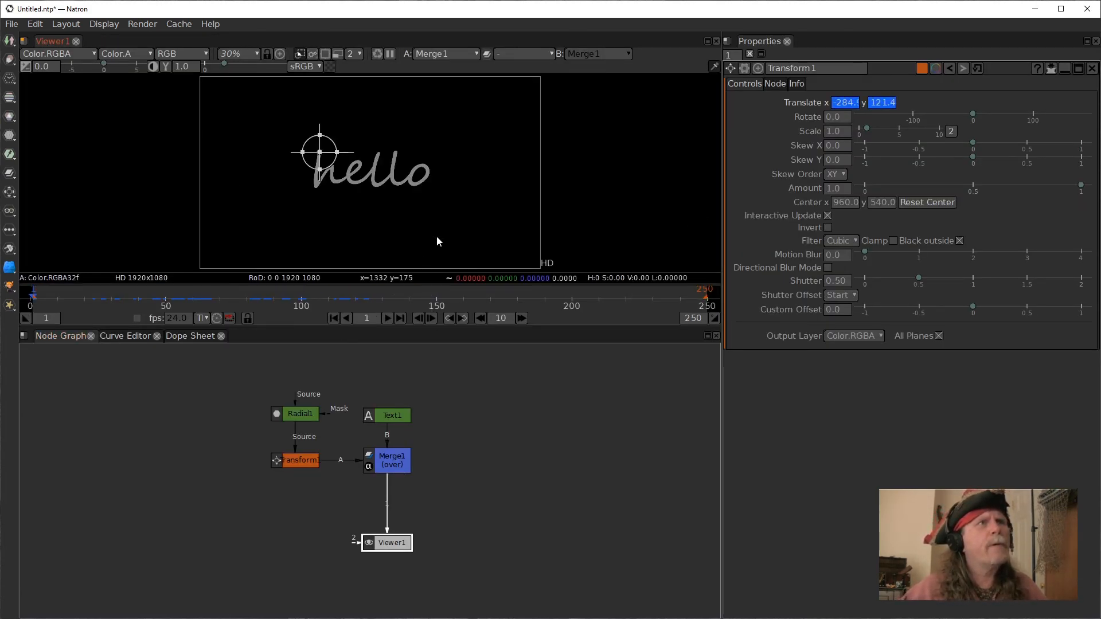
left_click(388, 318)
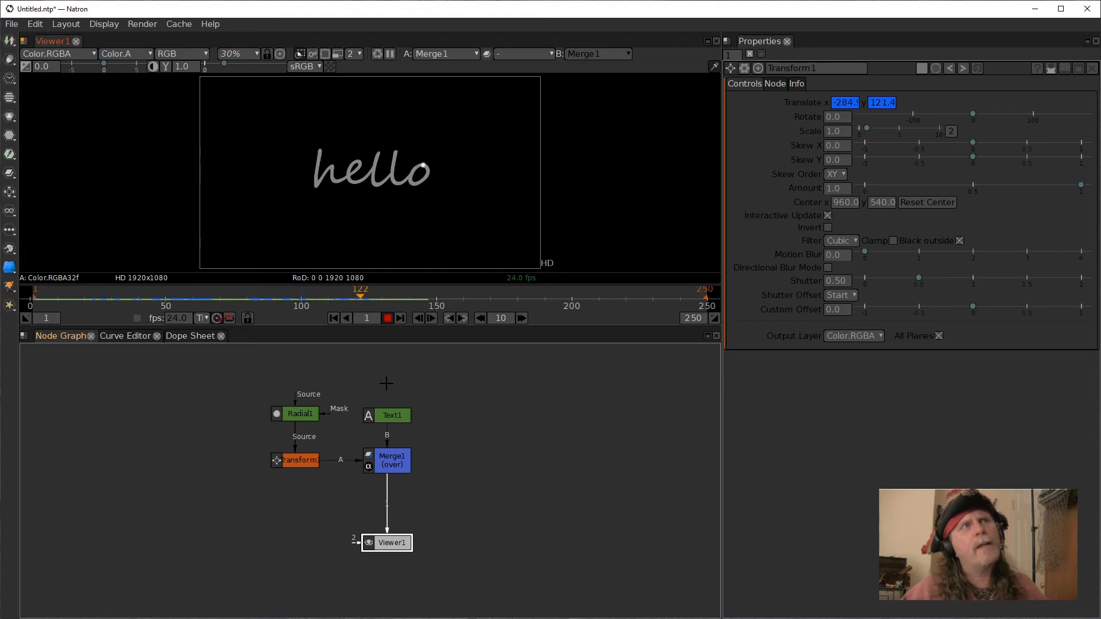
left_click(387, 319)
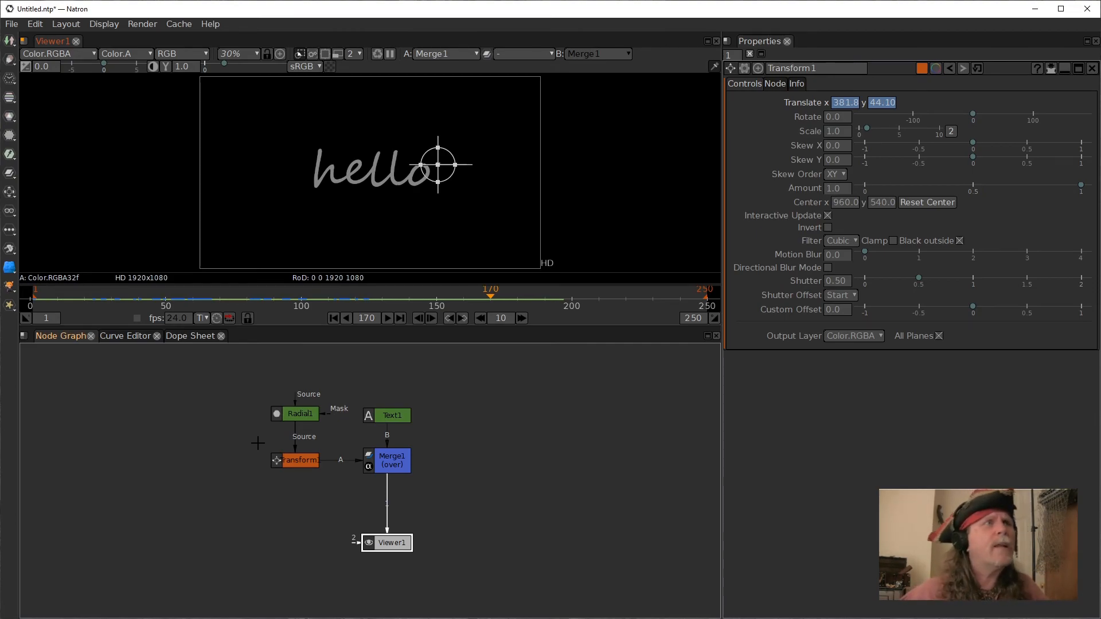
Inspect the Transform's Translate x and y curves in the Curve Editor, then return to the Node Graph.
left_click(125, 335)
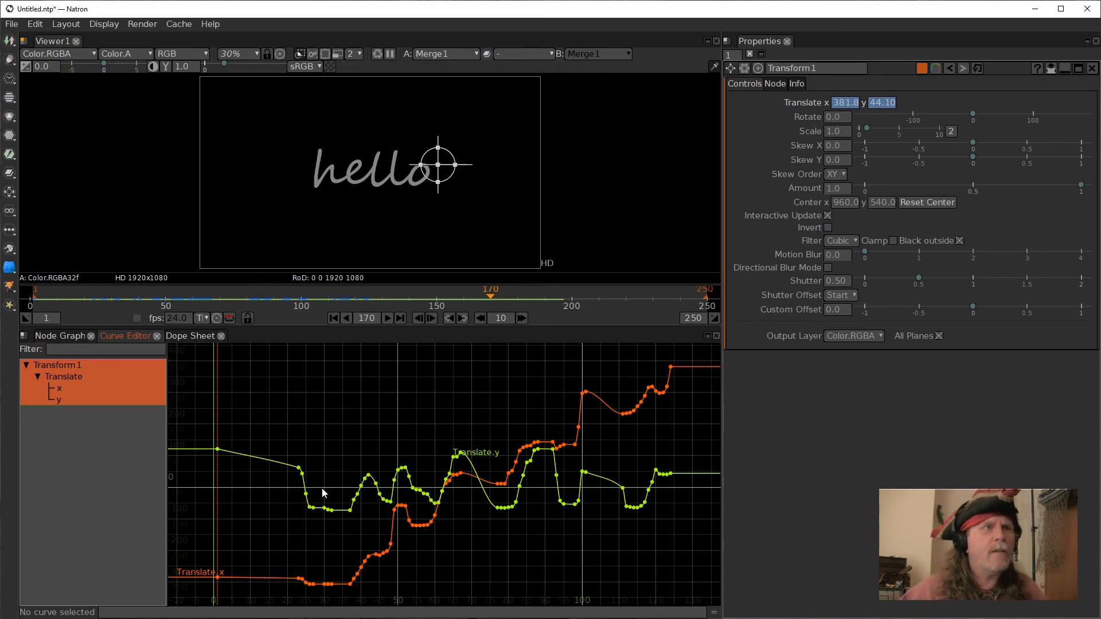
left_click_drag(357, 518, 334, 539)
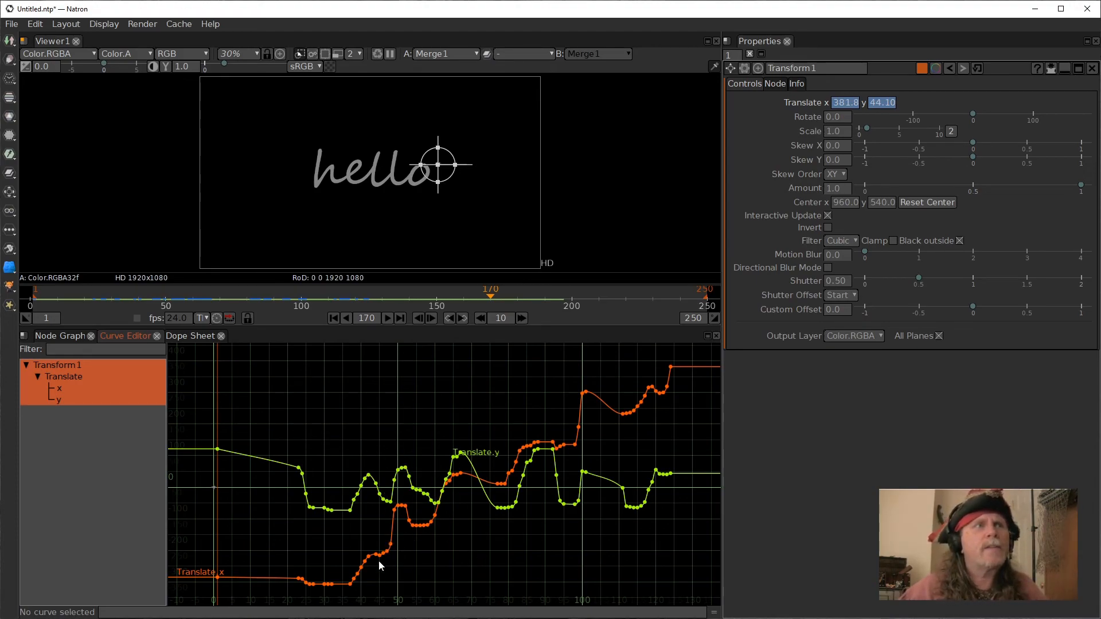
left_click(64, 336)
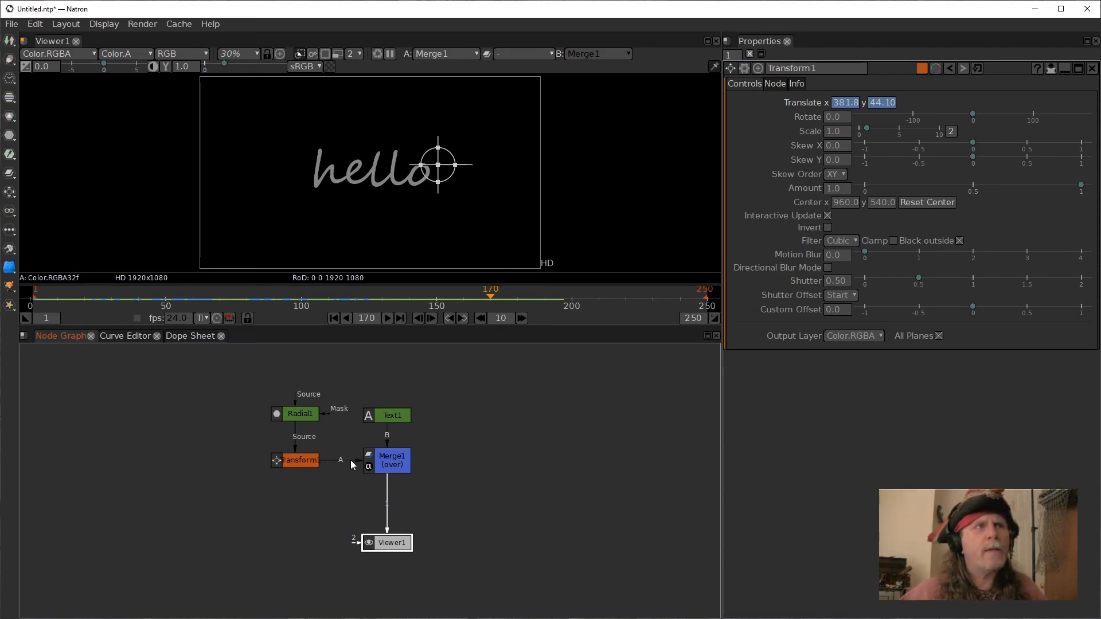
Disconnect the Transform from the Merge and move the Radial and Transform nodes to the left.
left_click_drag(347, 465, 312, 498)
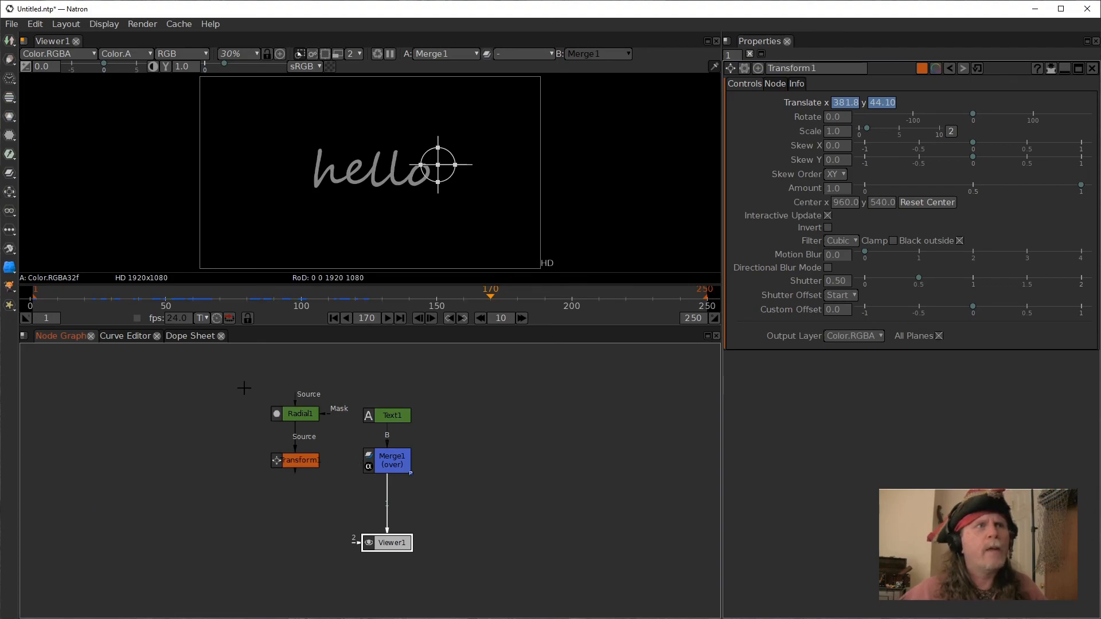
left_click_drag(234, 393, 189, 445)
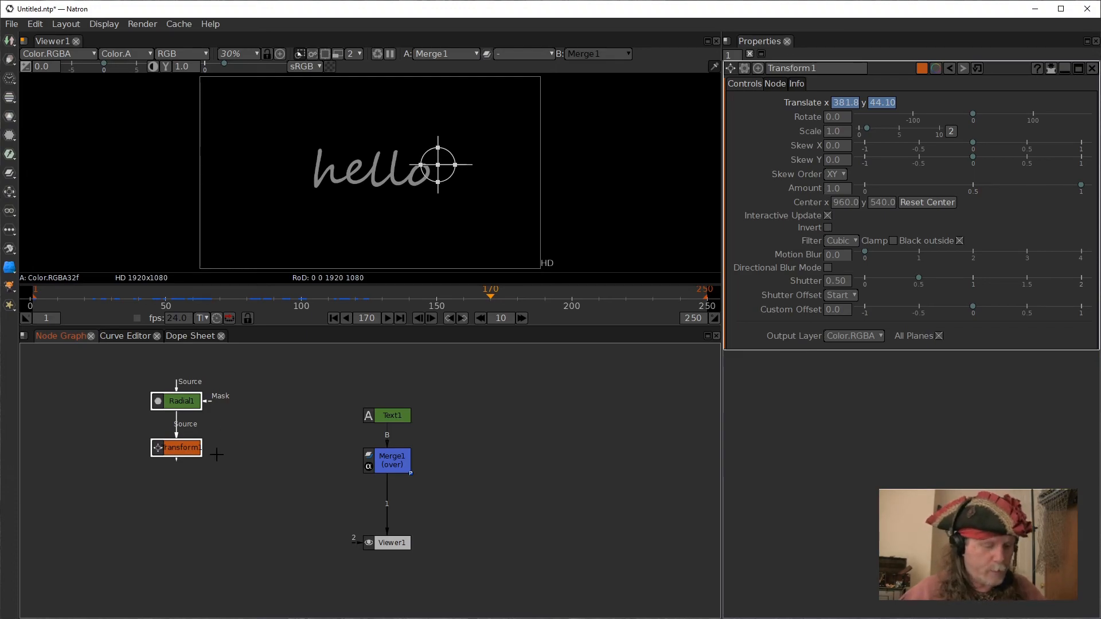
Paste a copy of the Radial and Transform nodes and connect the copied Transform to the Merge's A input.
key("ctrl+v")
mouse_move(276, 455)
left_mouse_down()
mouse_move(278, 416)
mouse_move(270, 439)
left_mouse_up()
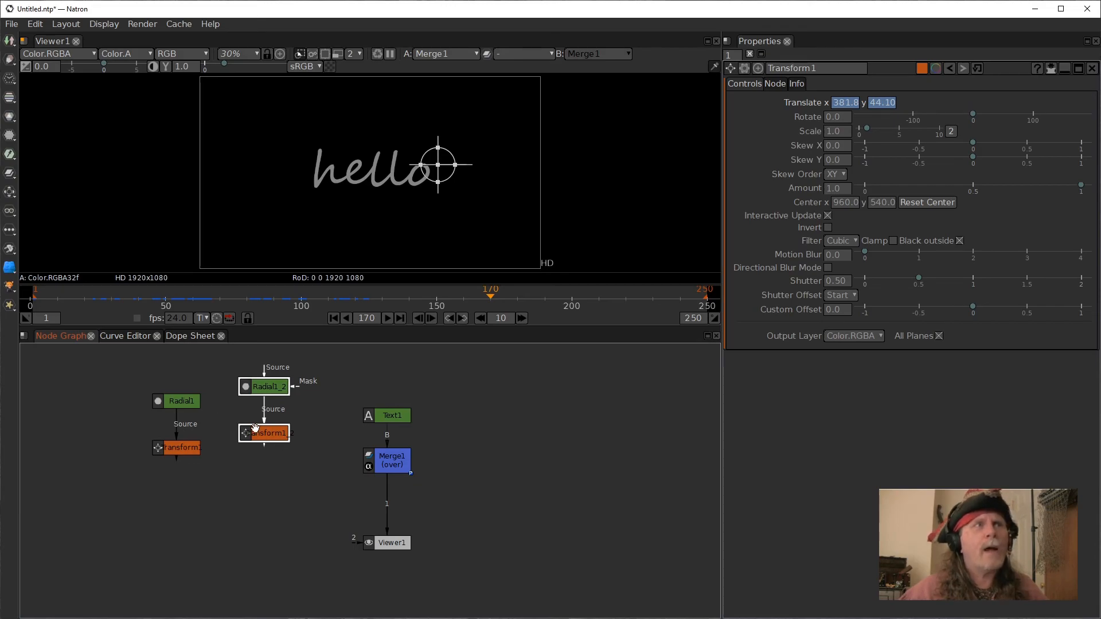
left_click(385, 465)
left_click(270, 434)
left_click(379, 465)
left_click_drag(374, 441, 275, 434)
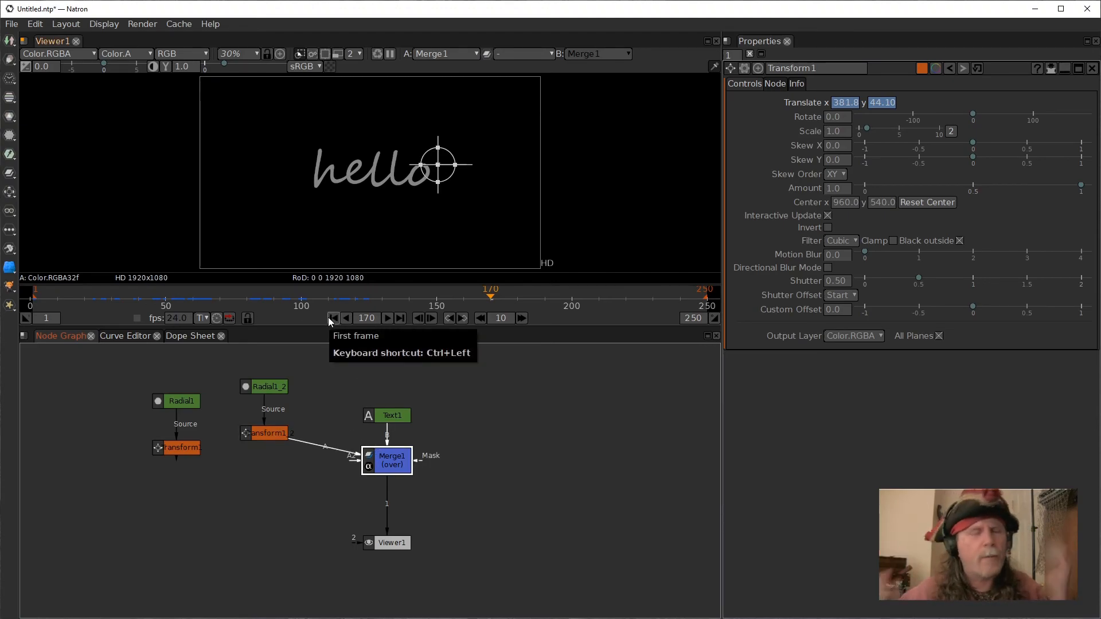
Try connecting the original Transform to a second A input of the Merge, then remove that connection.
left_click(274, 436)
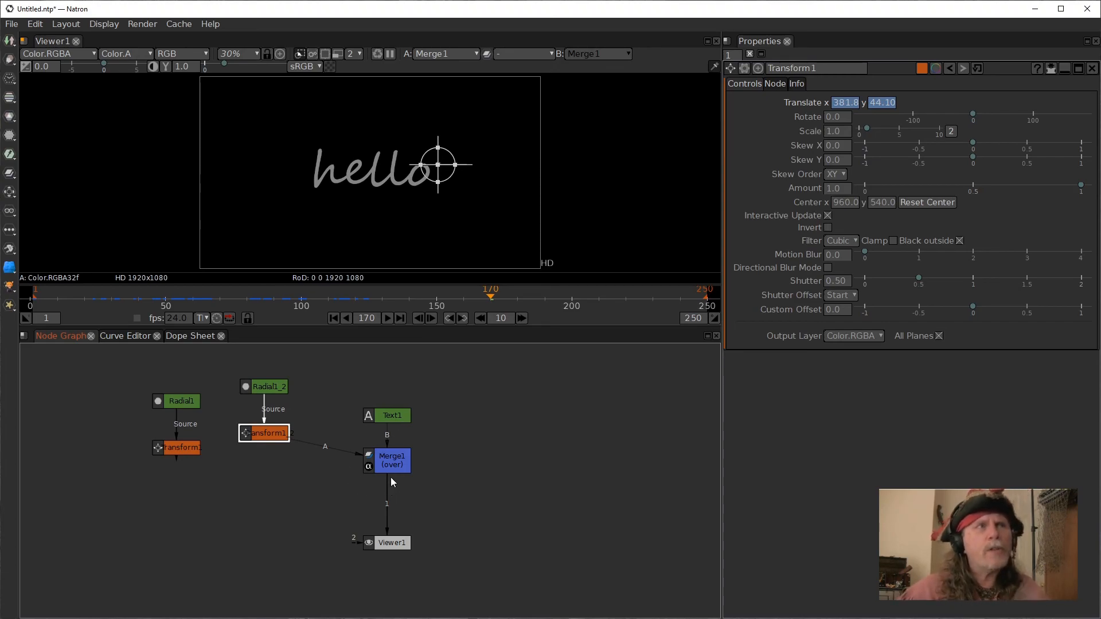
left_click(368, 454)
mouse_move(368, 454)
left_mouse_down()
mouse_move(356, 467)
mouse_move(170, 459)
mouse_move(310, 488)
mouse_move(352, 468)
left_mouse_up()
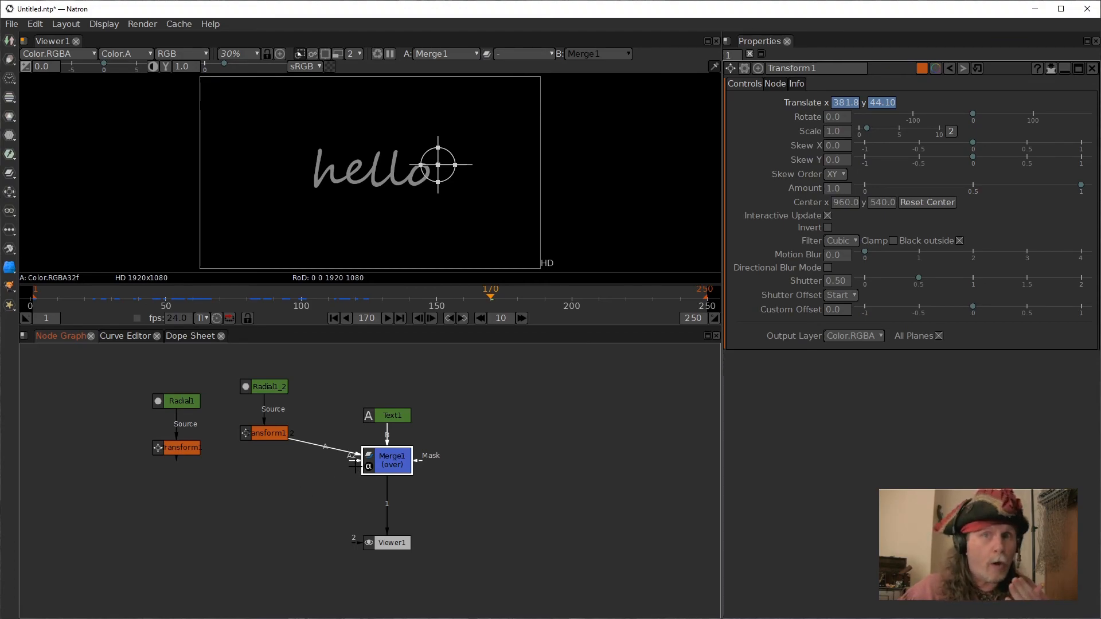
left_click_drag(350, 463, 171, 450)
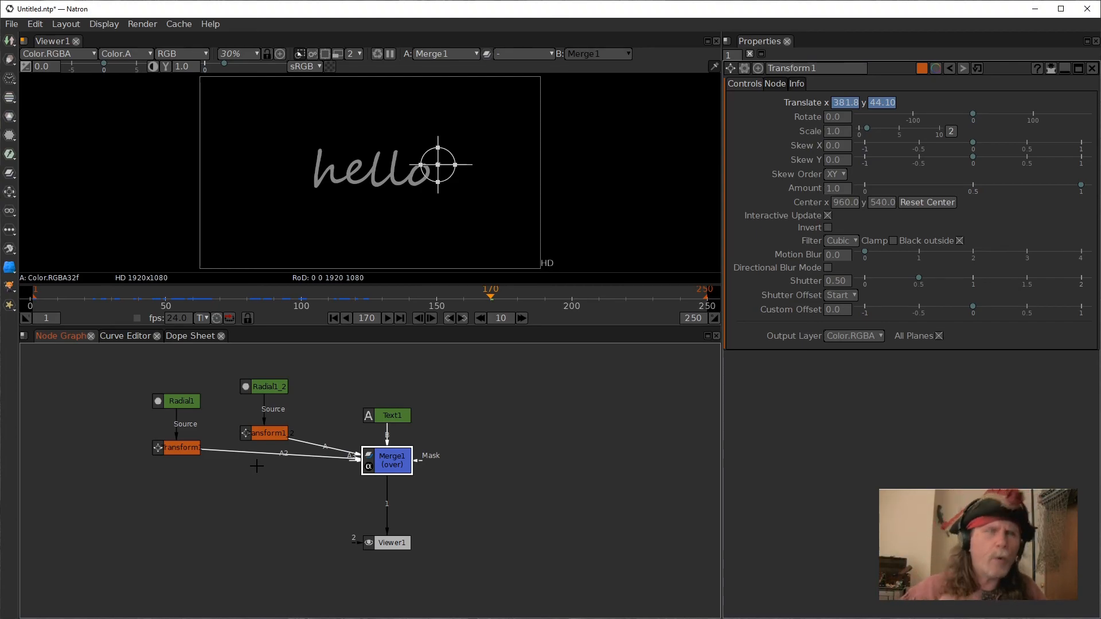
left_click_drag(249, 457, 241, 501)
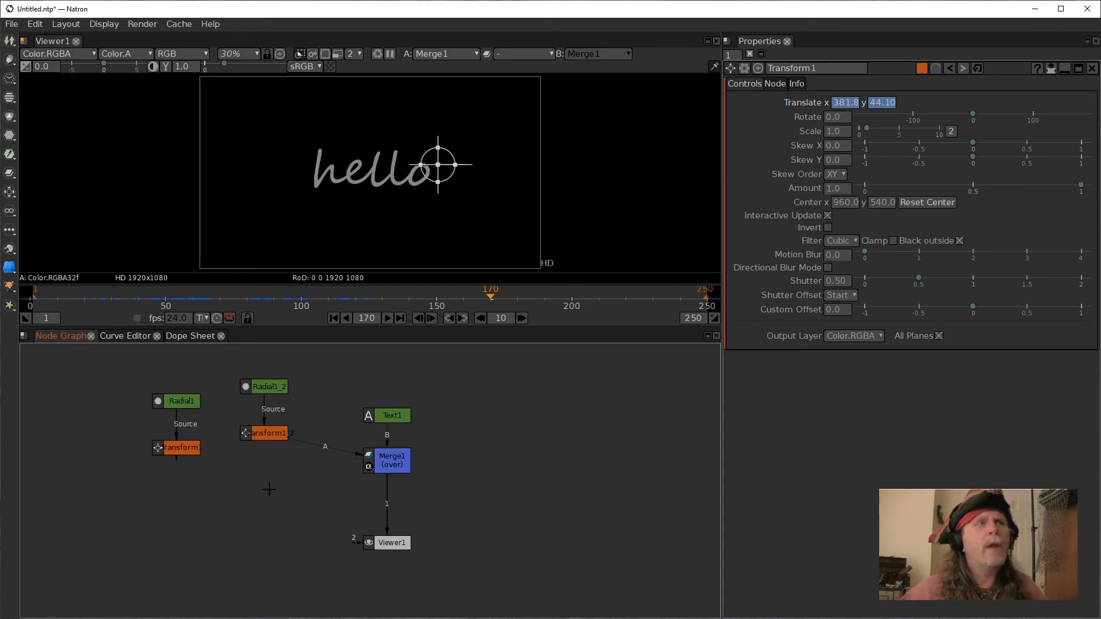
Open both Transforms' properties together and link the copied Transform's Motion Blur and Shutter to the original Transform's.
left_click(185, 450)
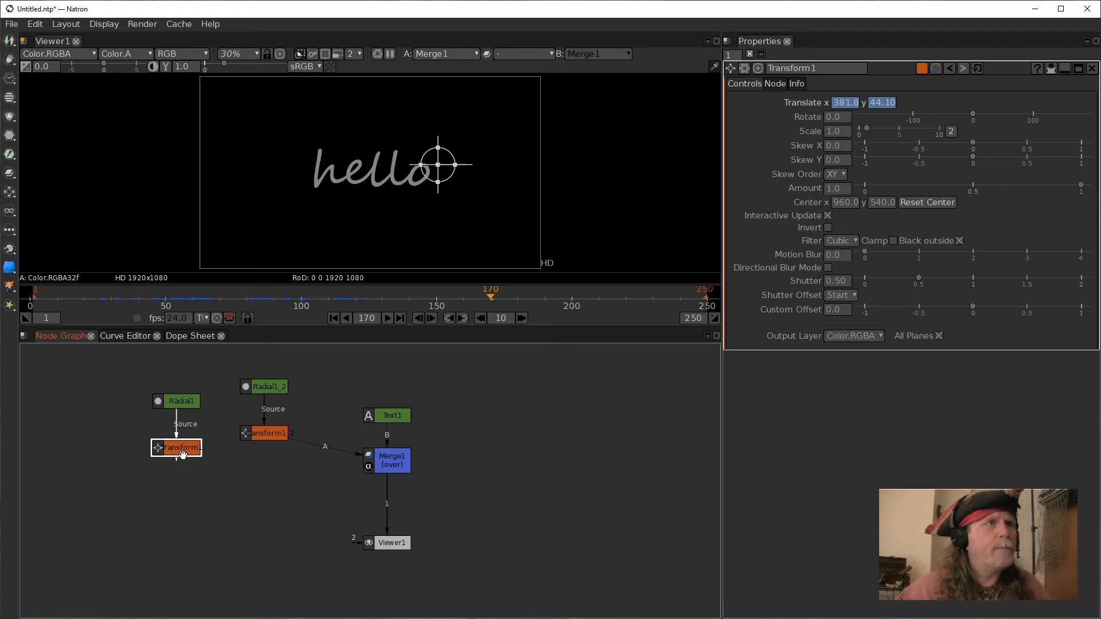
left_click_drag(184, 452, 184, 445)
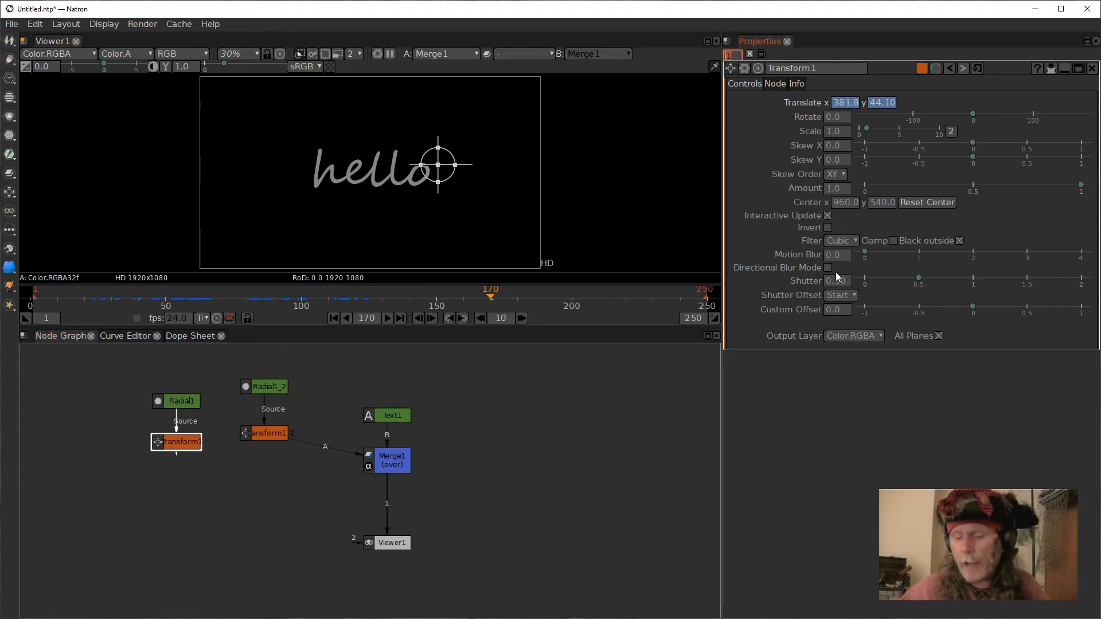
type("2")
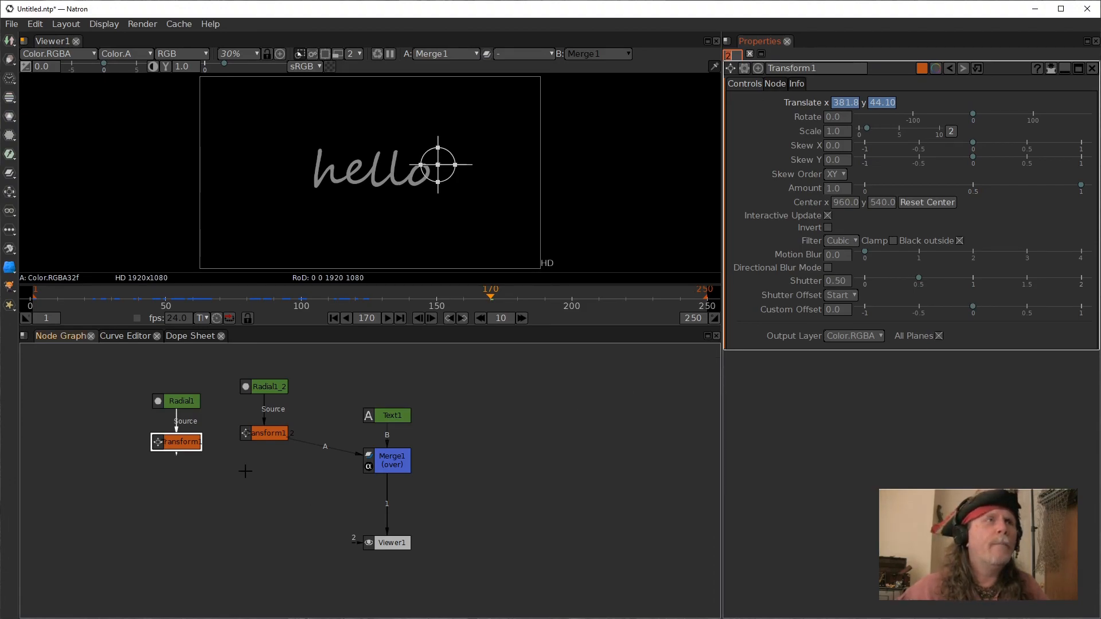
left_click(277, 439)
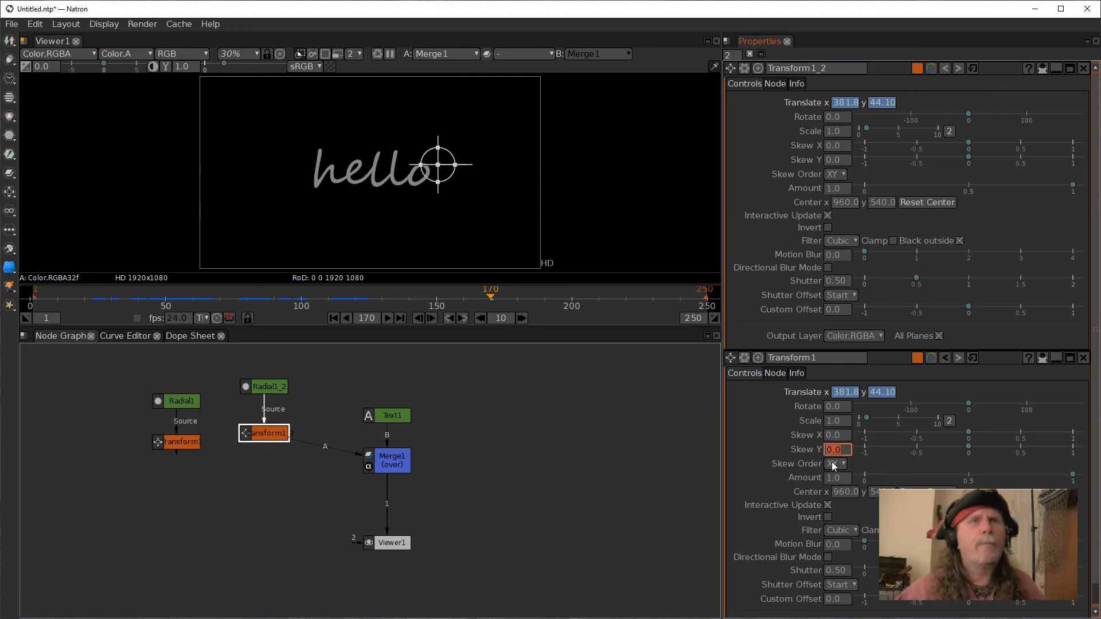
key("ctrl")
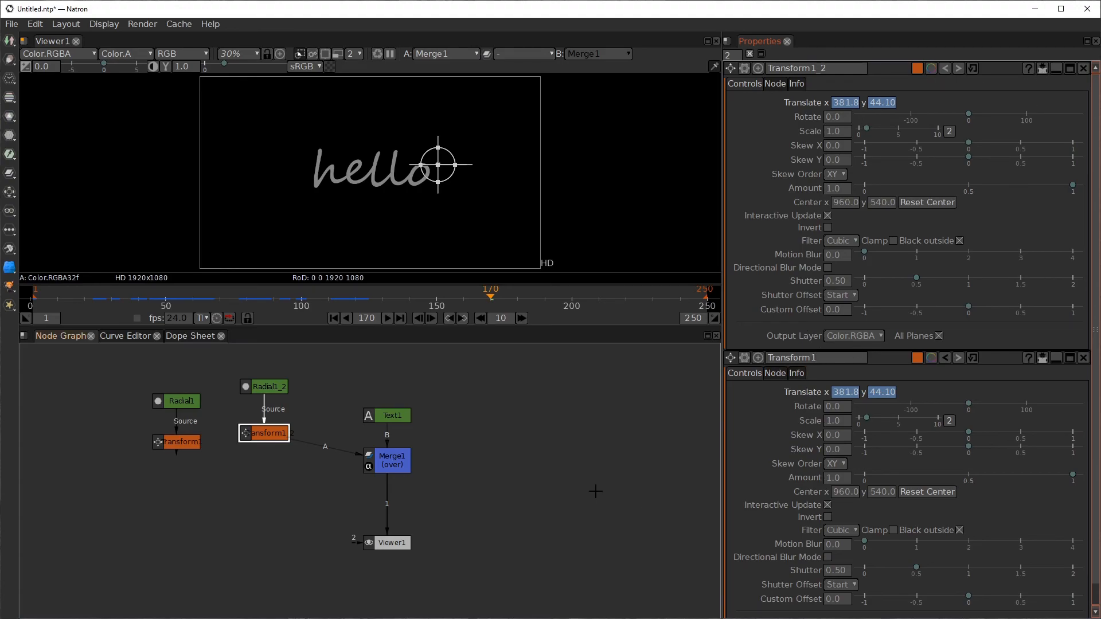
left_click(171, 444)
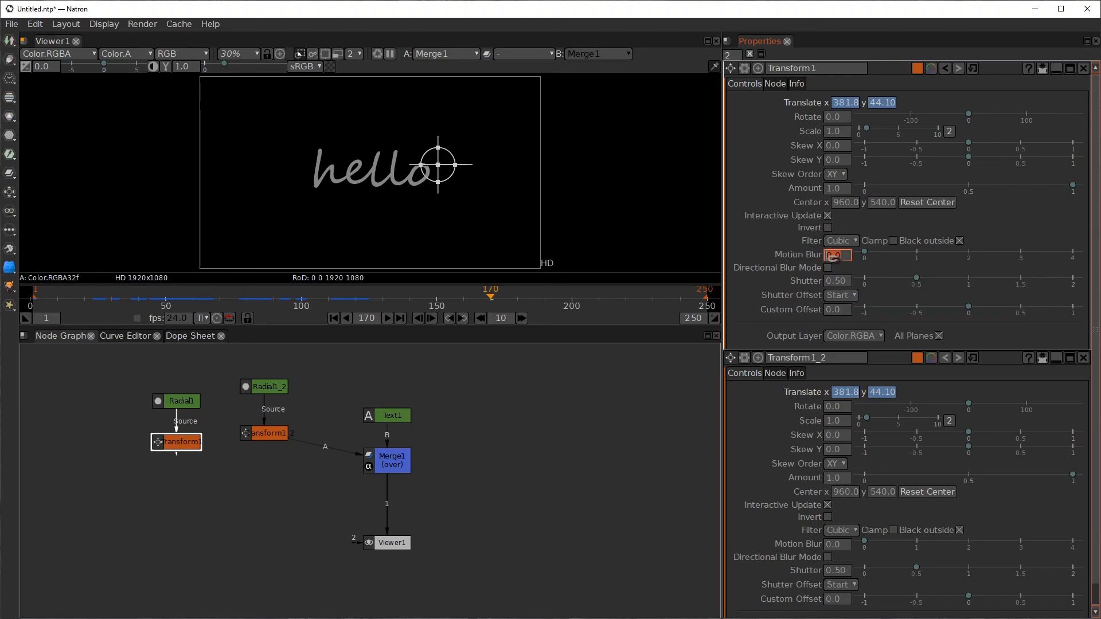
left_click_drag(833, 255, 831, 546)
left_click_drag(836, 281, 837, 571)
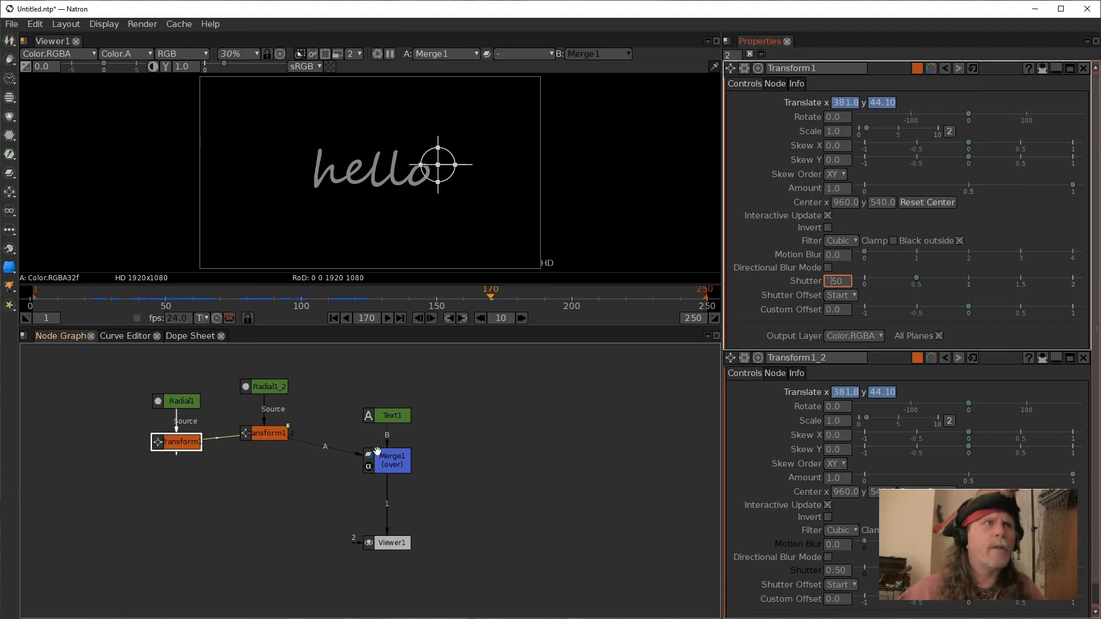
Close the copy's panel and set the original Transform's Shutter to 1 and Motion Blur to 0.1.
left_click(187, 441)
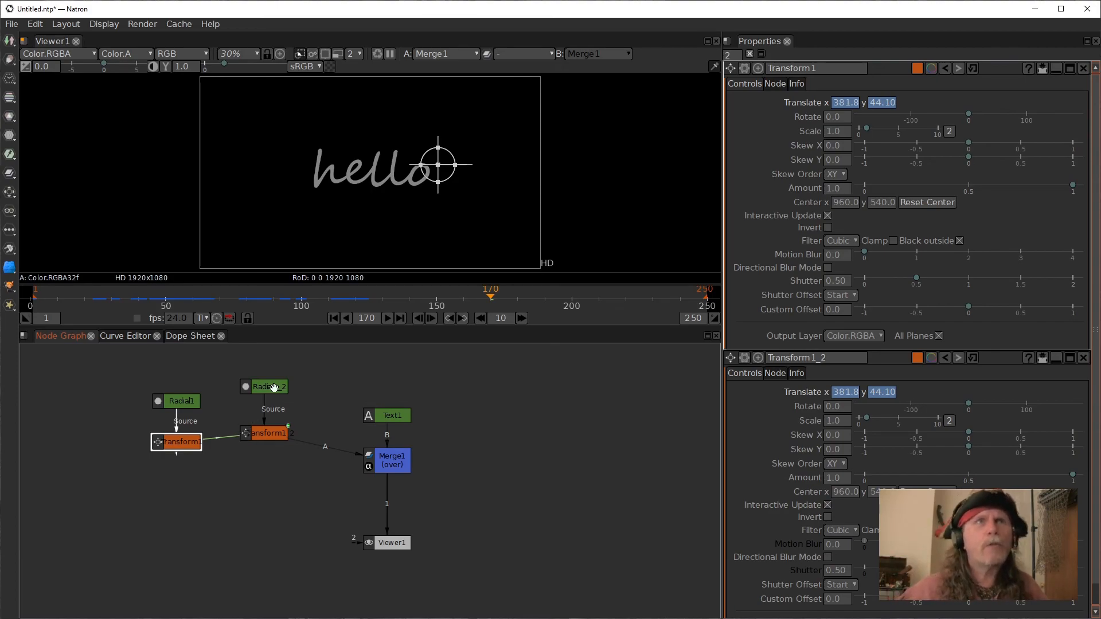
left_click(838, 282)
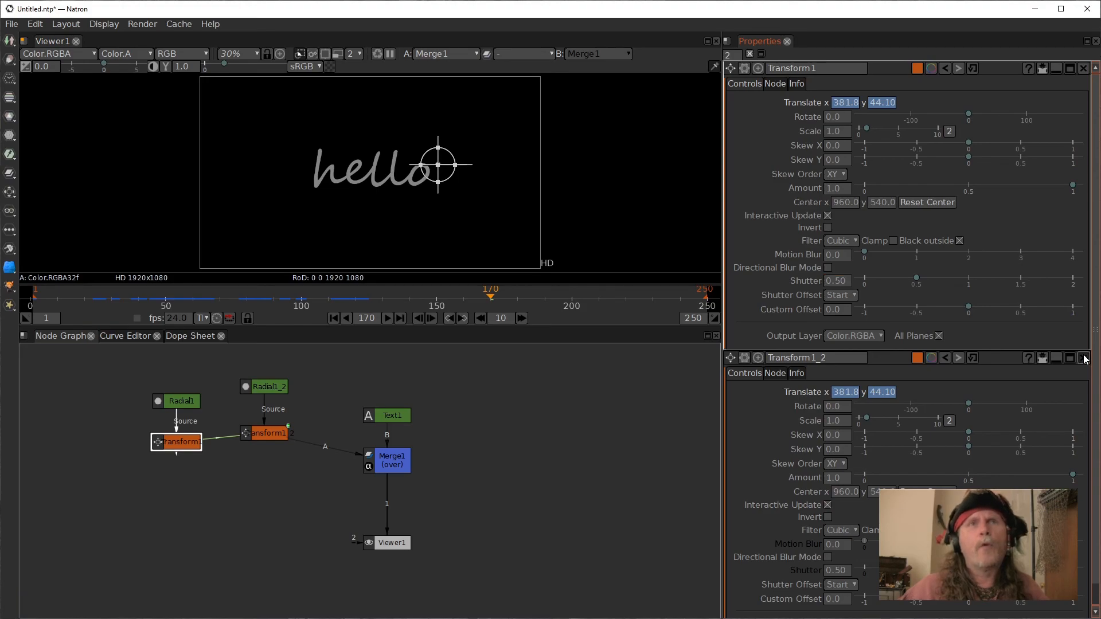
left_click(1084, 357)
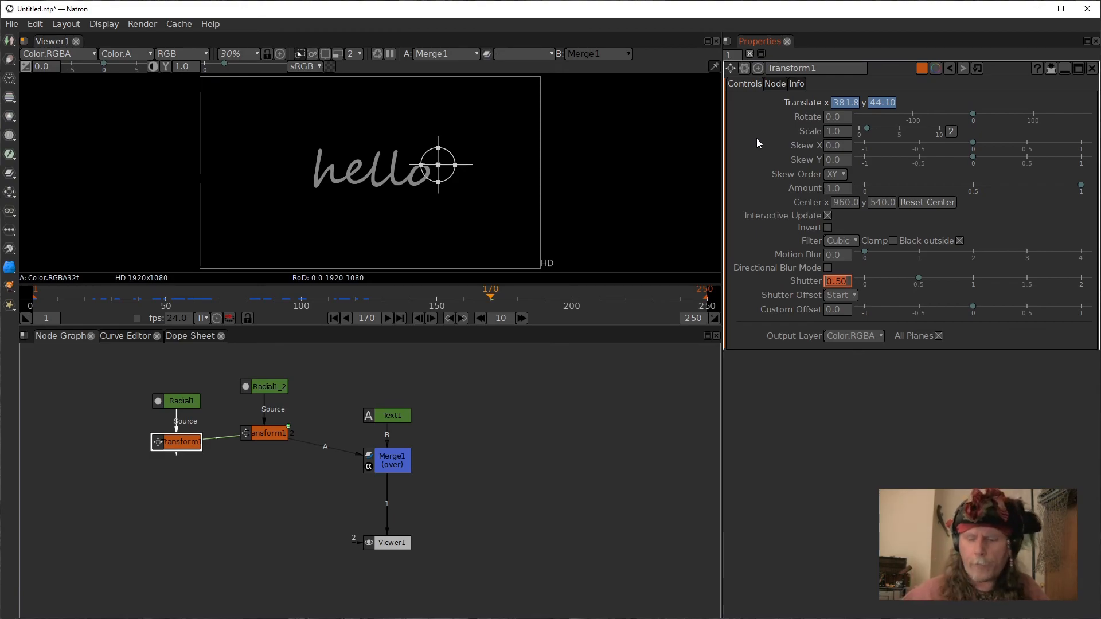
type("1")
key("Return")
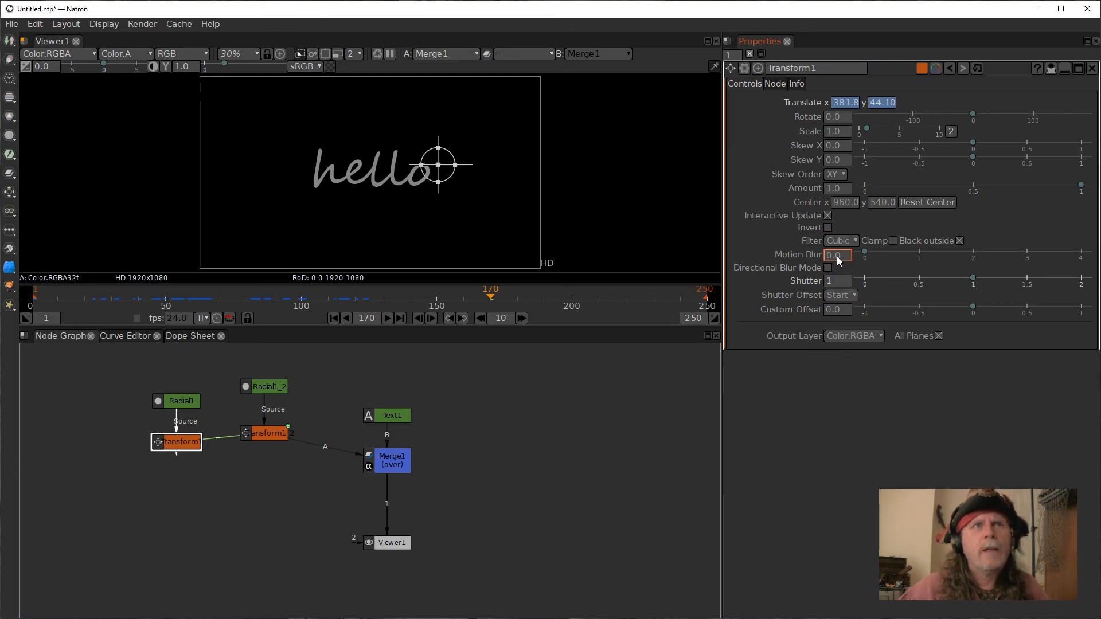
scroll(837, 255, "up", 1)
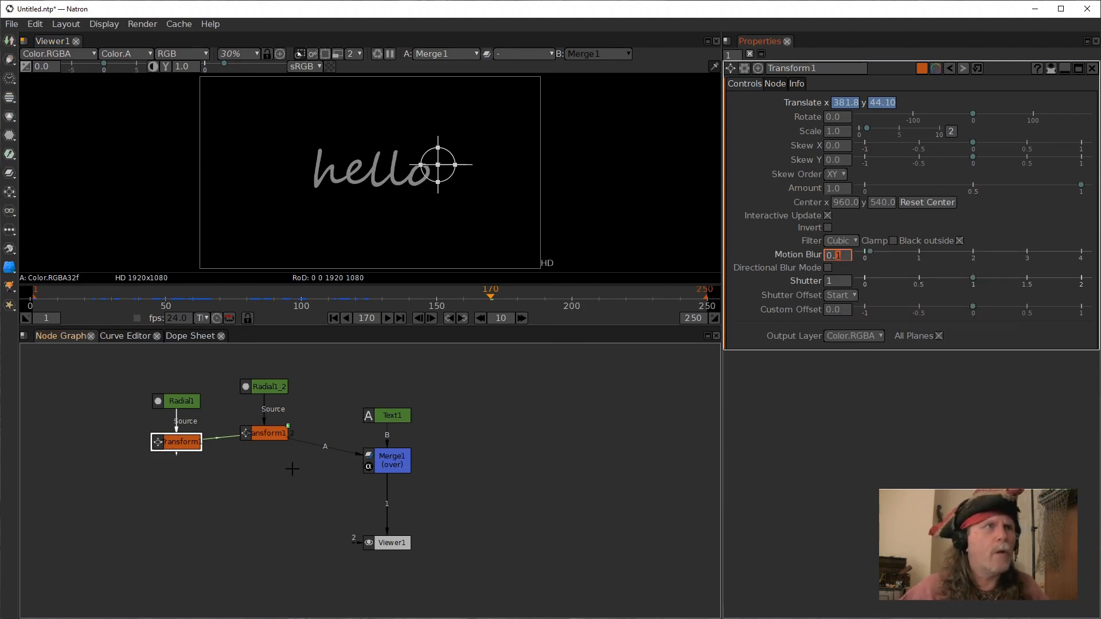
Delete the copied Radial and Transform nodes, leaving the original Transform feeding the Merge's A input.
left_click(268, 443)
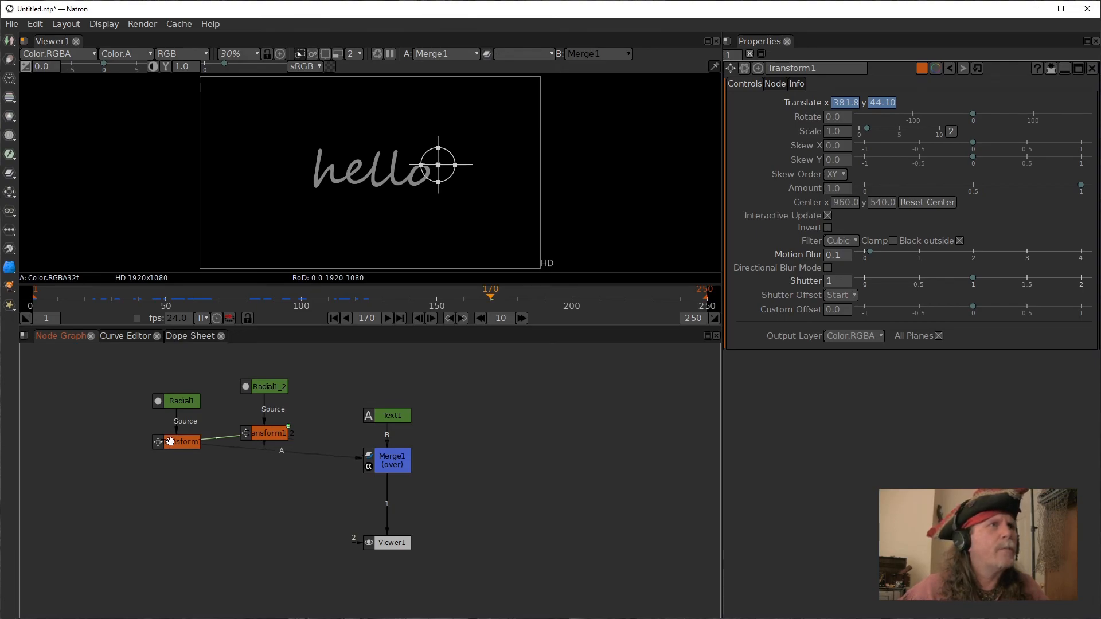
left_click_drag(275, 438, 222, 361)
key("Delete")
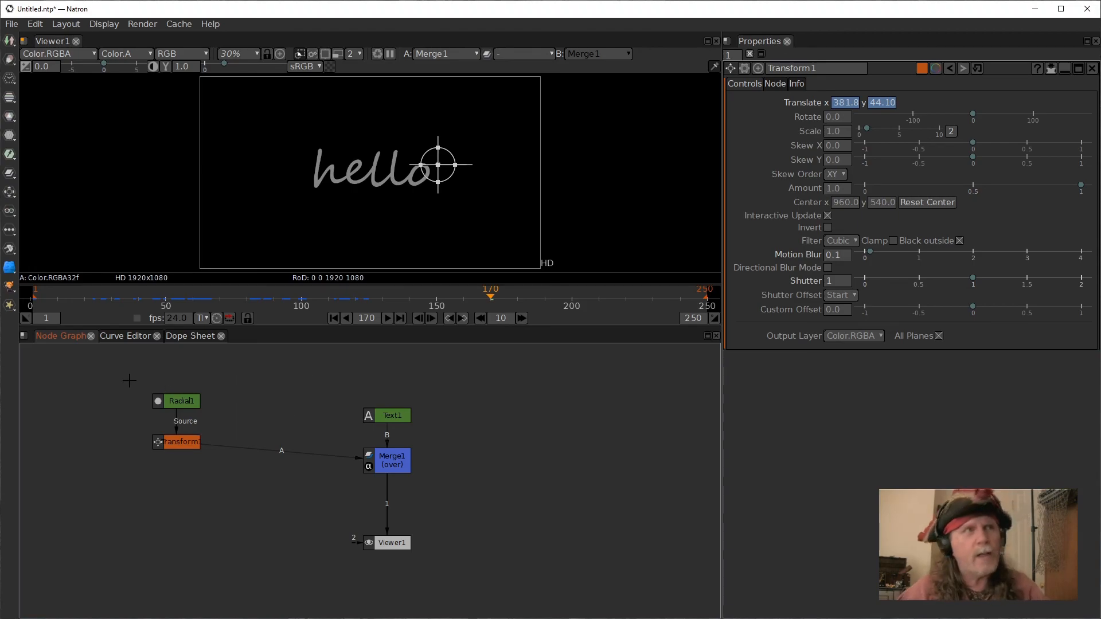
Move the Radial and Transform nodes to the right, closer to the Merge.
left_click_drag(128, 382, 217, 429)
left_click_drag(113, 381, 232, 478)
left_click_drag(178, 442, 249, 445)
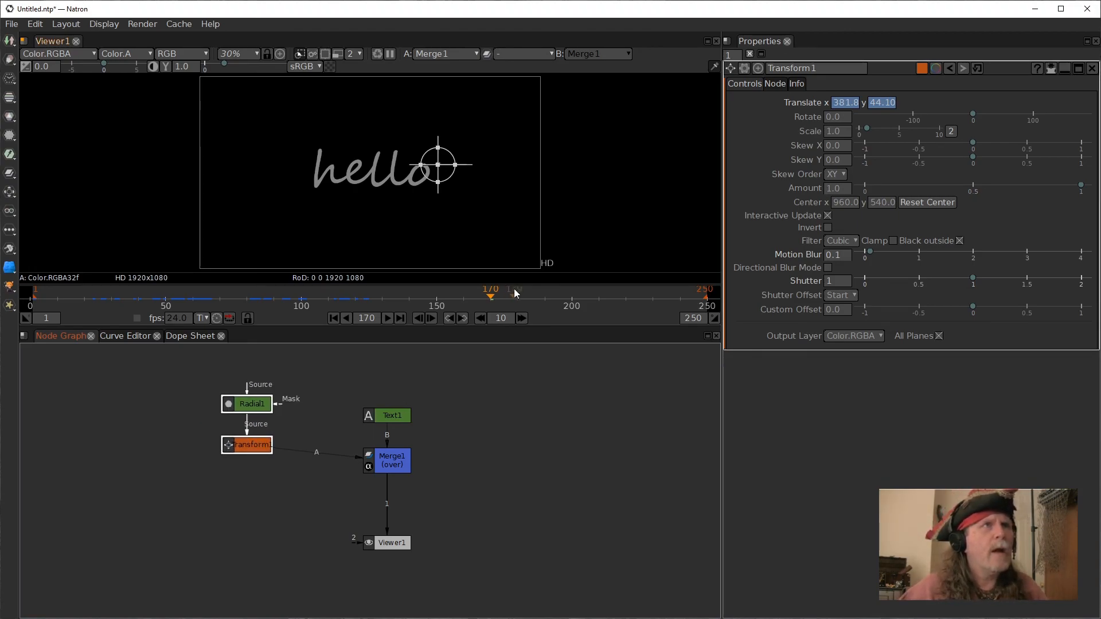
left_click(543, 442)
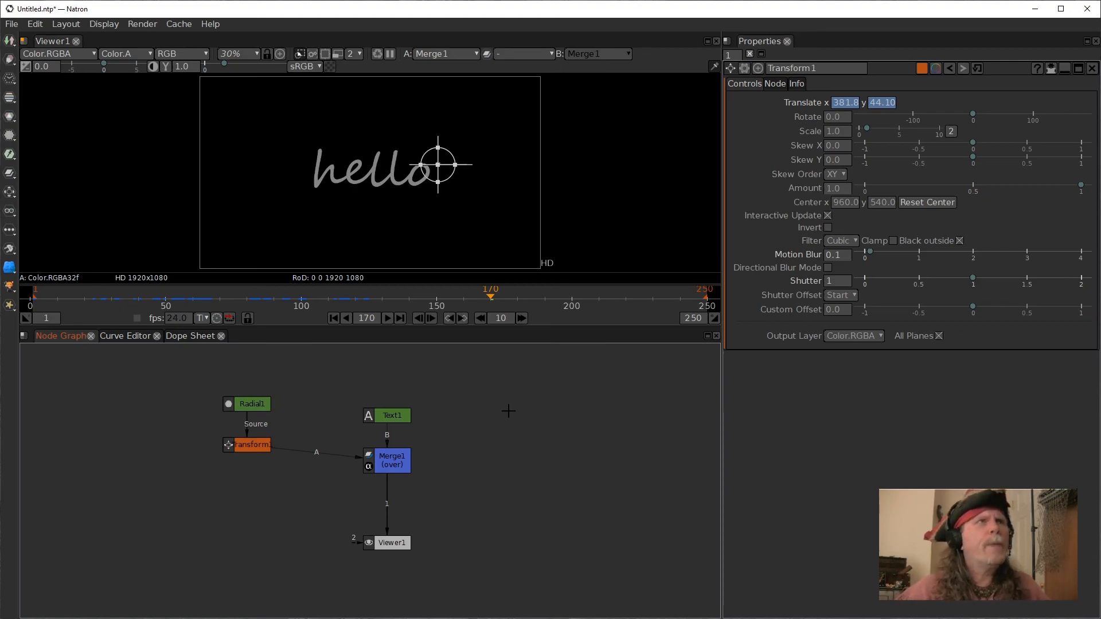
Add a Write node after the Merge saving the sequence as rerheh####.exr in the quickBlur renders folder.
left_click(365, 293)
mouse_move(366, 293)
left_mouse_down()
mouse_move(321, 293)
mouse_move(352, 291)
left_mouse_up()
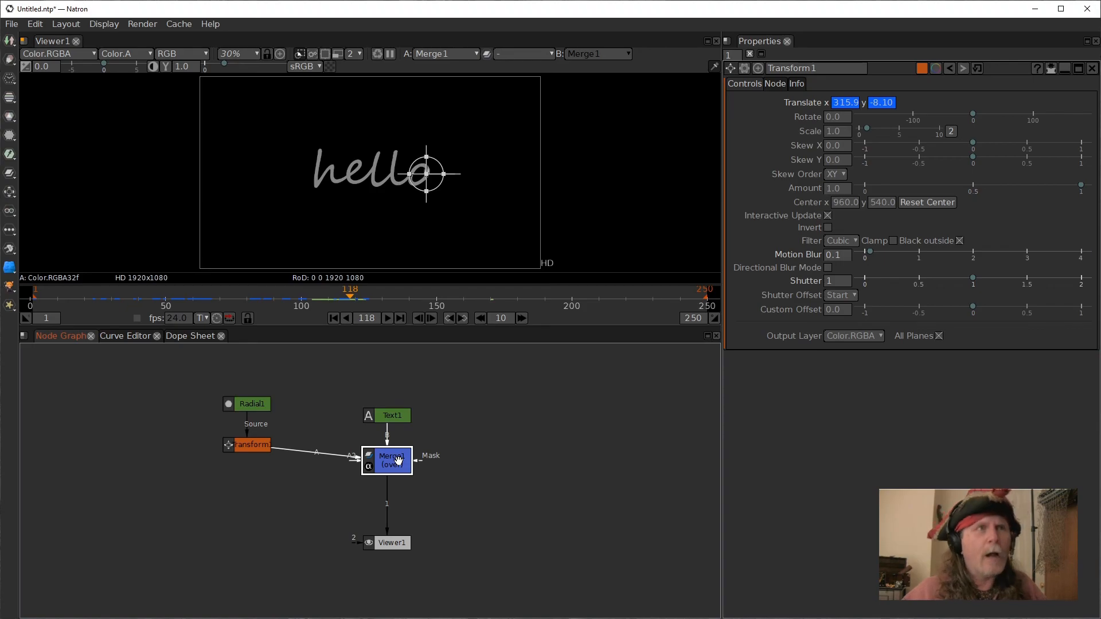
key("w")
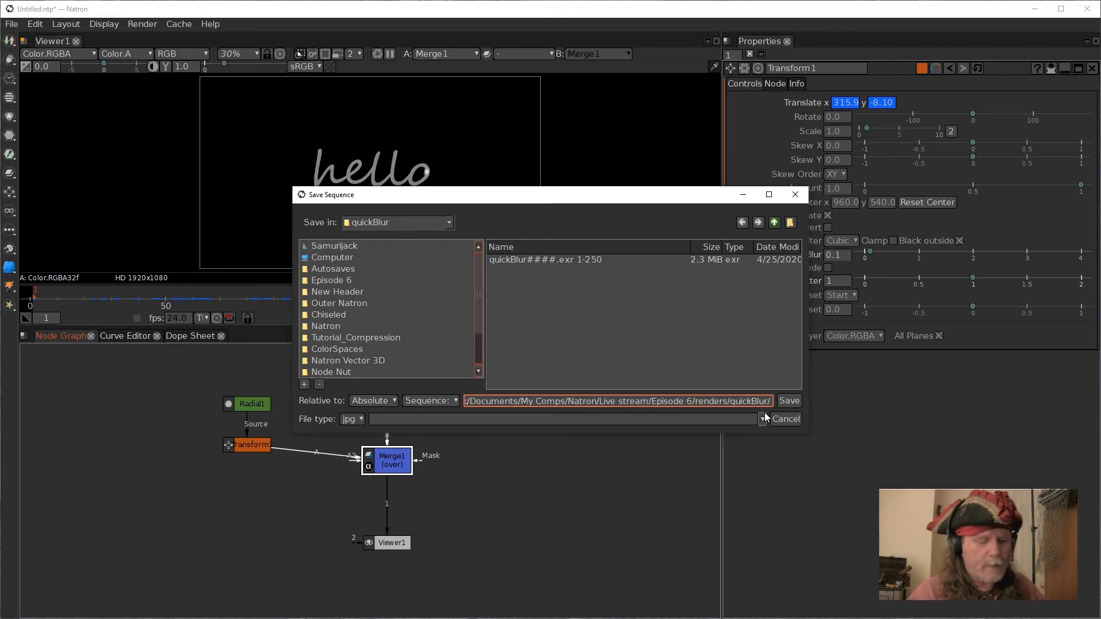
type("rerheh")
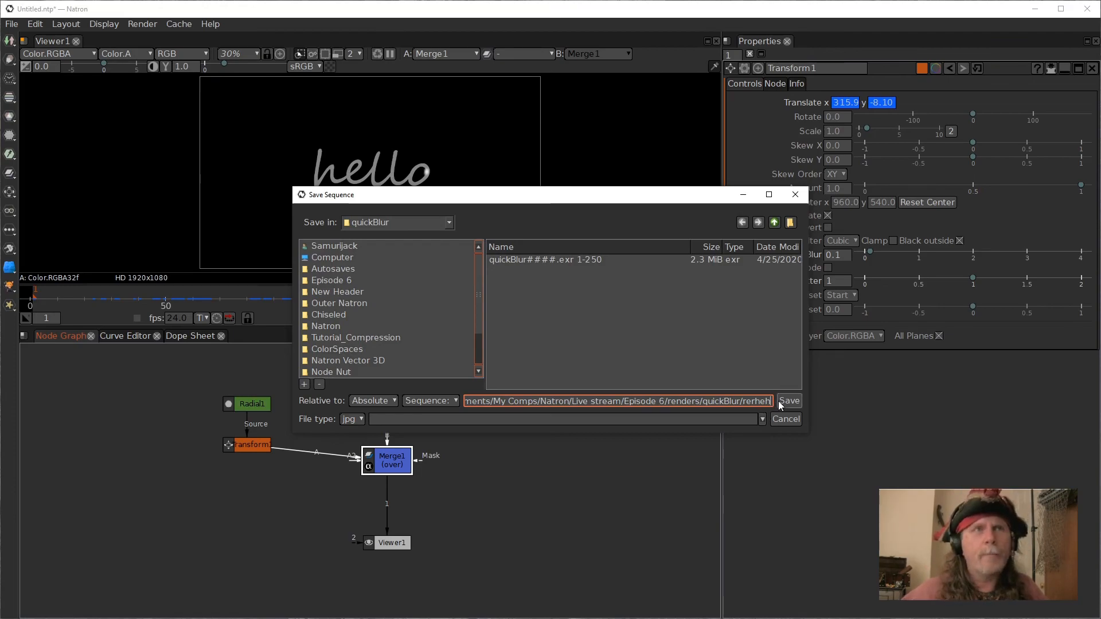
type(".")
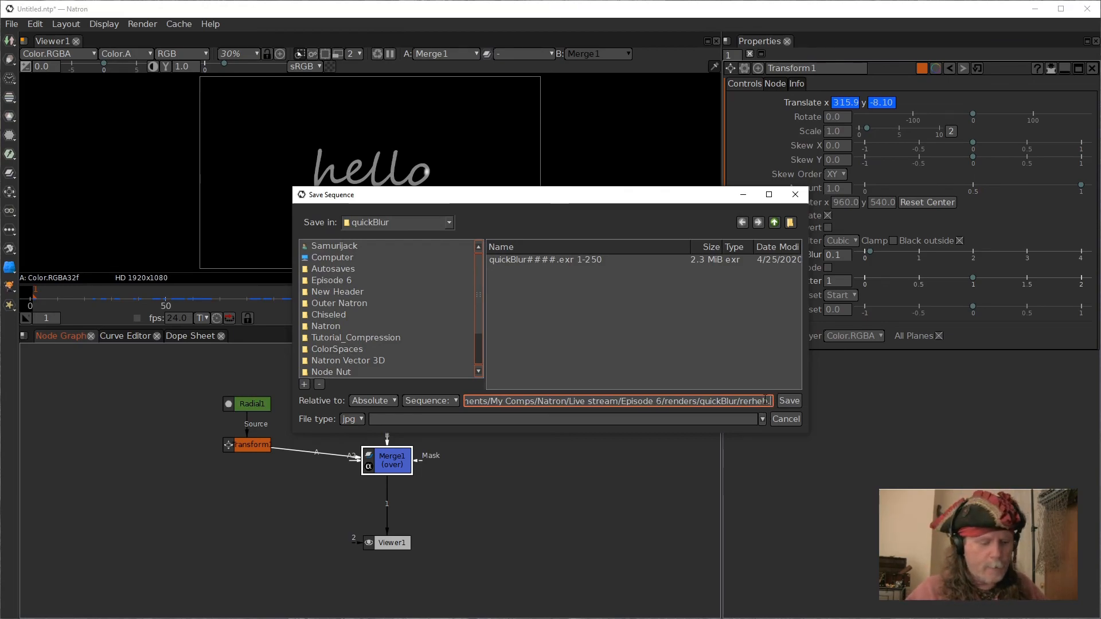
key("BackSpace")
type("####")
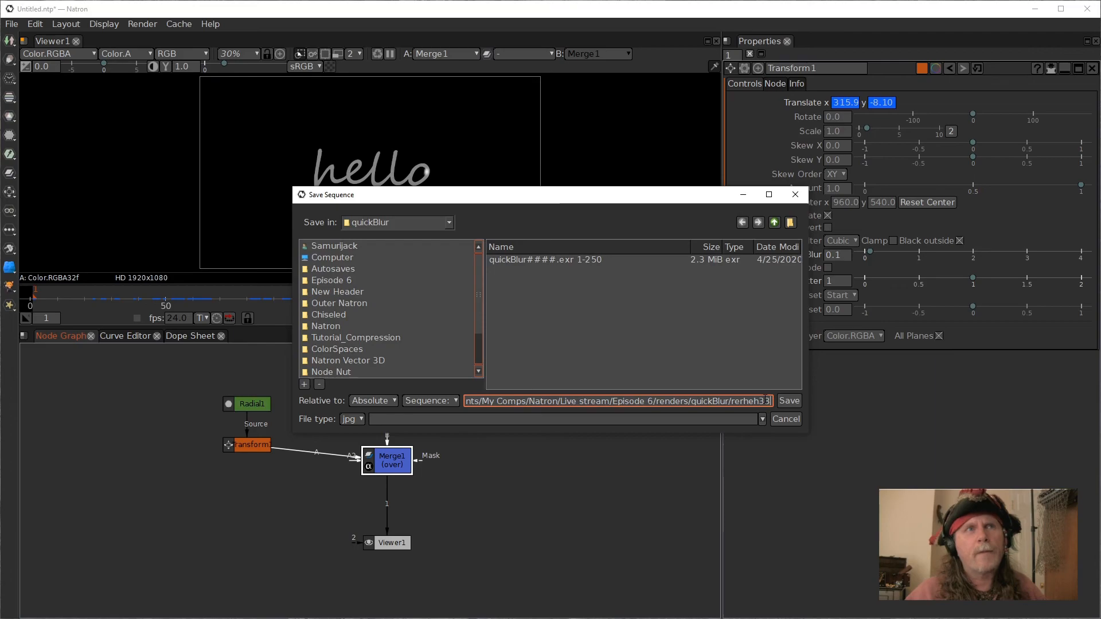
key("BackSpace")
key("BackSpace")
key("BackSpace")
key("BackSpace")
type("####")
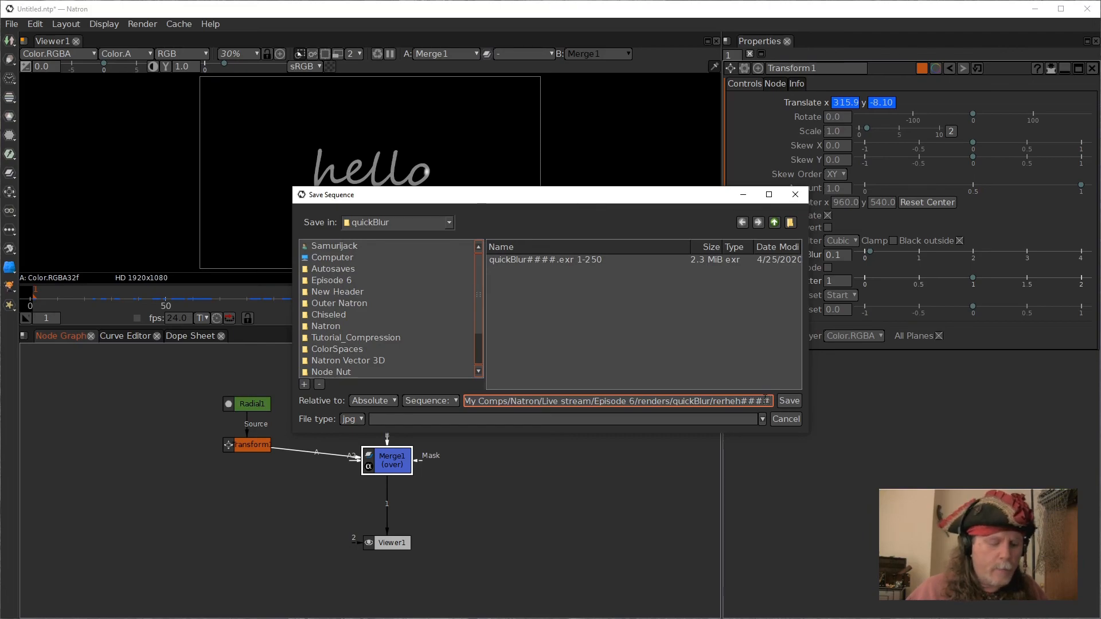
type(".exr")
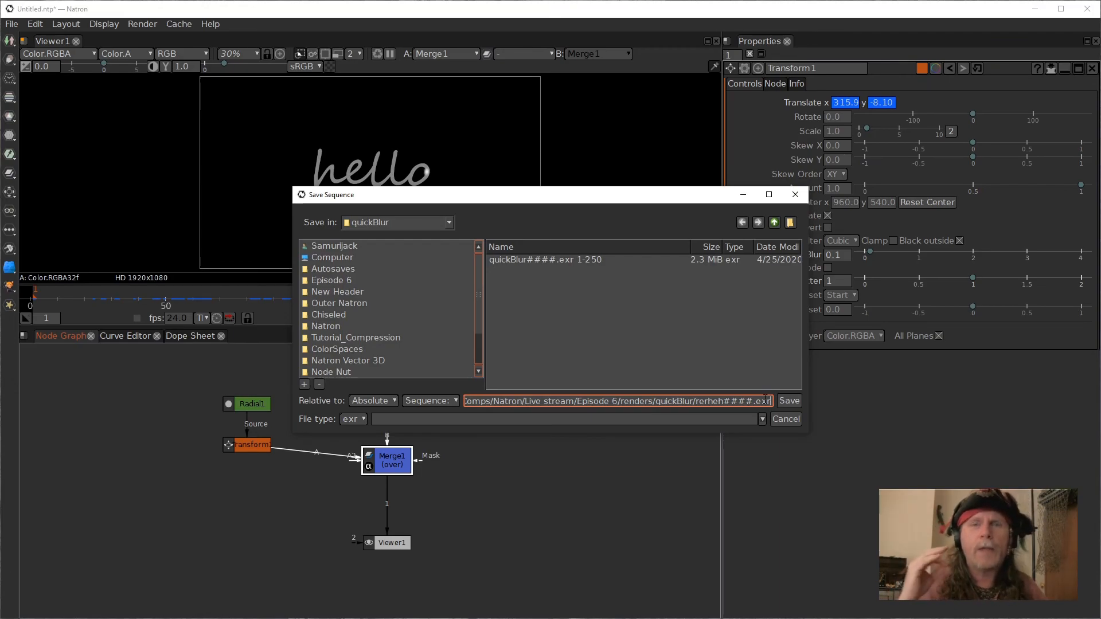
left_click(797, 400)
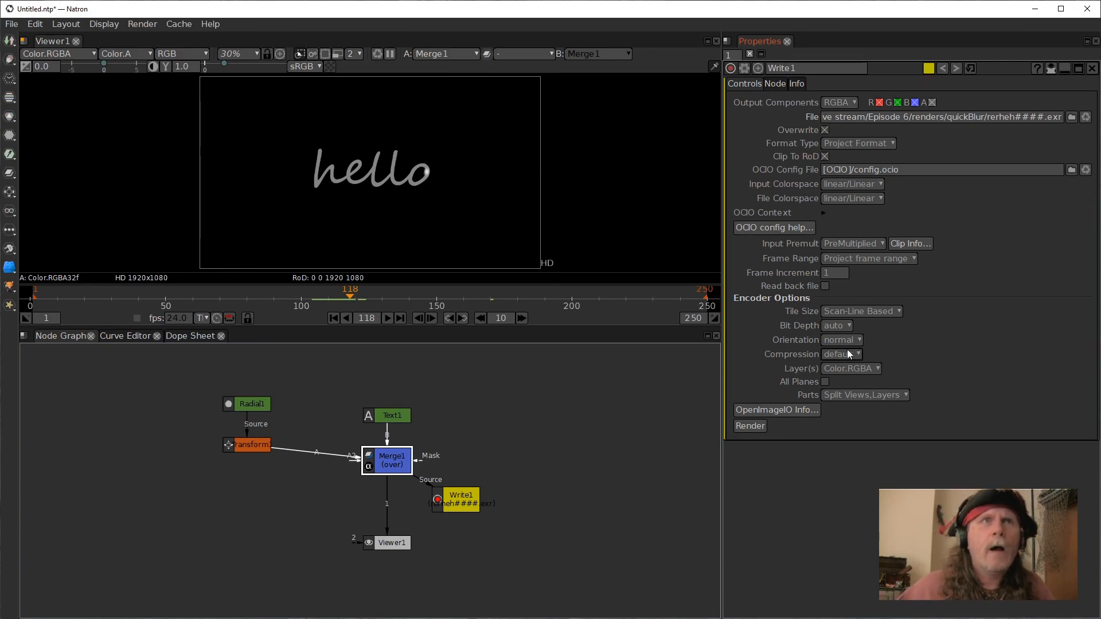
Set the Write node's Bit Depth to 32f and Compression to dwab.
left_click(841, 324)
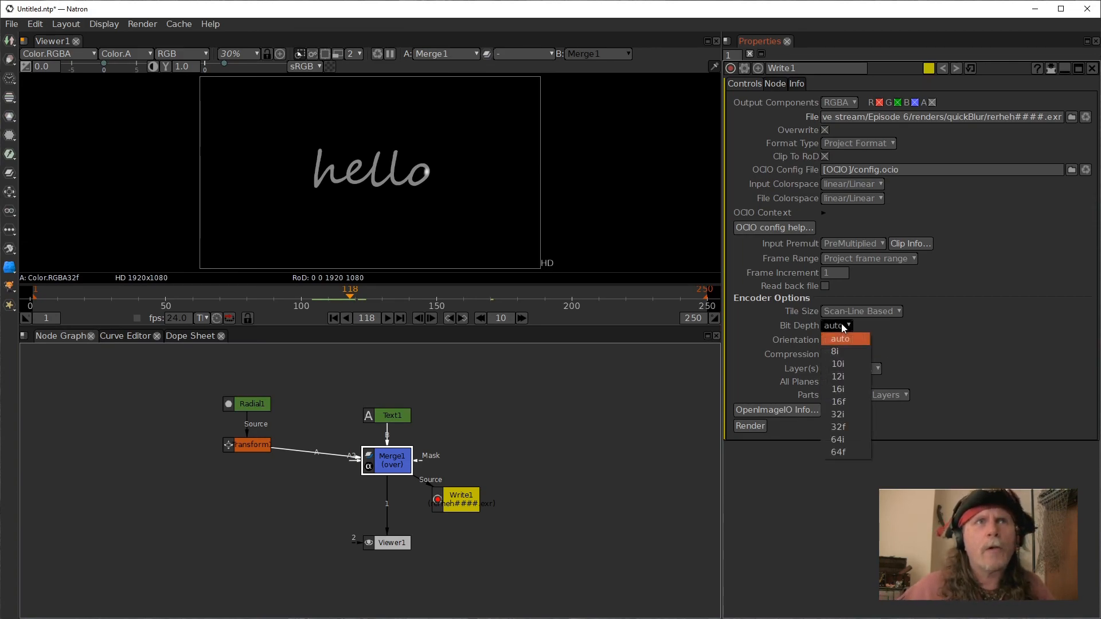
left_click(838, 429)
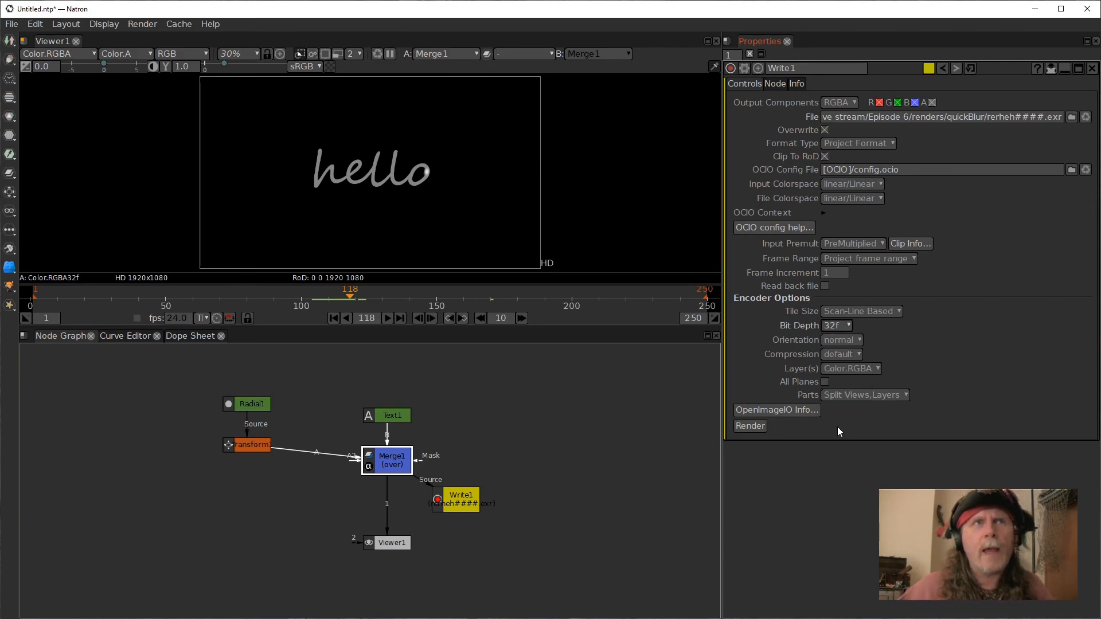
left_click(856, 356)
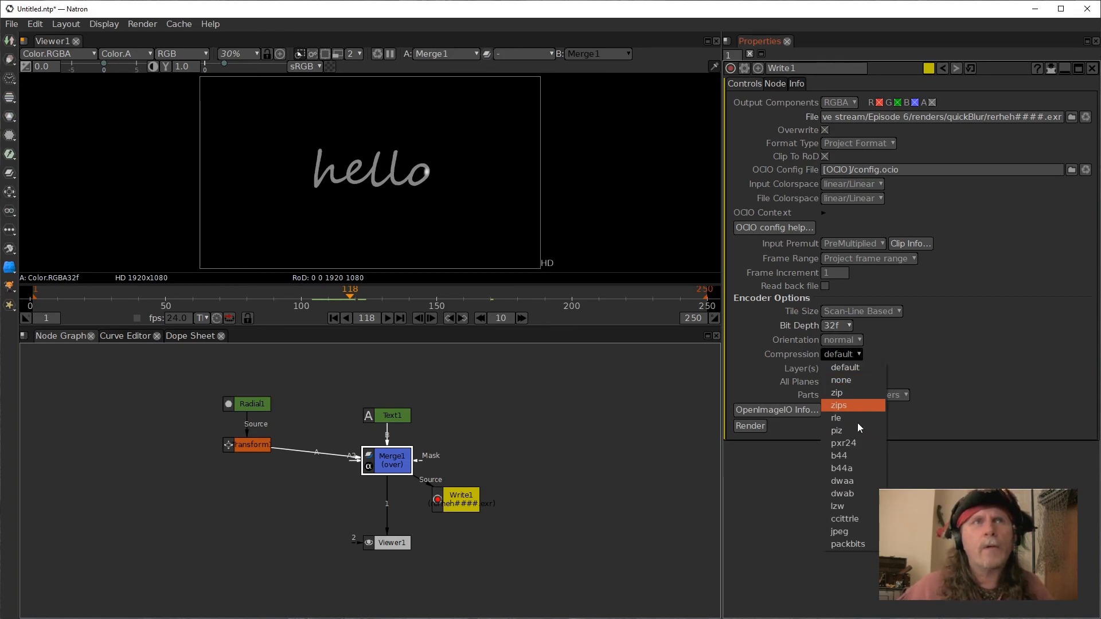
left_click(857, 493)
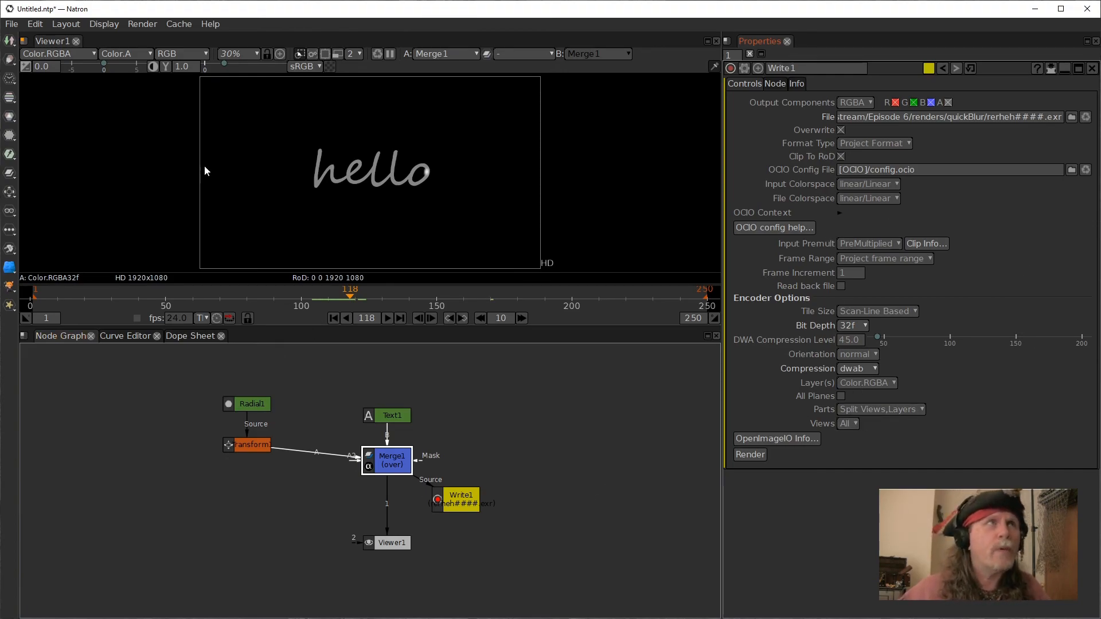
Start a new project and move its Viewer node lower in the Node Graph.
left_click(11, 24)
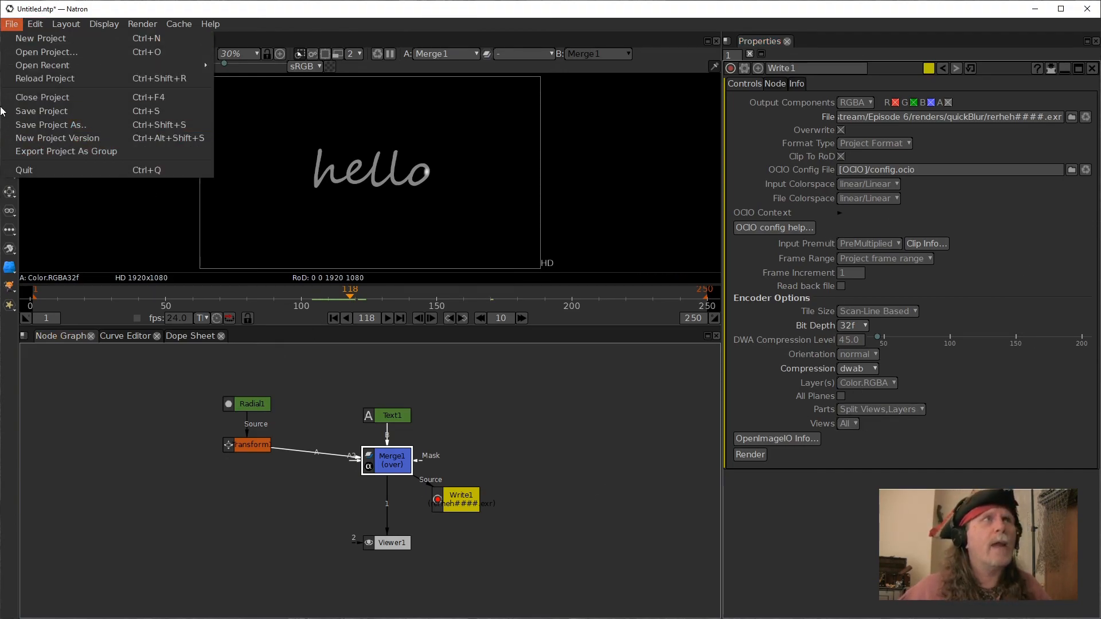
mouse_move(32, 59)
left_click(30, 40)
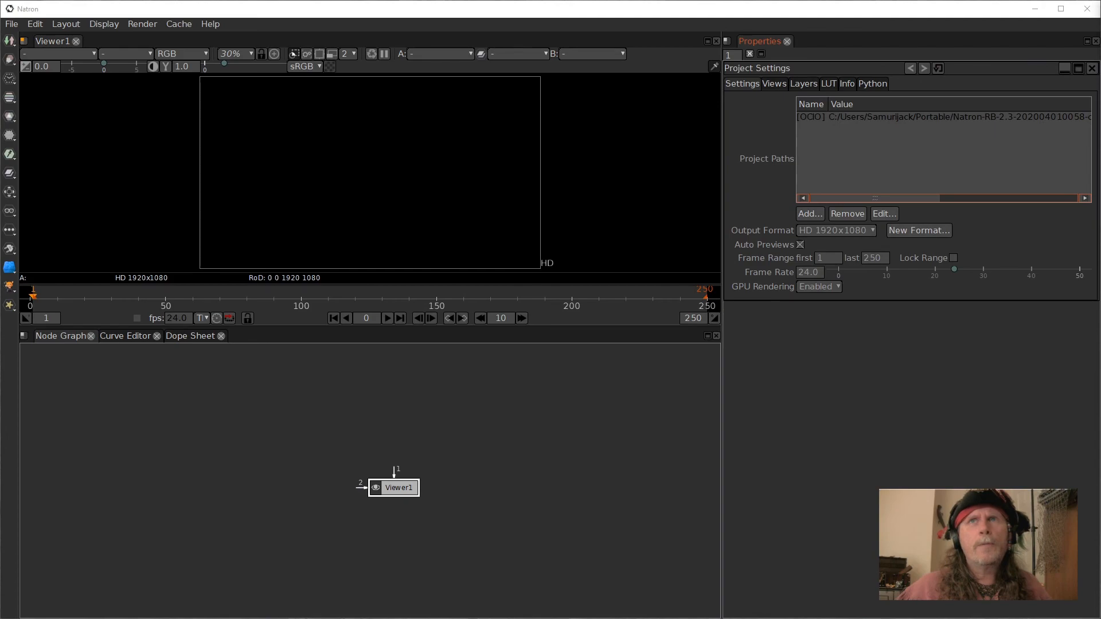
left_click_drag(395, 488, 388, 544)
left_click(344, 399)
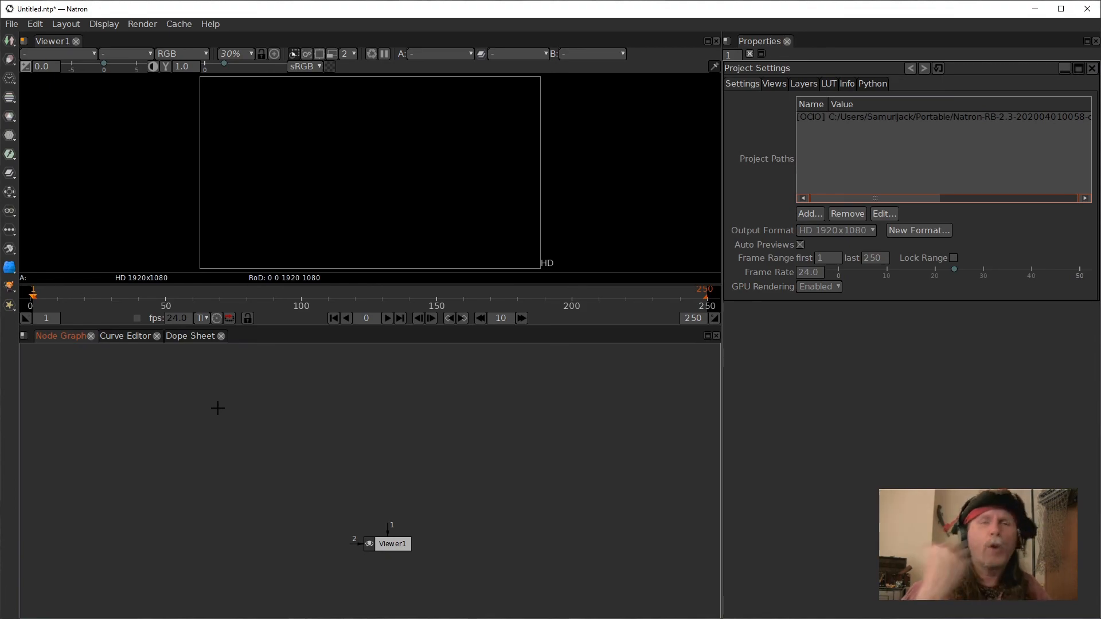
Read the quickBlur####.exr sequence from the Episode 6 renders quickBlur folder and view it.
right_click(247, 417)
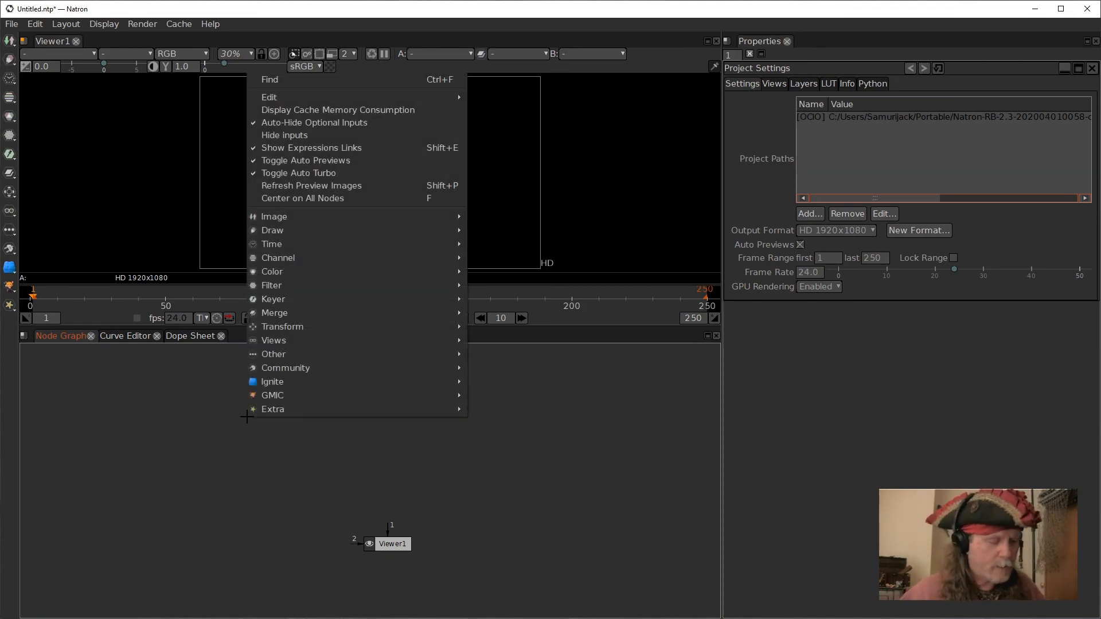
left_click(217, 460)
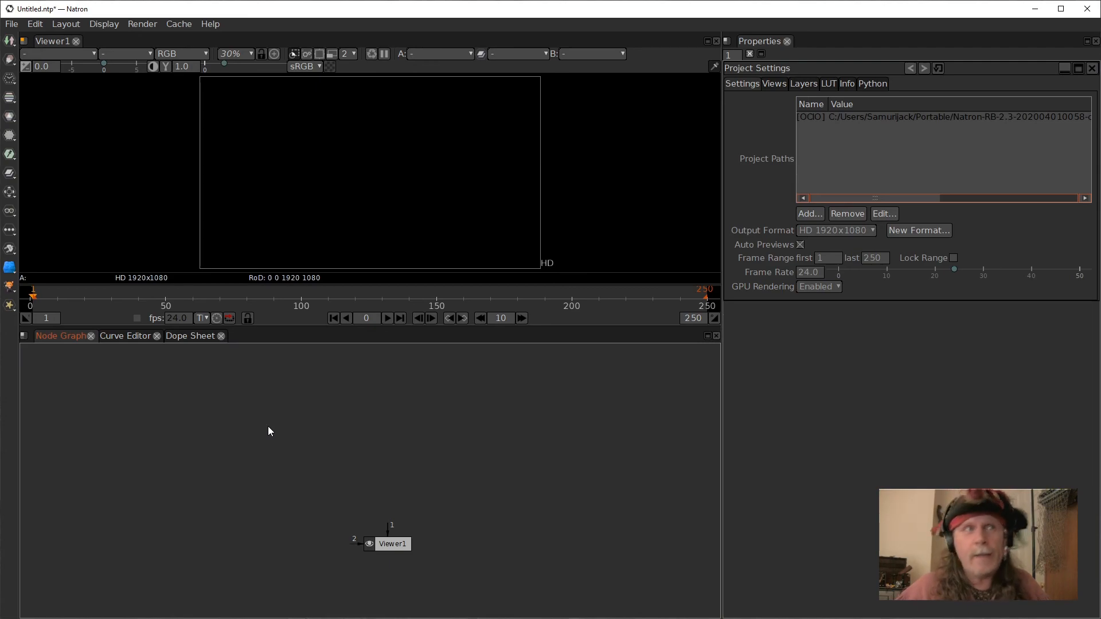
key("r")
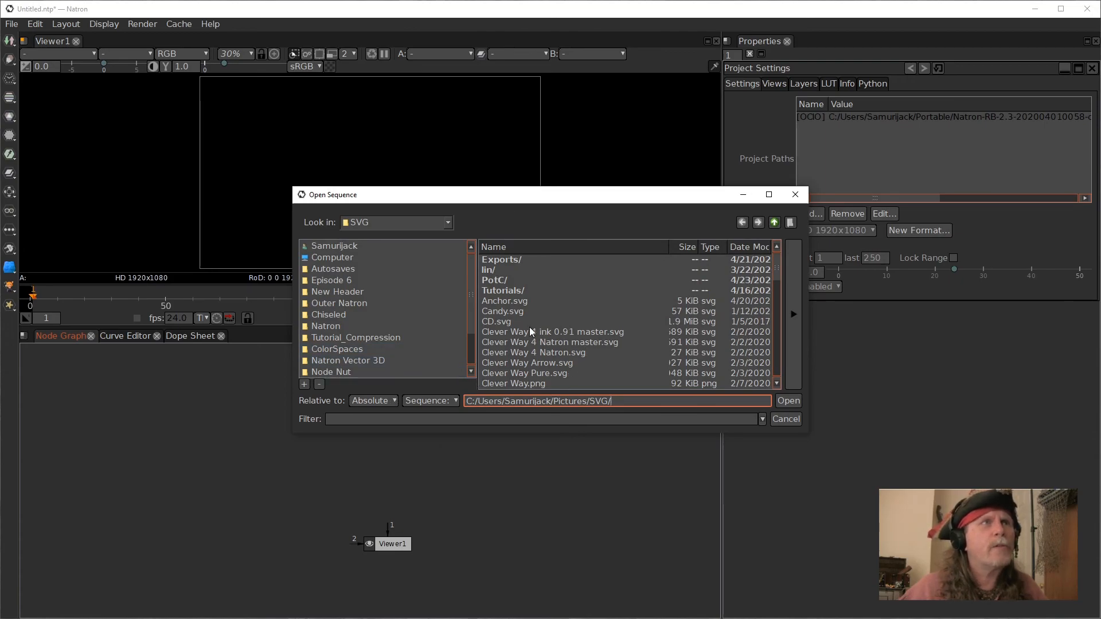
left_click(342, 281)
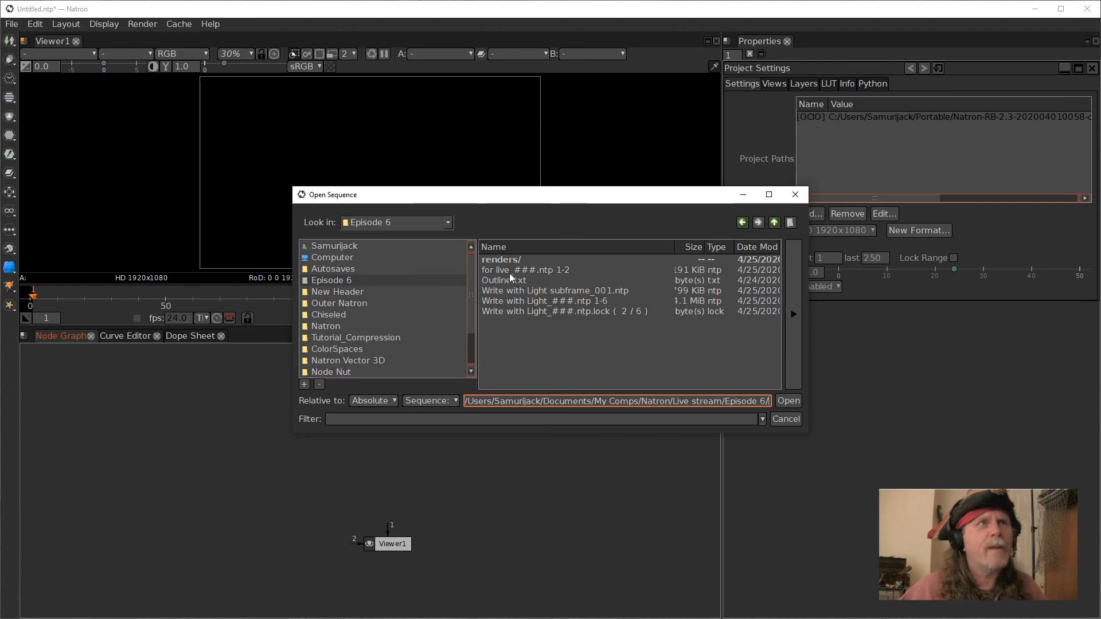
double_click(501, 260)
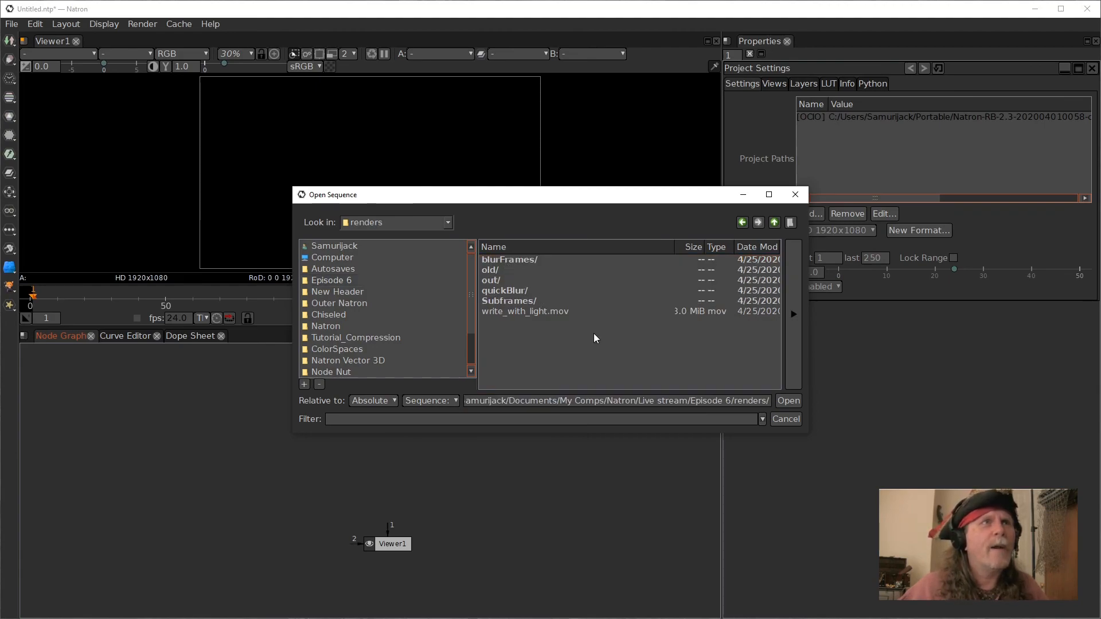
double_click(500, 290)
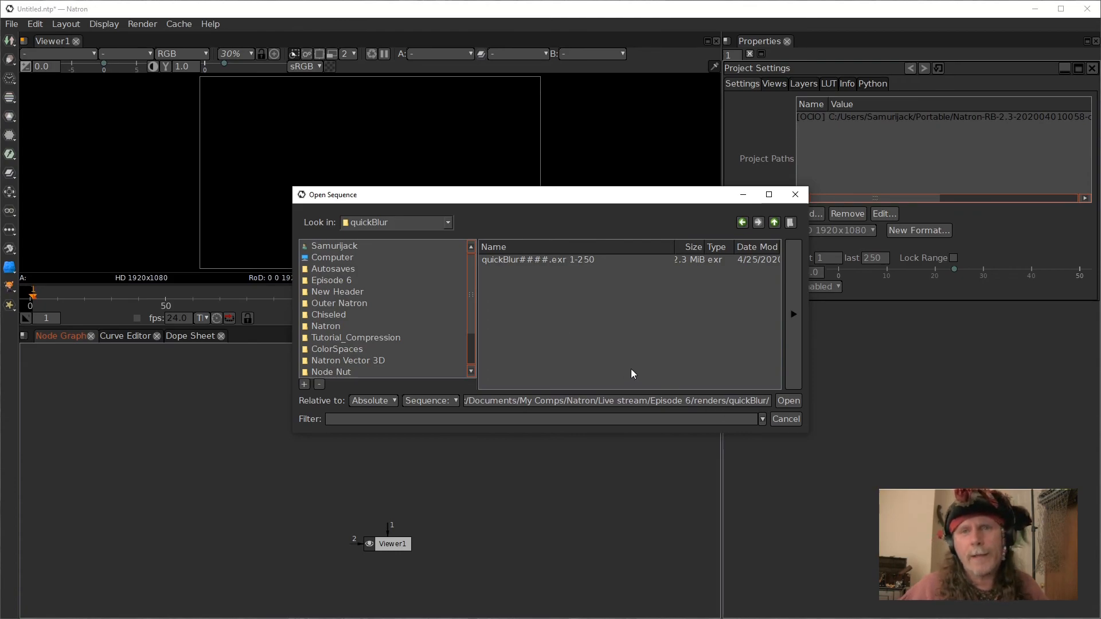
left_click(510, 261)
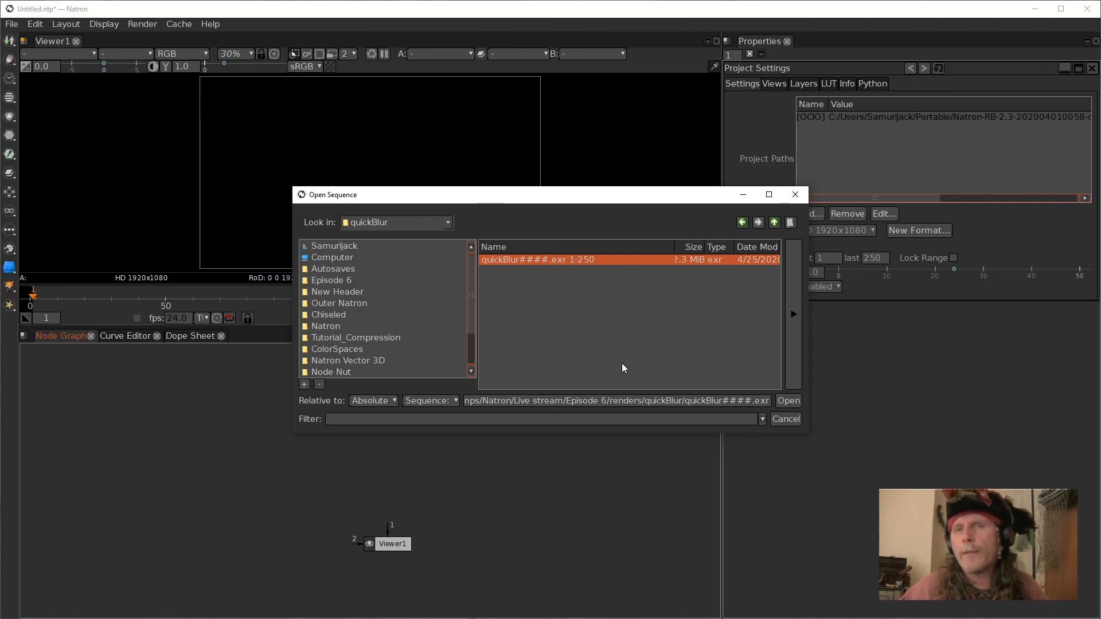
left_click(787, 402)
key("1")
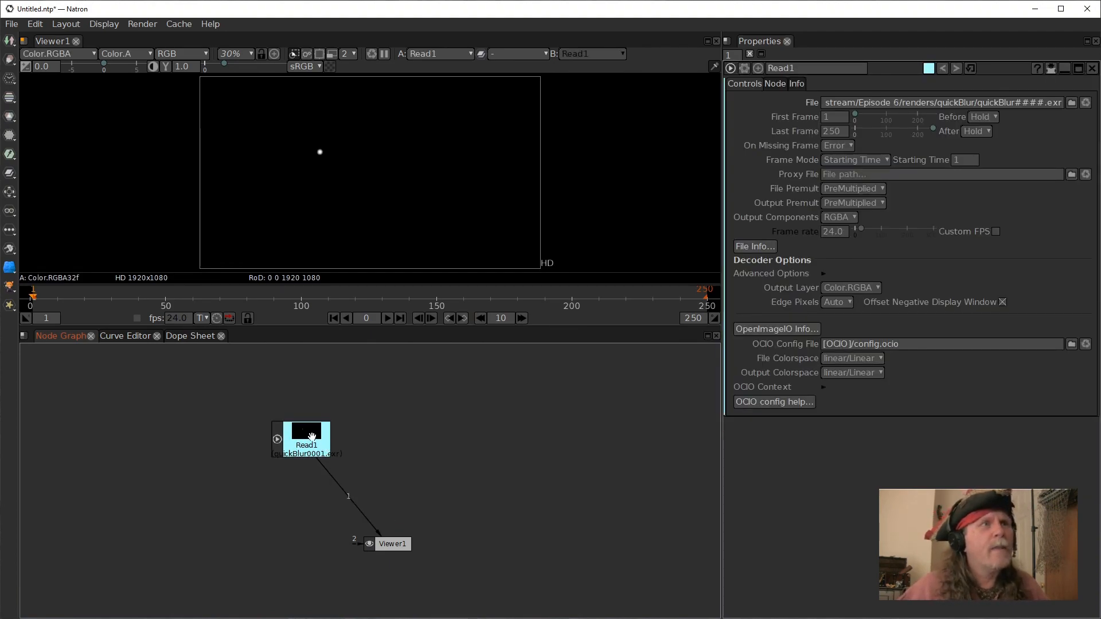
Play back the loaded sequence in the viewer and stop it.
left_click_drag(315, 439, 302, 431)
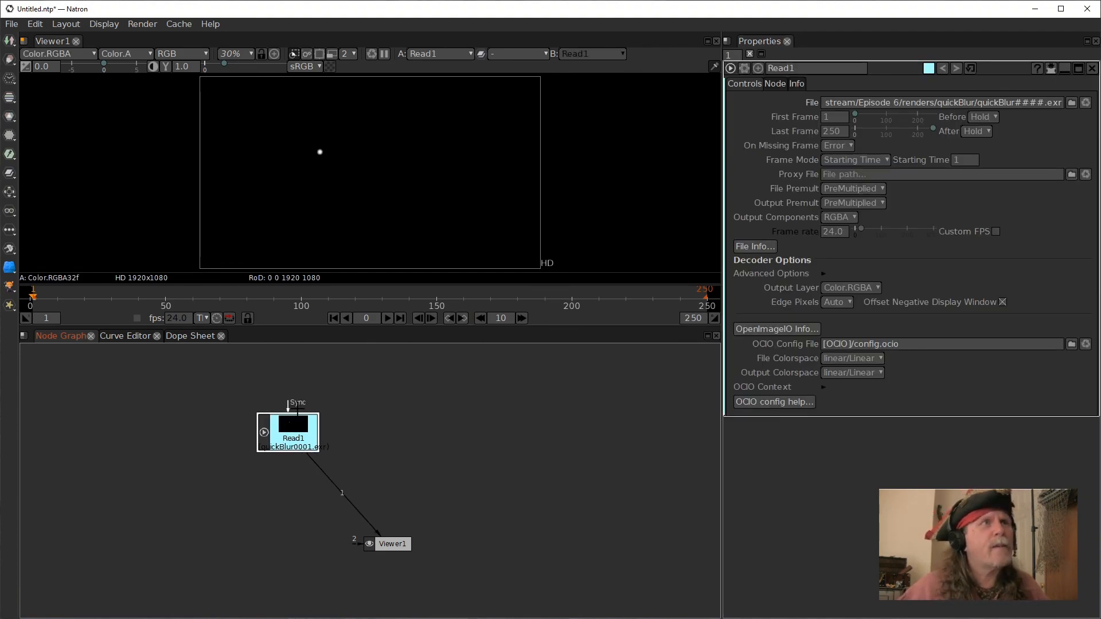
left_click(389, 319)
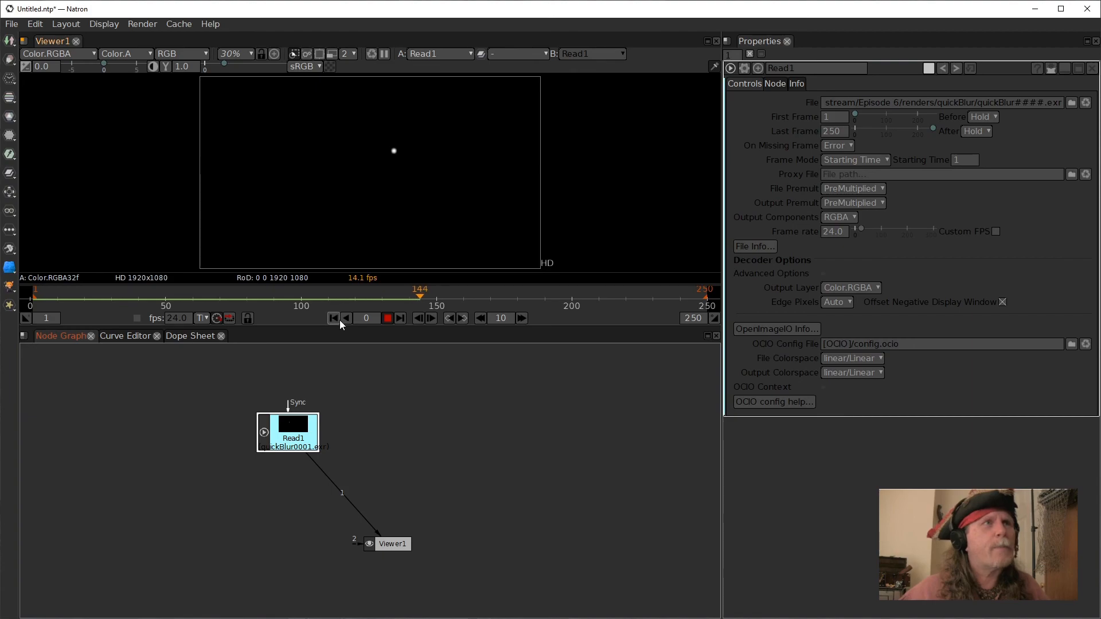
left_click(388, 318)
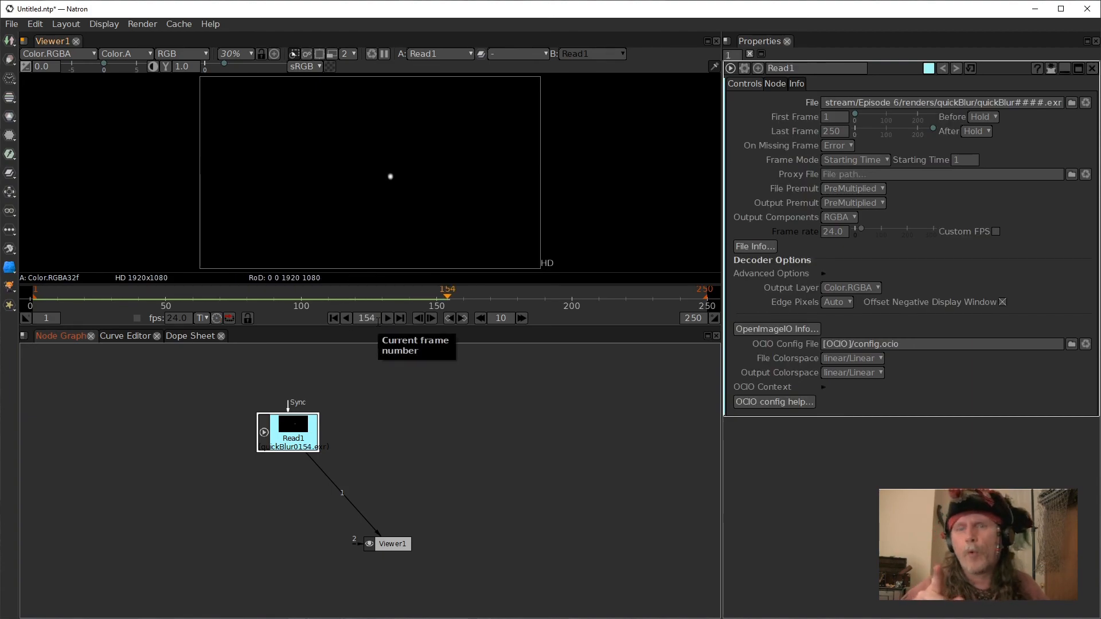
Switch to the other Natron project window and move the Text1 node up and to the right.
mouse_move(528, 617)
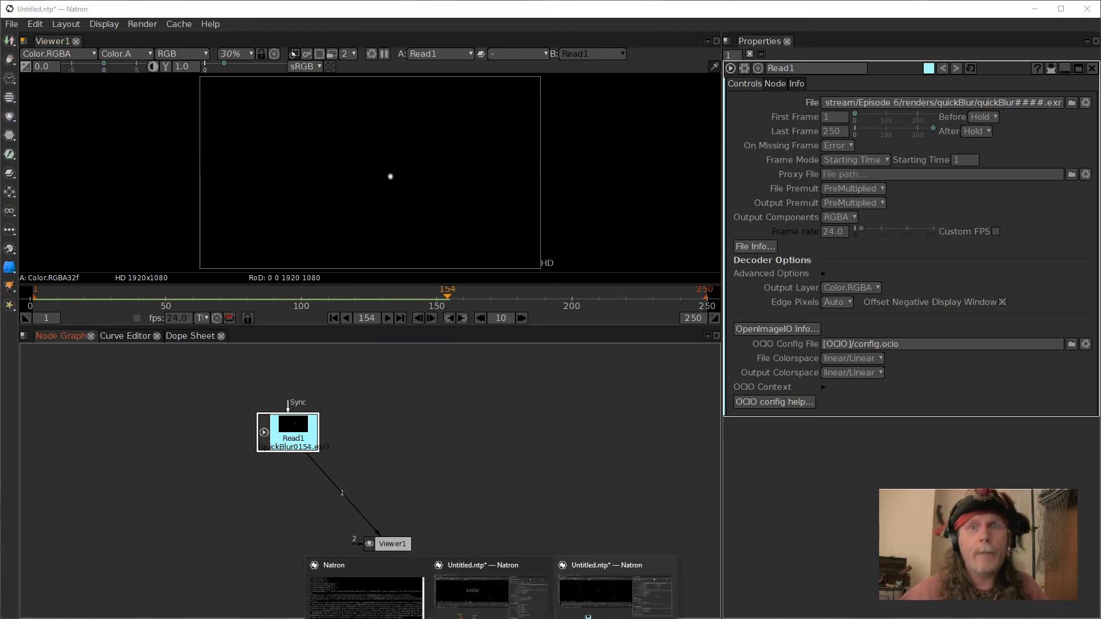
left_click(477, 588)
left_click(388, 414)
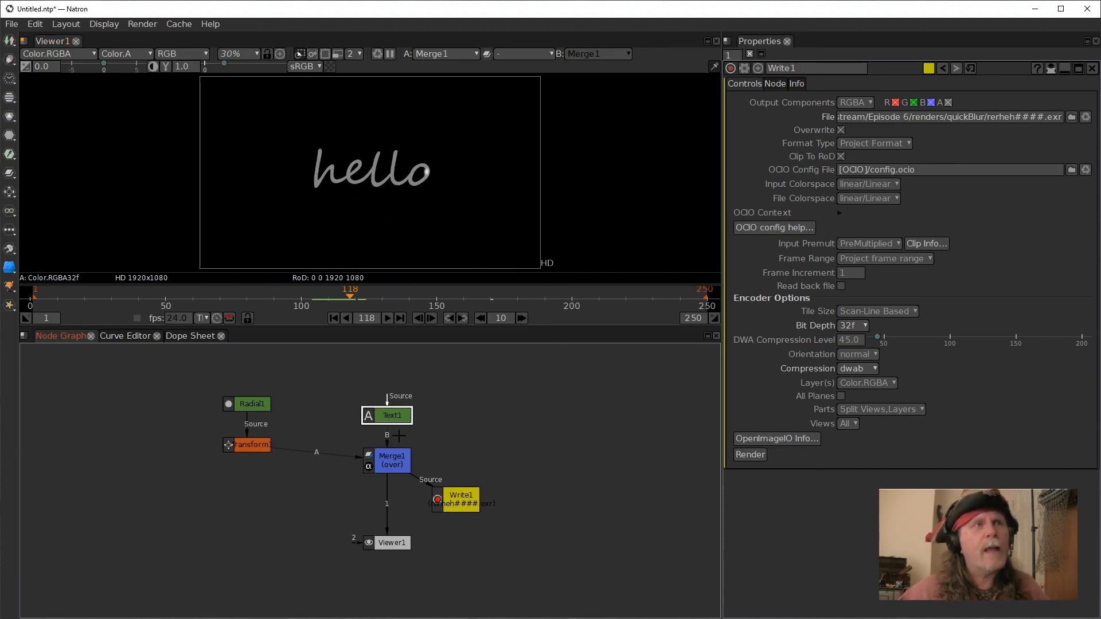
left_click_drag(380, 416, 483, 373)
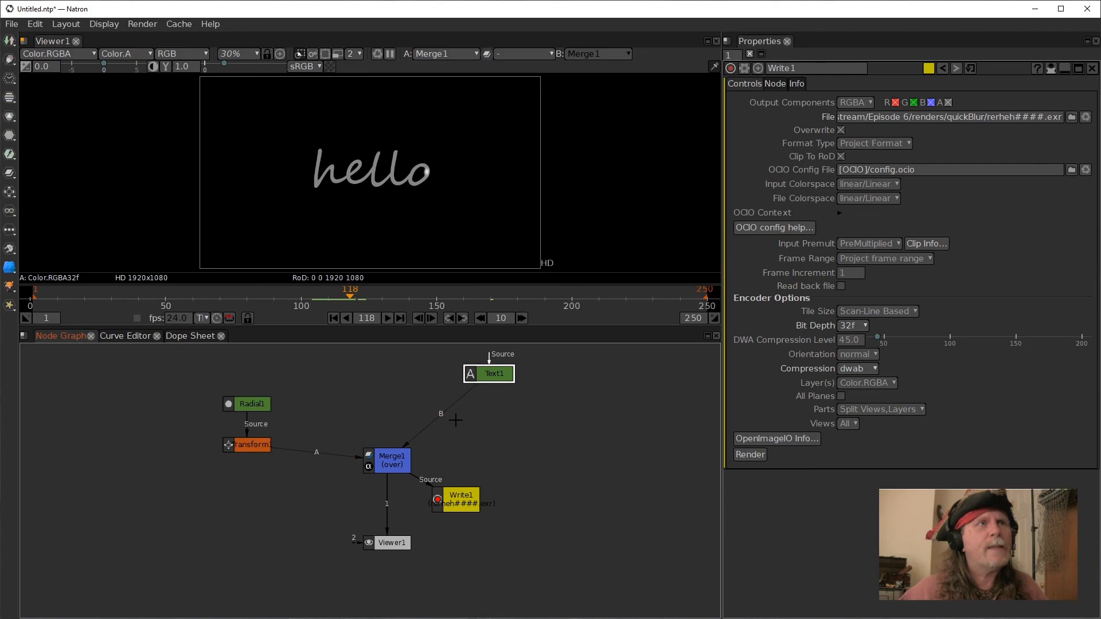
left_click(475, 437)
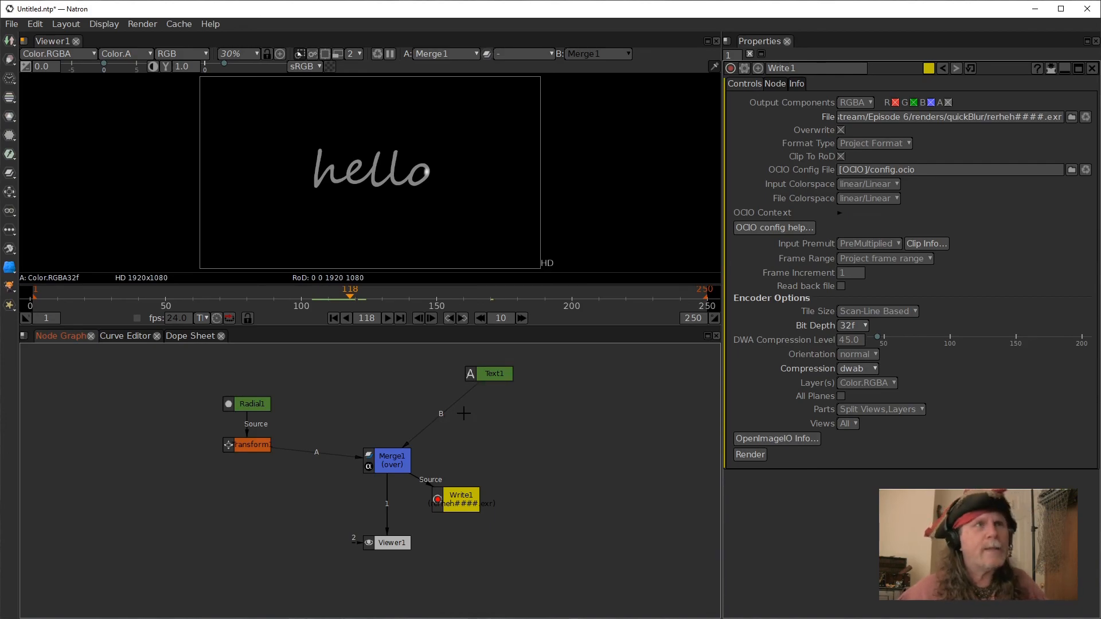
Add a Constant node and connect it to the Merge's B input in place of the Text node.
key("Tab")
type("Radialco")
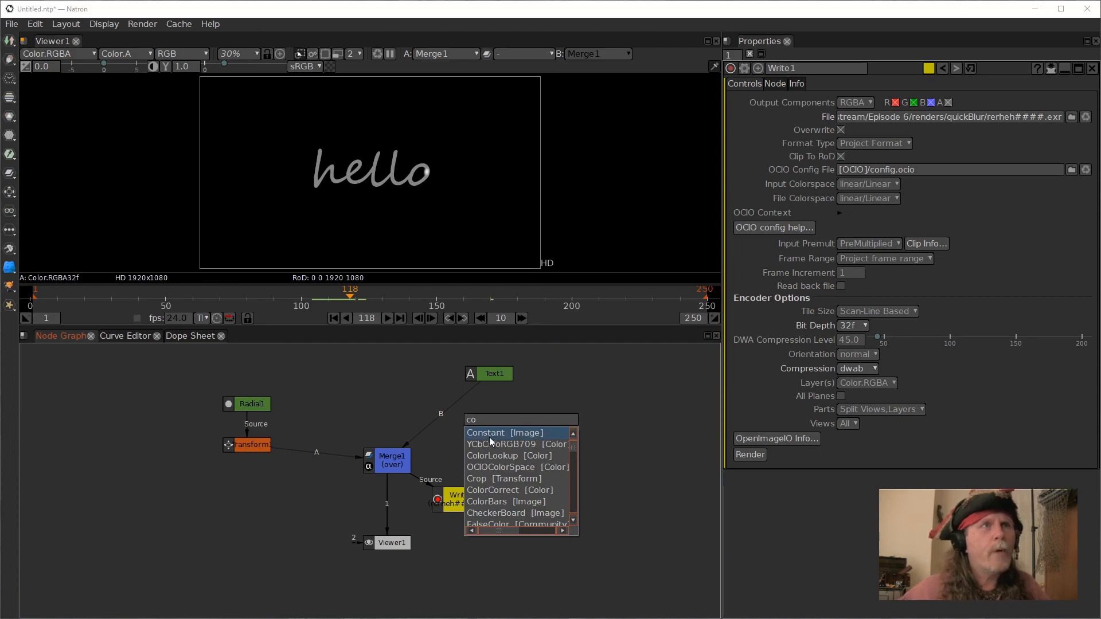
left_click(490, 437)
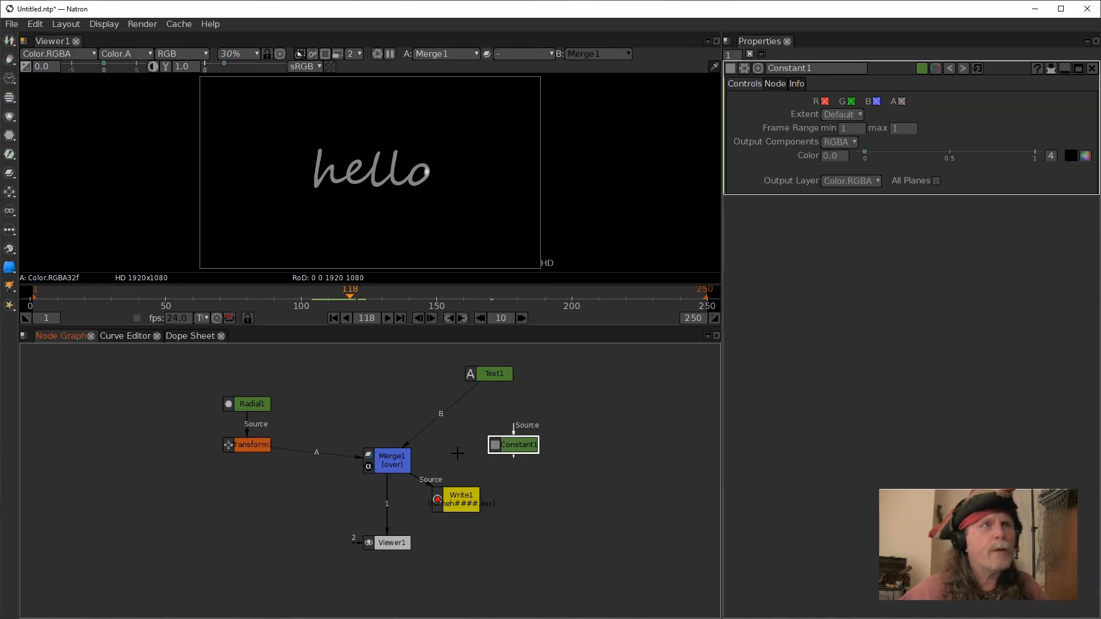
left_click_drag(504, 443, 388, 391)
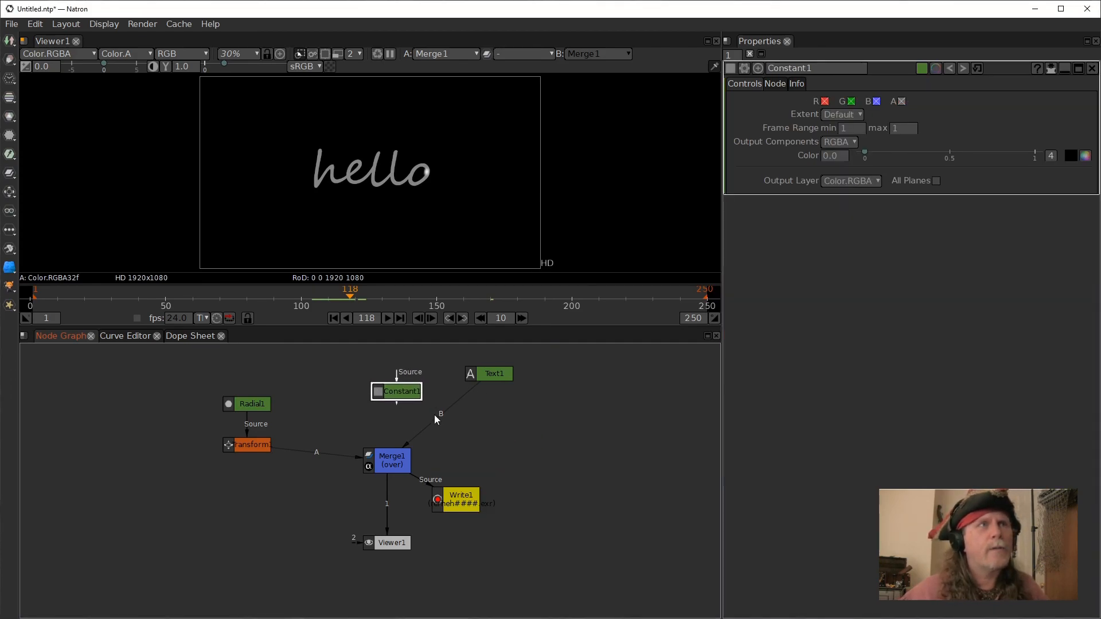
left_click(375, 378)
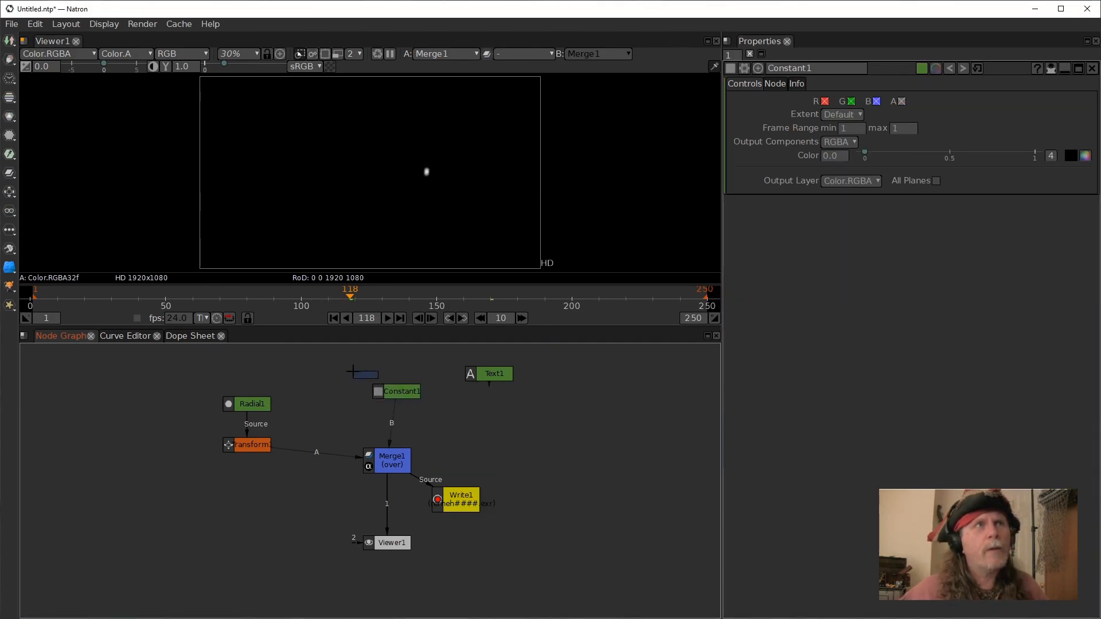
mouse_move(398, 394)
left_mouse_down()
mouse_move(374, 390)
mouse_move(389, 399)
left_mouse_up()
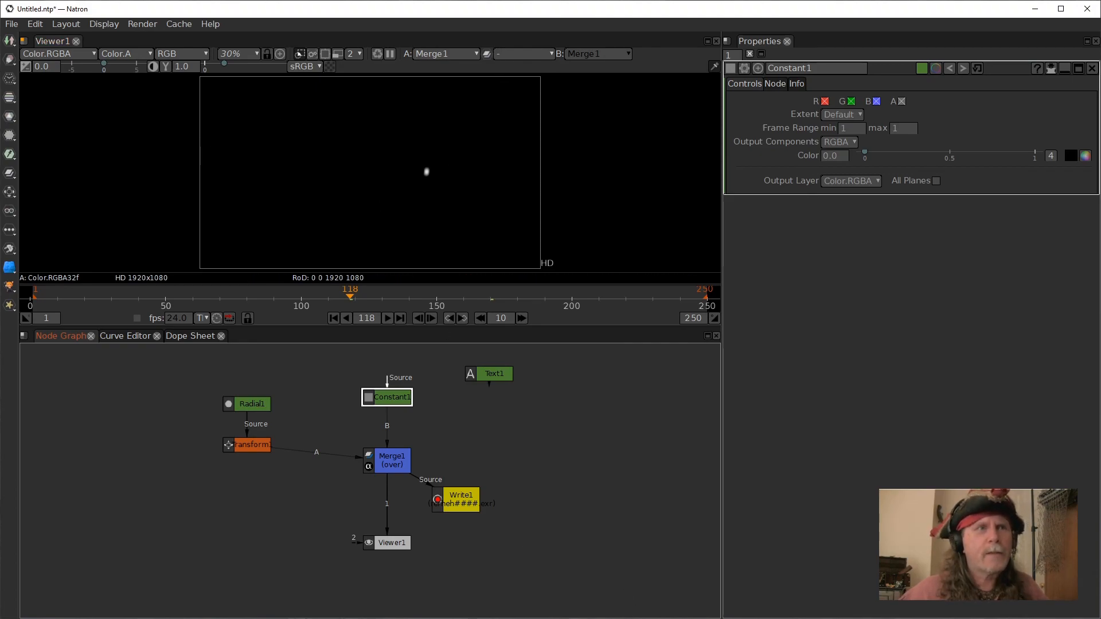
Switch back to the new project and toggle the viewer's alpha channel display on and off.
left_click(586, 598)
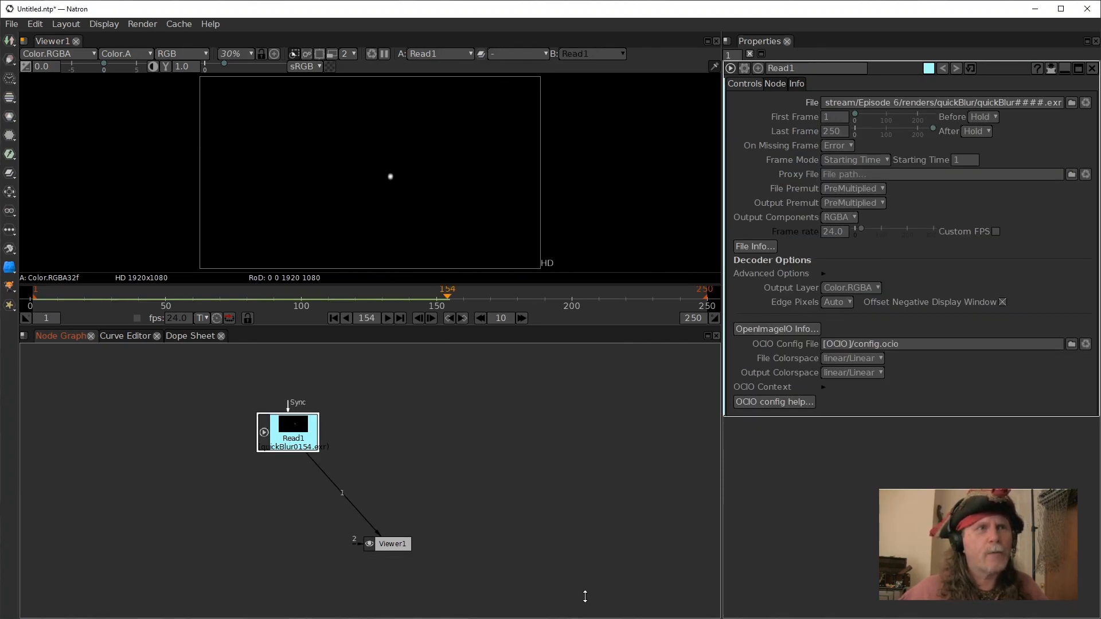
left_click_drag(284, 424, 294, 423)
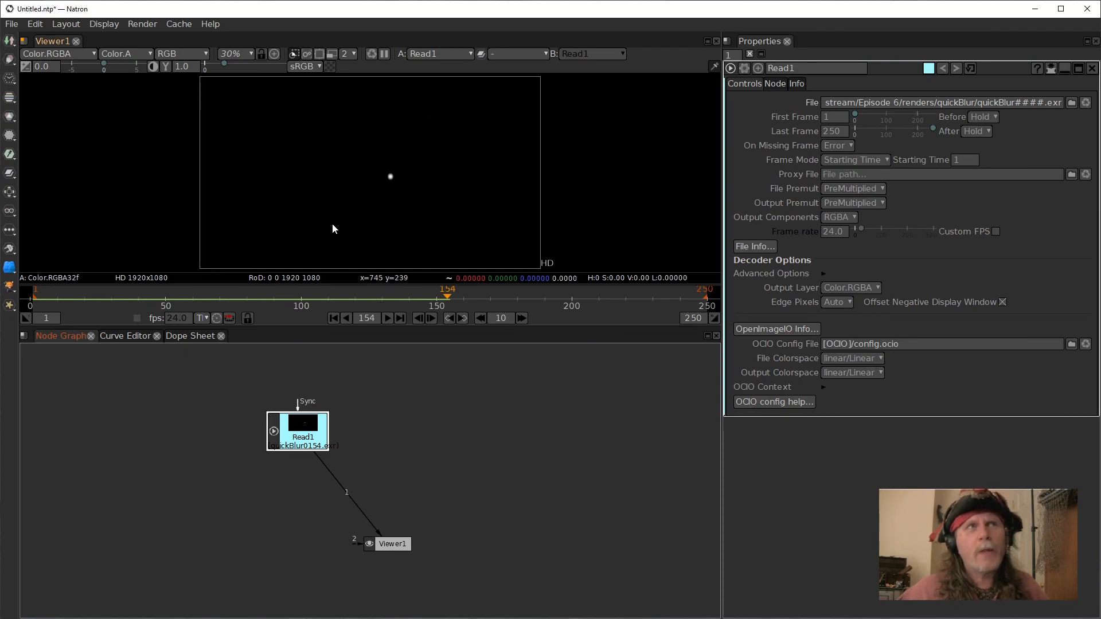
key("a")
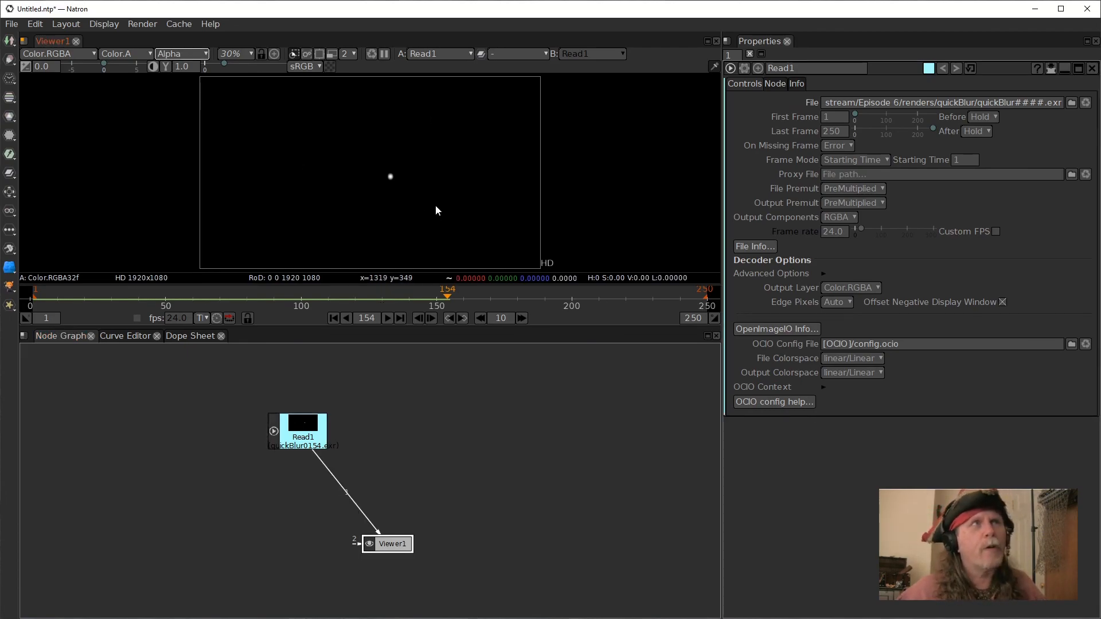
key("a")
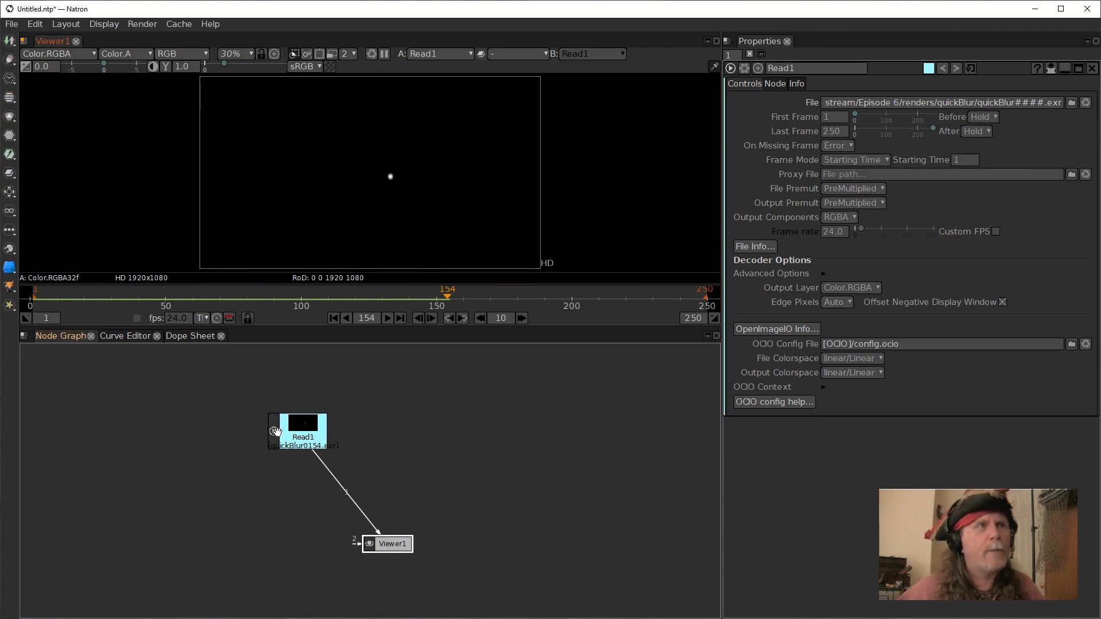
Move the Read node directly above the Viewer node.
left_click_drag(274, 431, 276, 425)
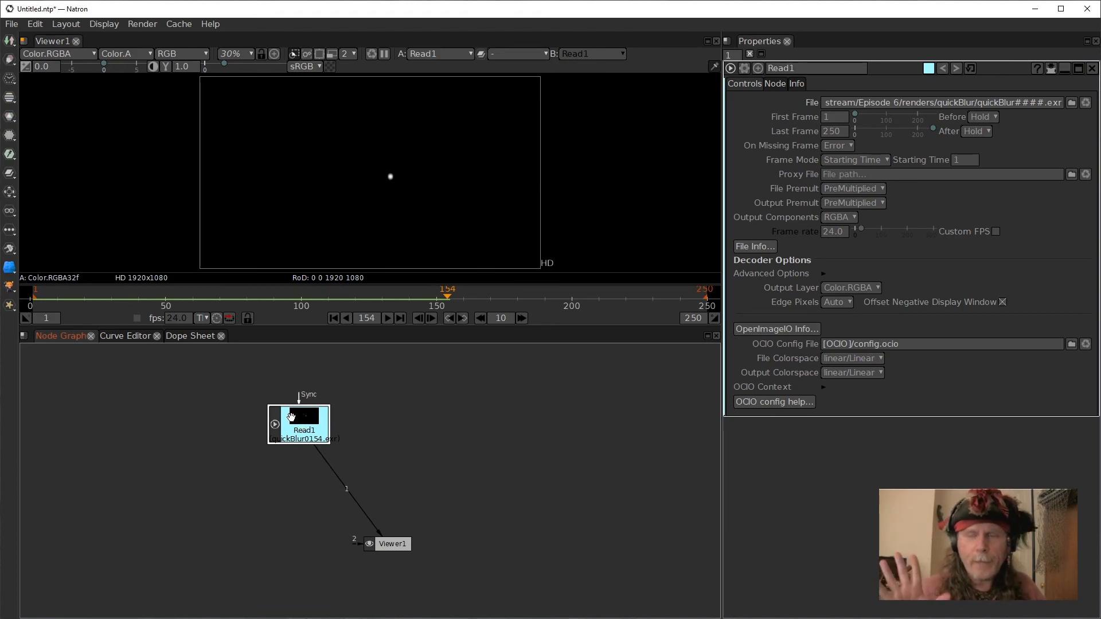
left_click_drag(287, 419, 242, 404)
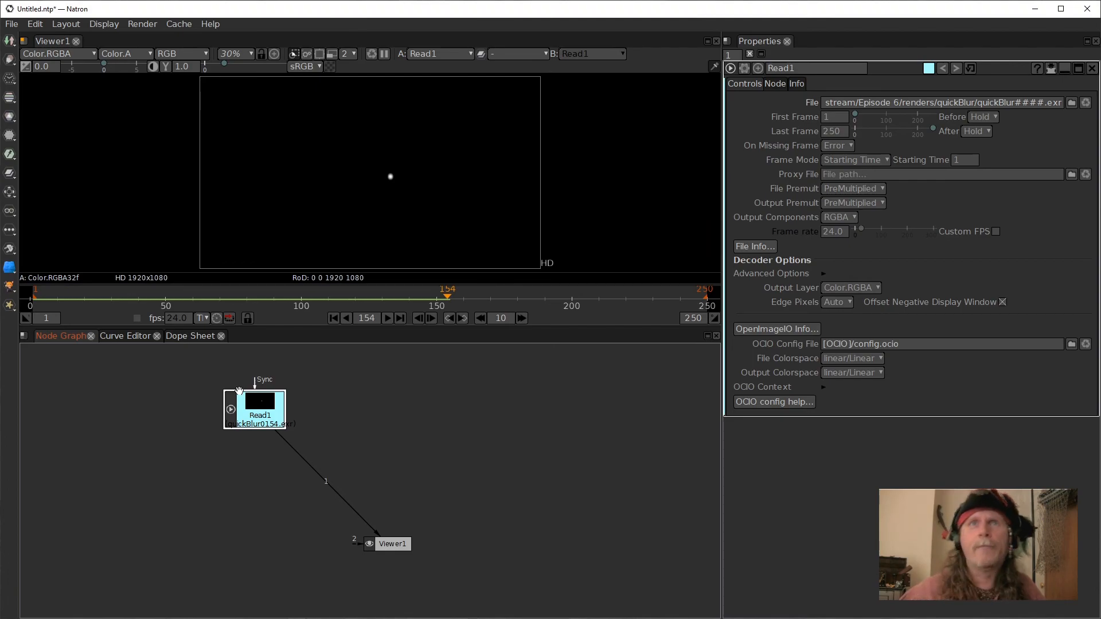
left_click_drag(237, 397, 371, 376)
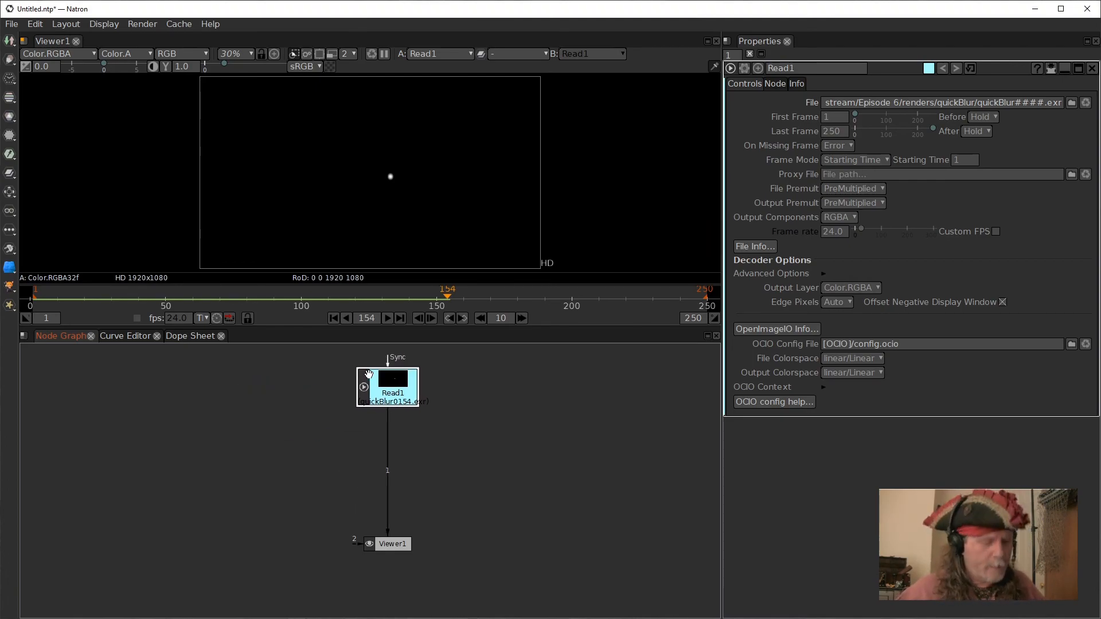
Insert a Merge node between the Read node and Viewer and set its operation to atop.
key("m")
left_click_drag(400, 433, 400, 475)
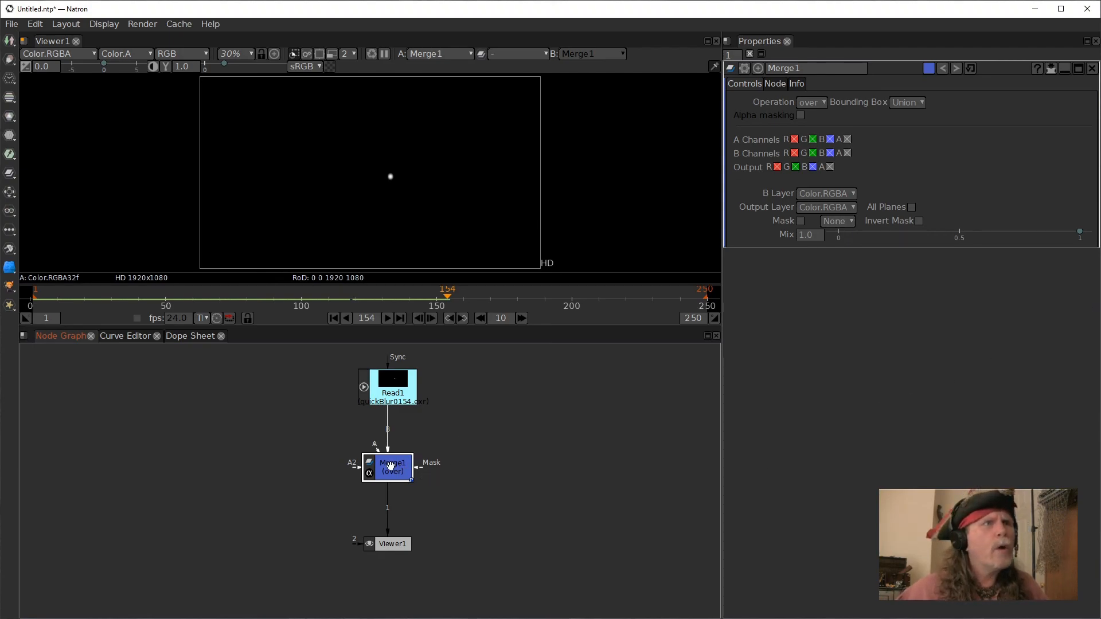
left_click(824, 101)
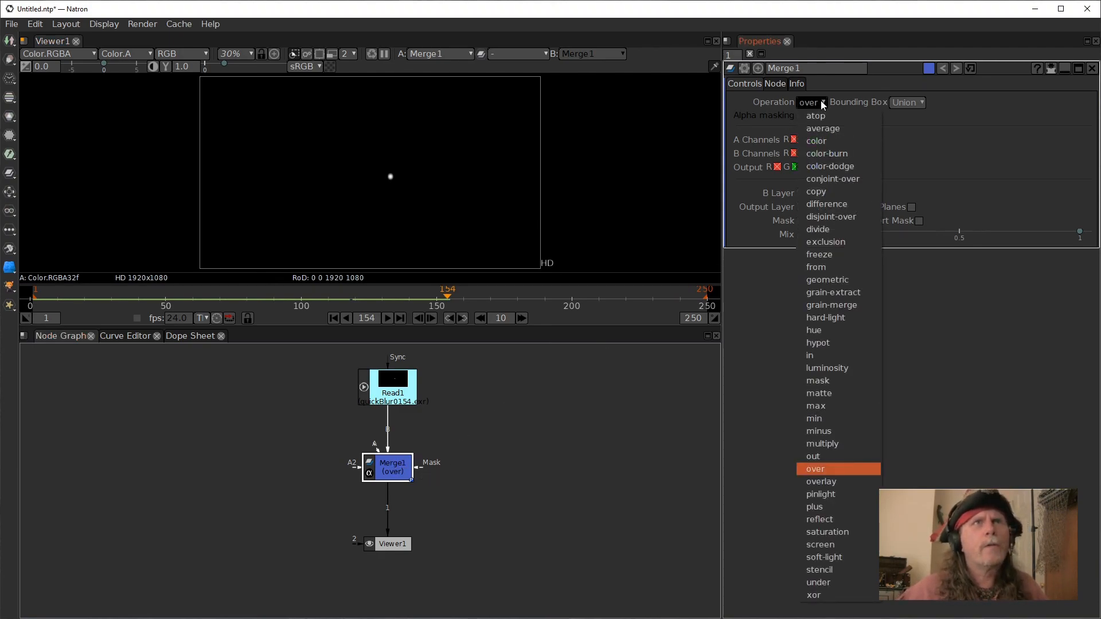
left_click(820, 115)
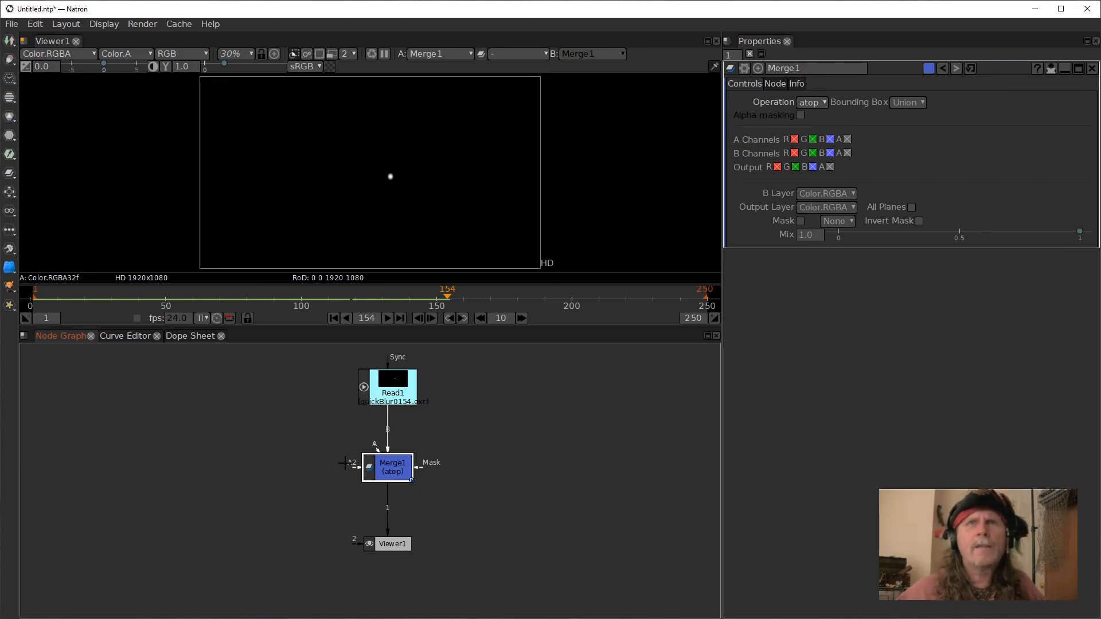
Add a FrameBlend node between the Read node and the Merge.
left_click(378, 383)
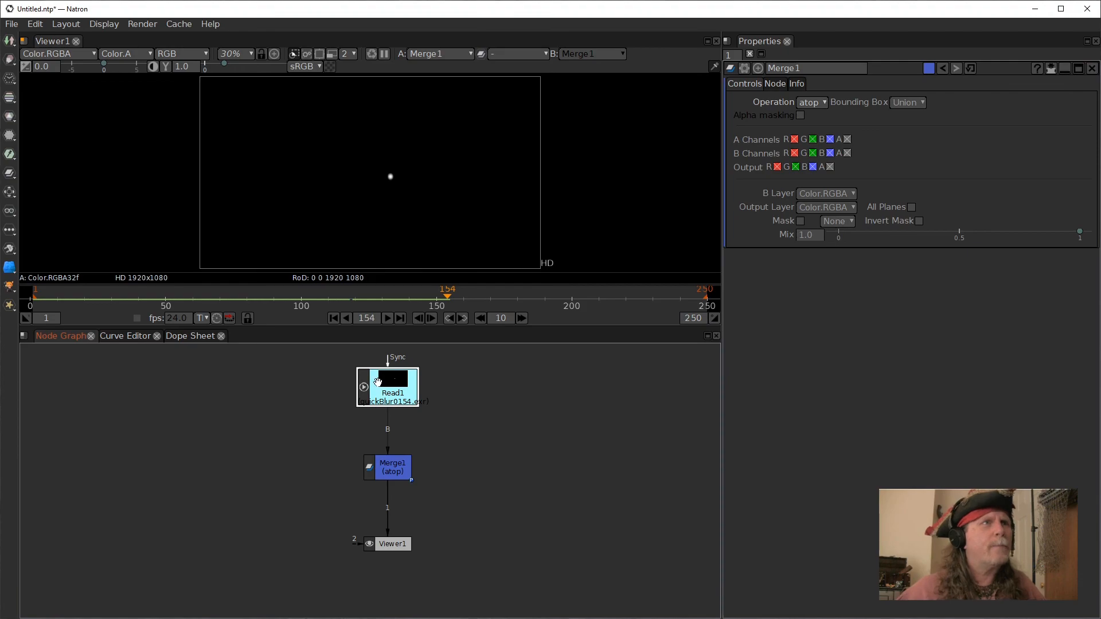
left_click_drag(390, 466, 390, 488)
left_click(407, 395)
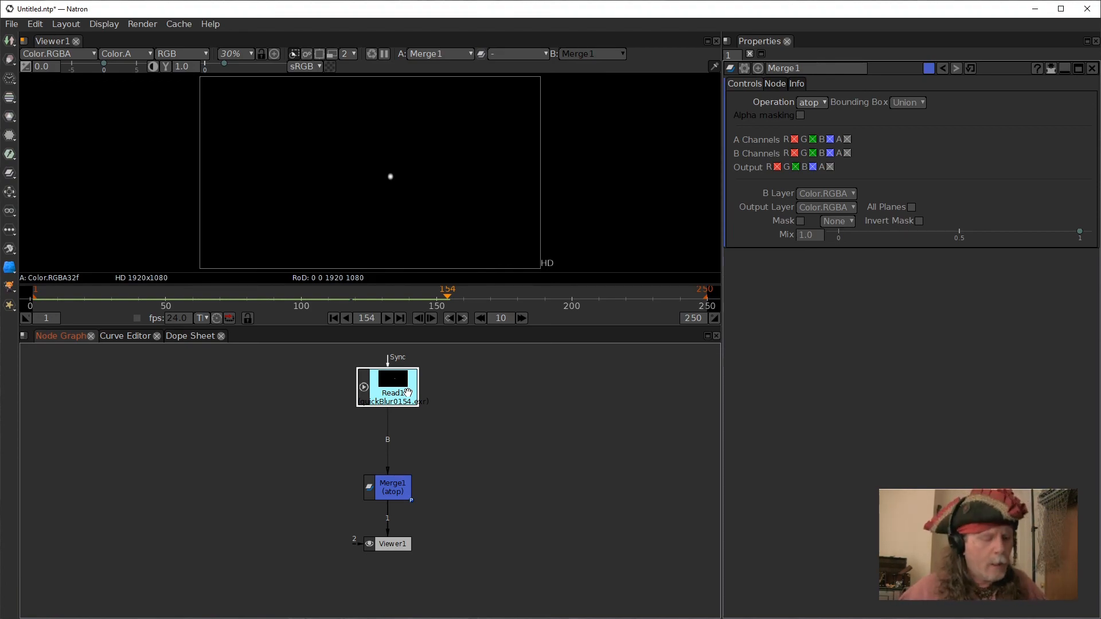
key("Tab")
type("fra")
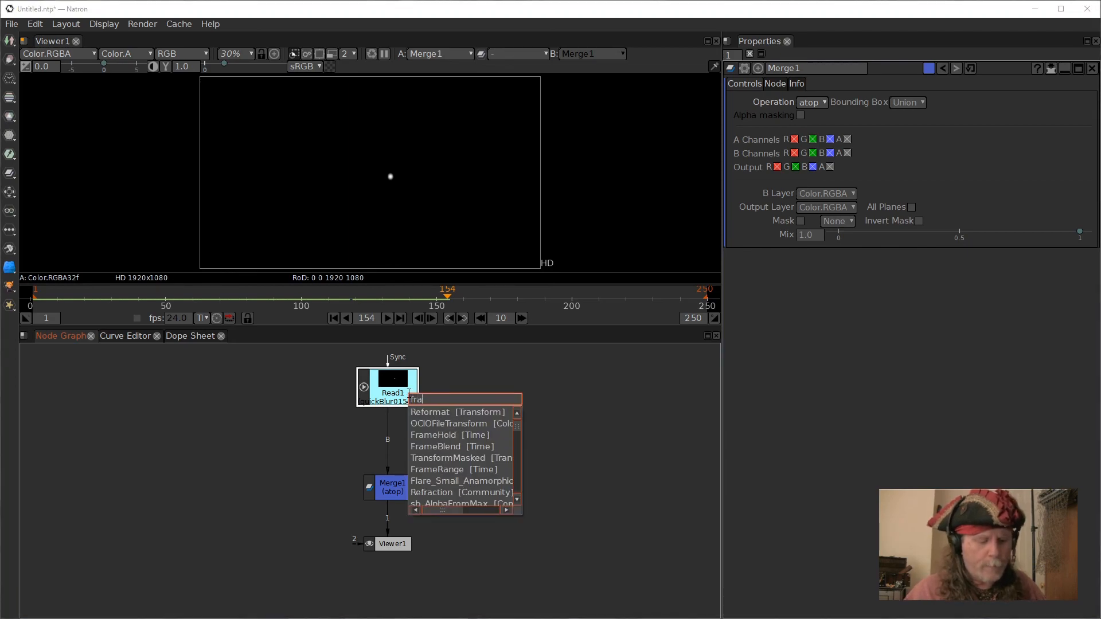
type("meb")
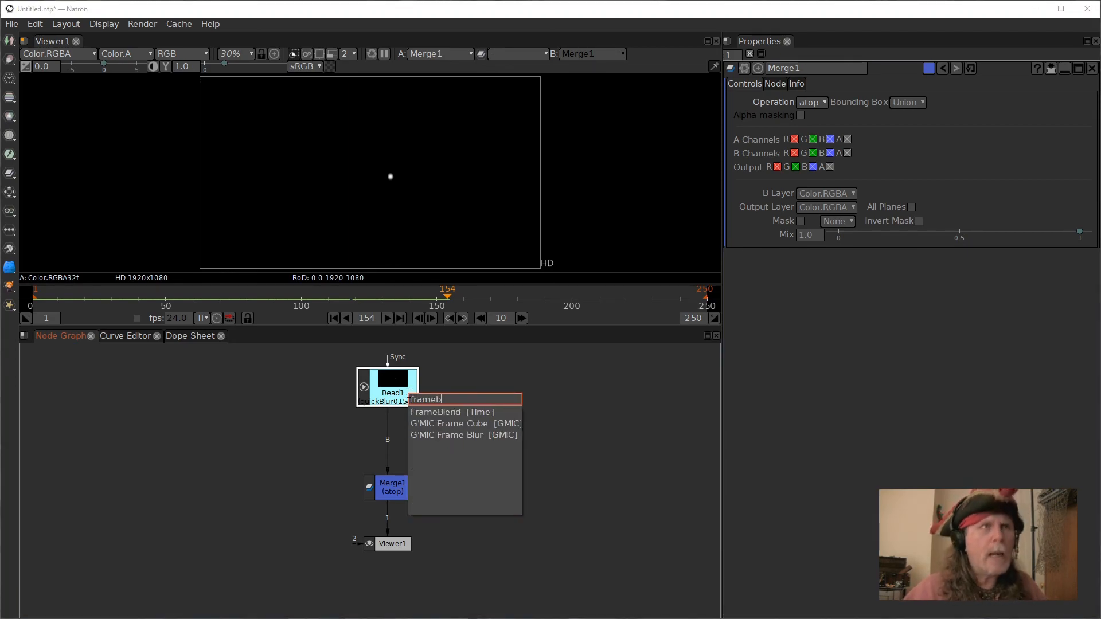
left_click(486, 412)
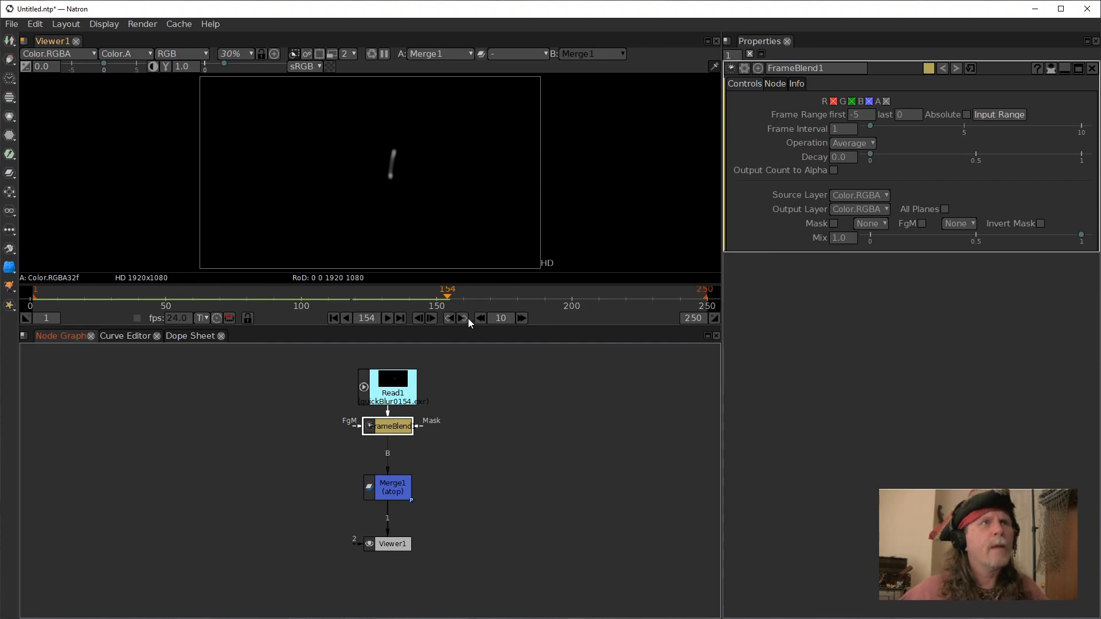
Set the FrameBlend's Frame Range first value to 250.
left_click(390, 317)
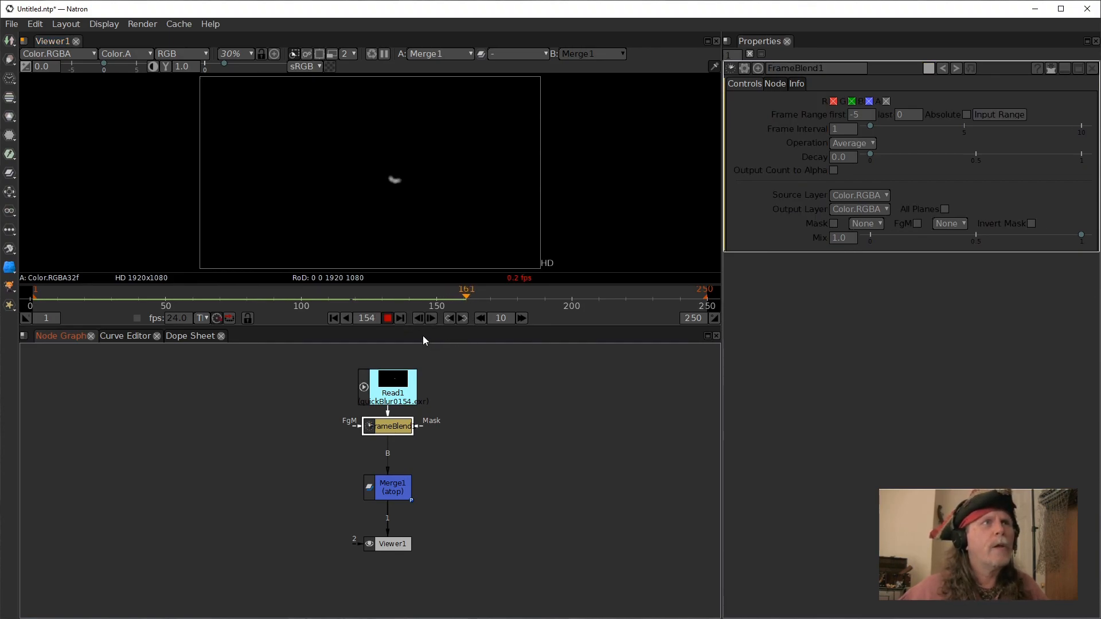
left_click(401, 318)
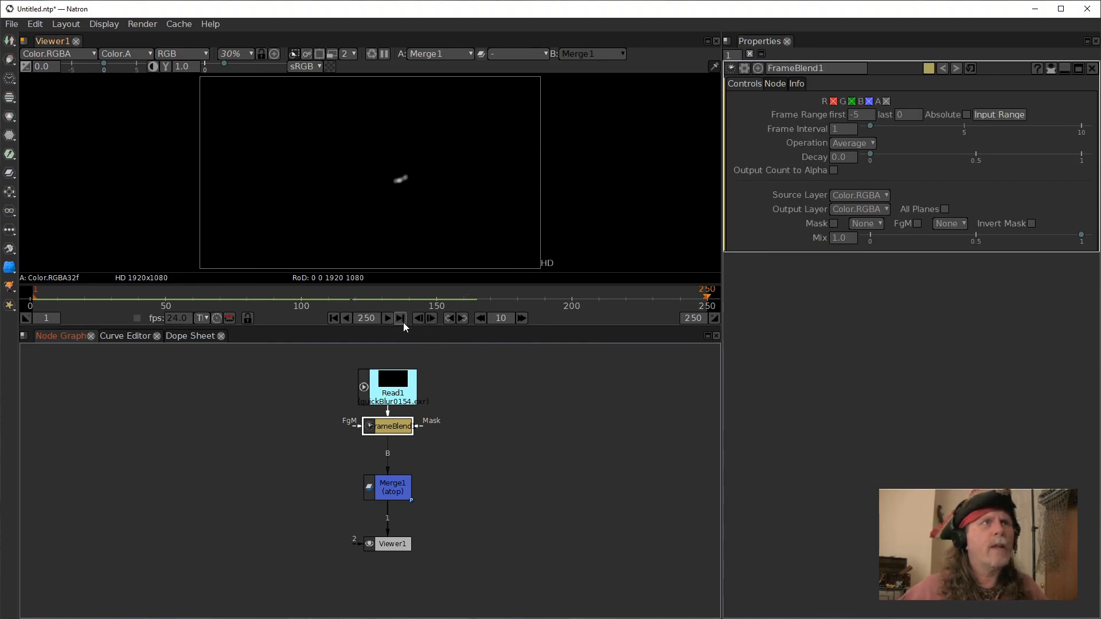
left_click(866, 119)
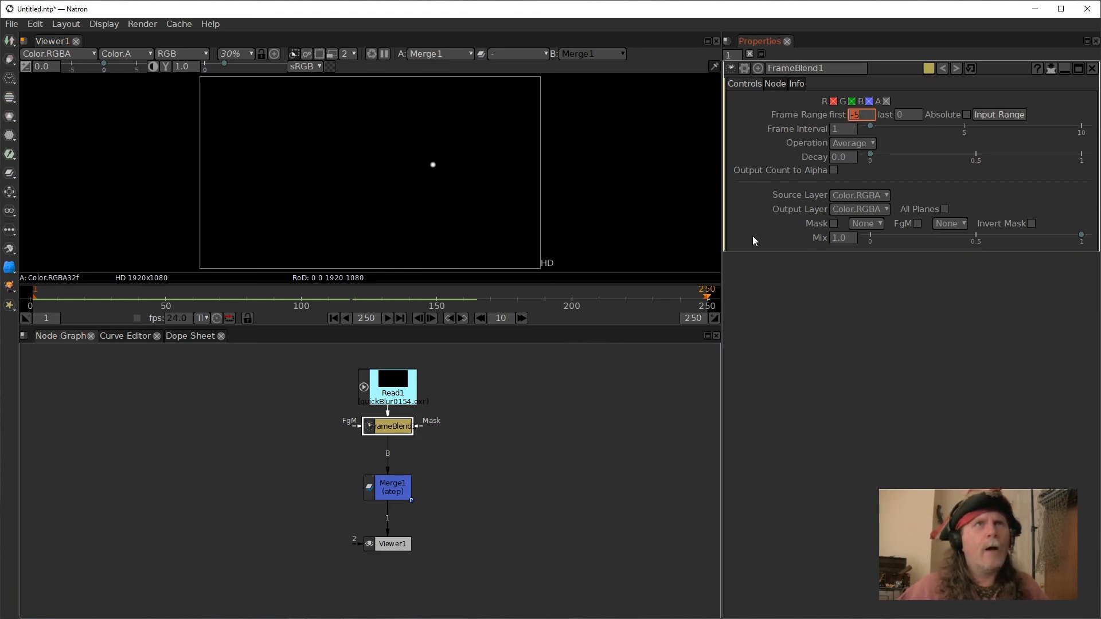
left_click(866, 115)
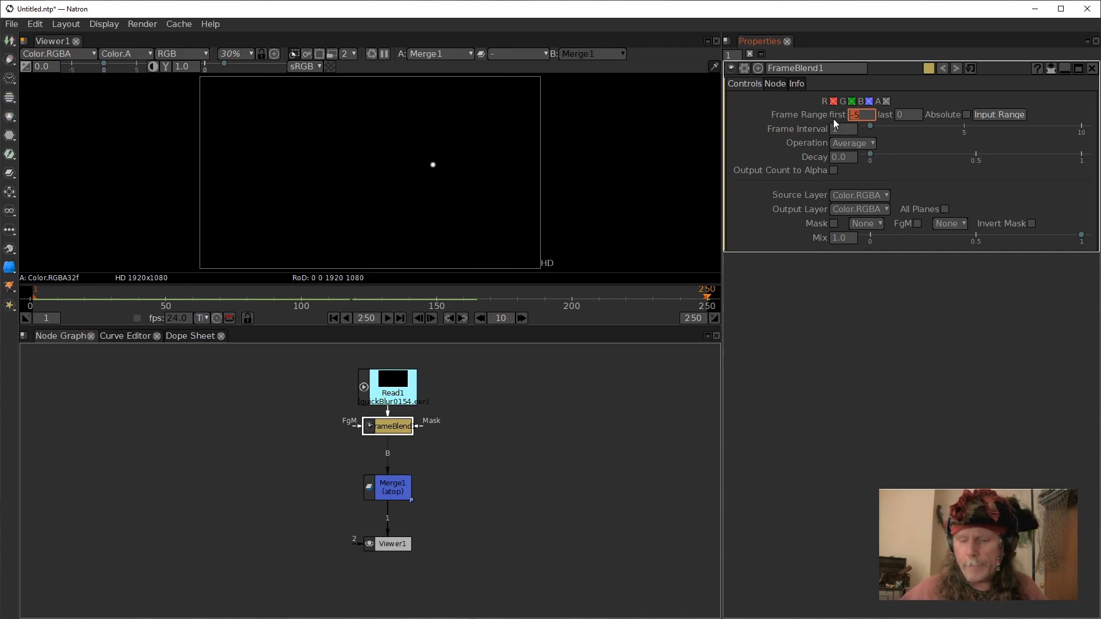
type("250")
key("Return")
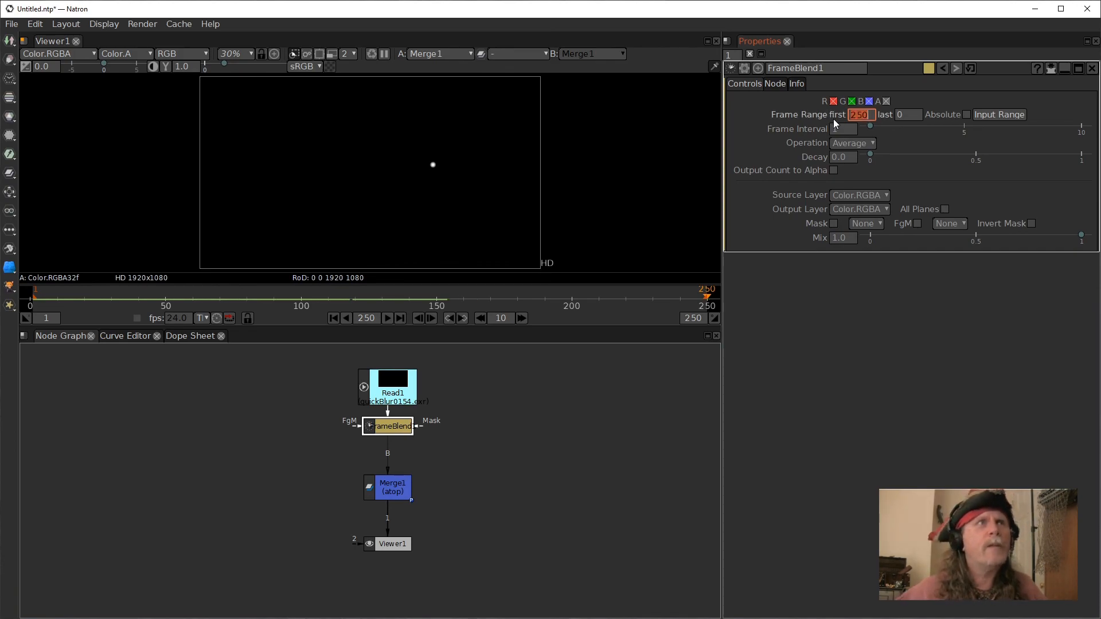
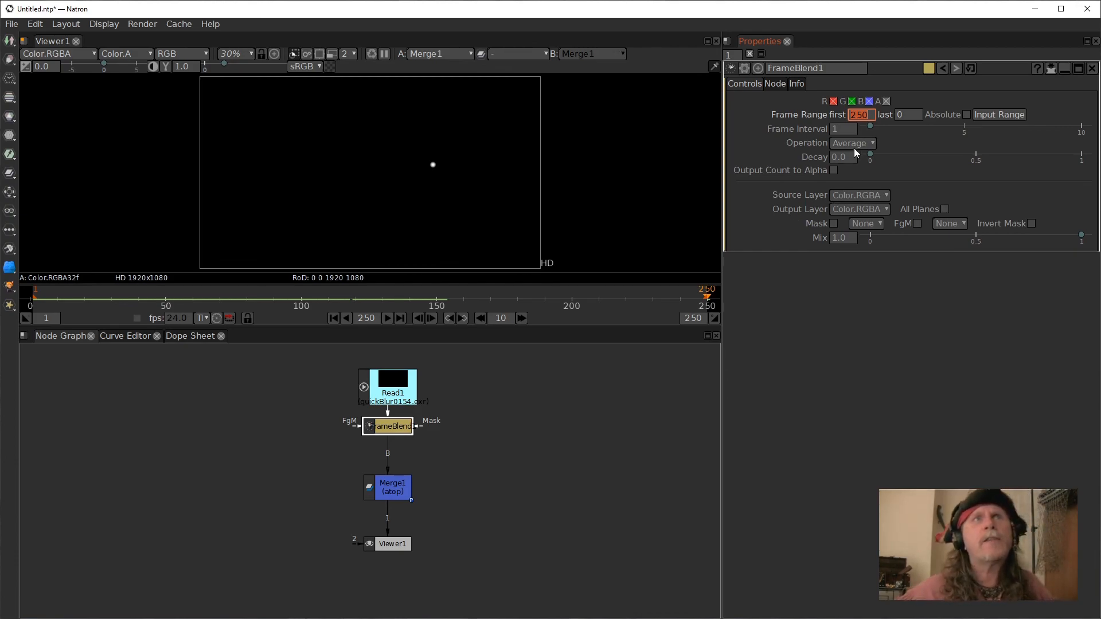
Set an expression of frame*-1 on the FrameBlend's Frame Range first value.
right_click(865, 115)
left_click(853, 357)
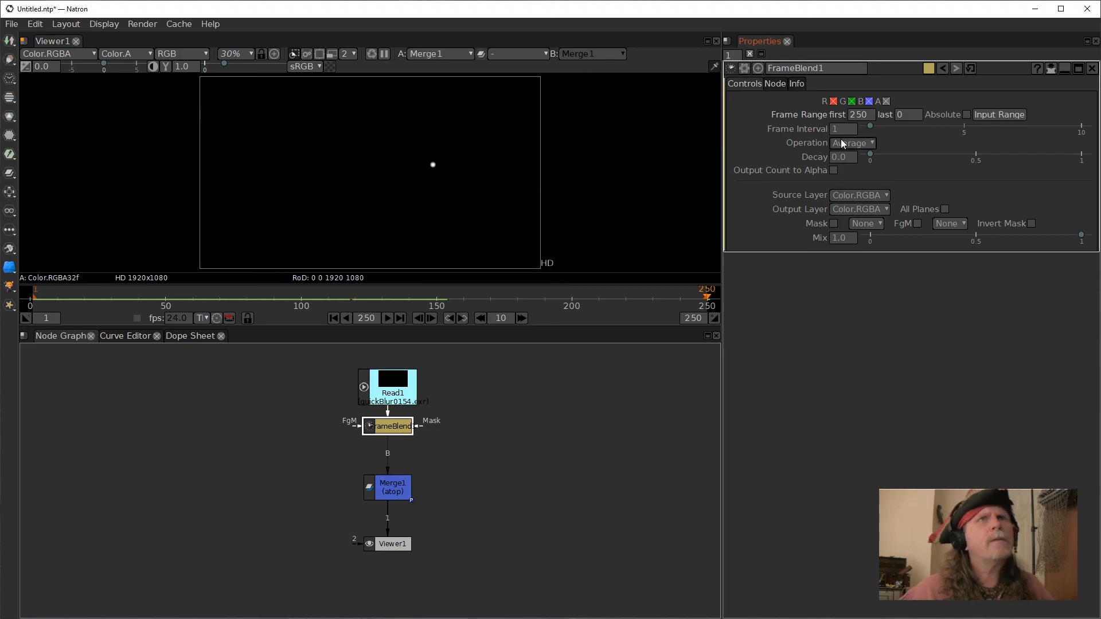
right_click(855, 115)
left_click(854, 115)
right_click(855, 116)
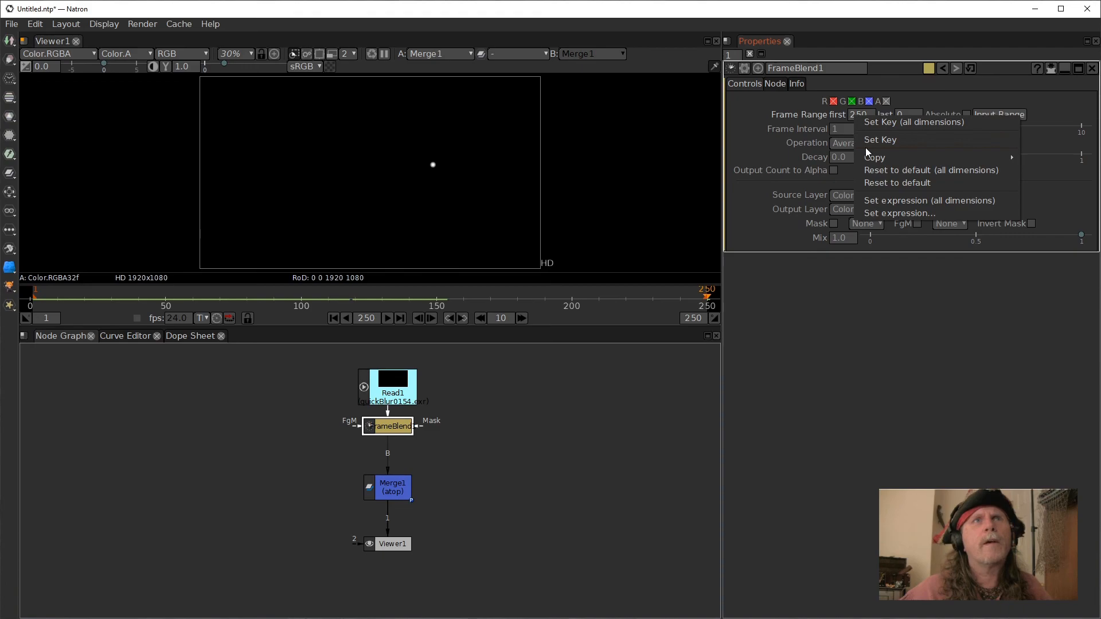
left_click(884, 213)
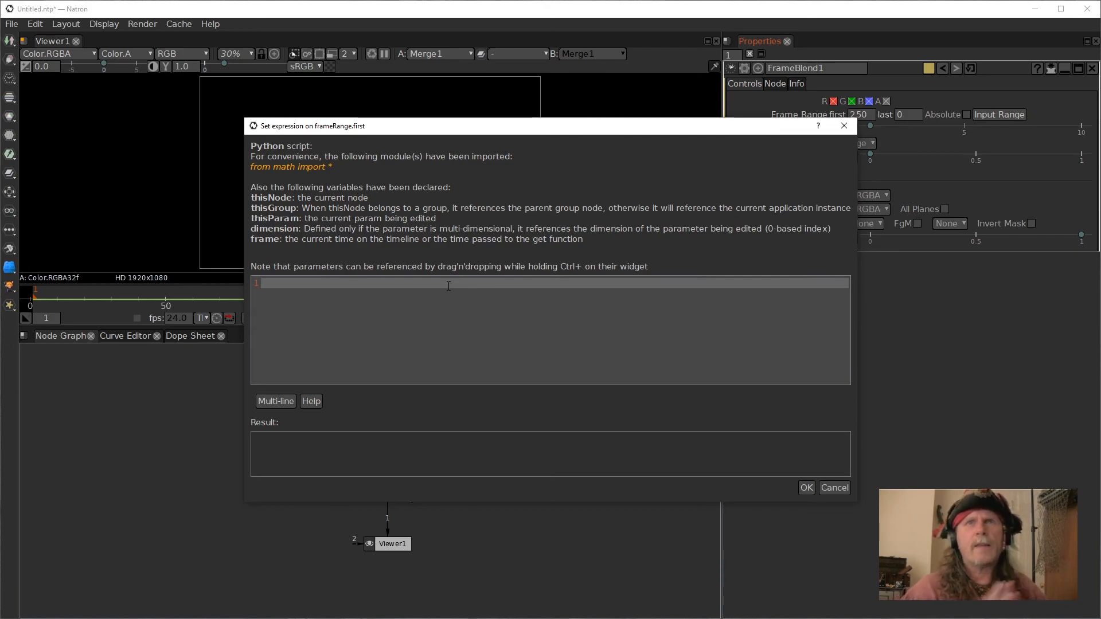
type("frame")
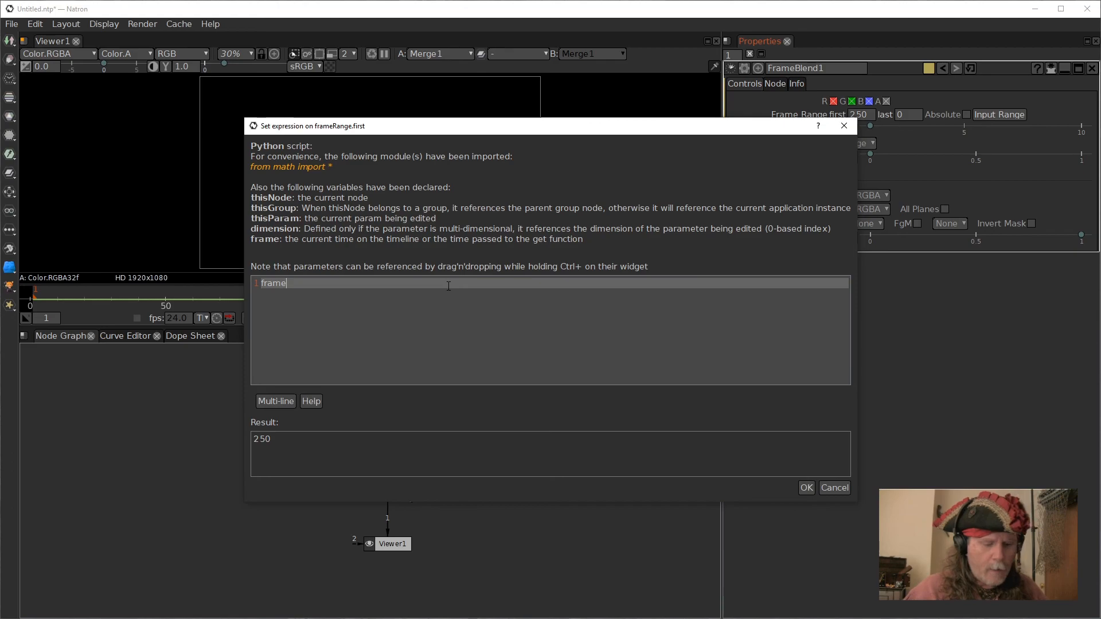
type("*-1")
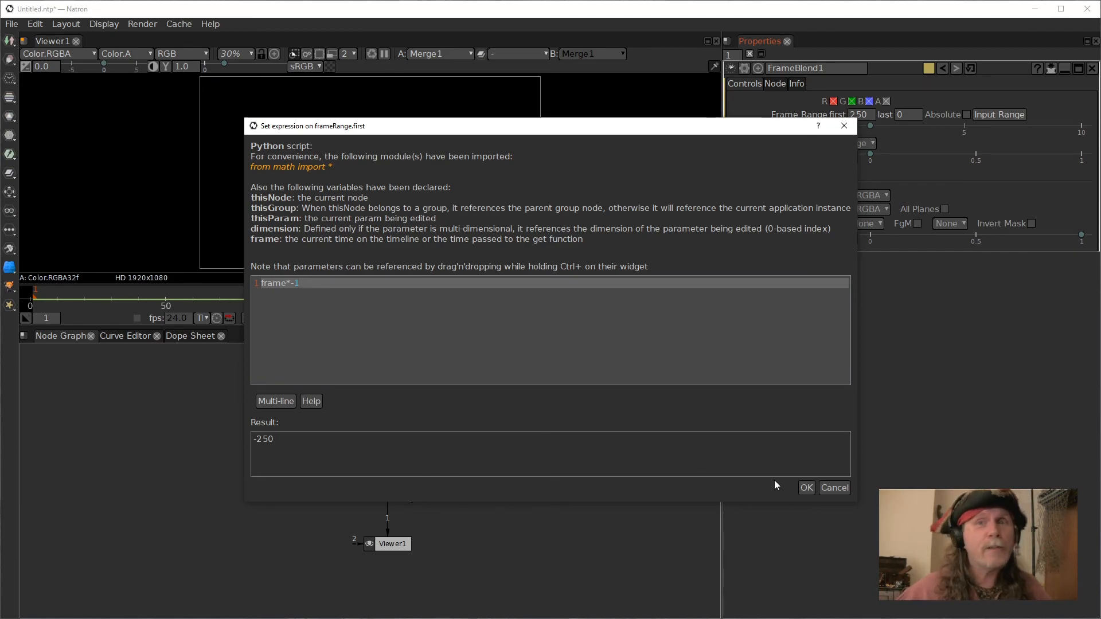
left_click(808, 489)
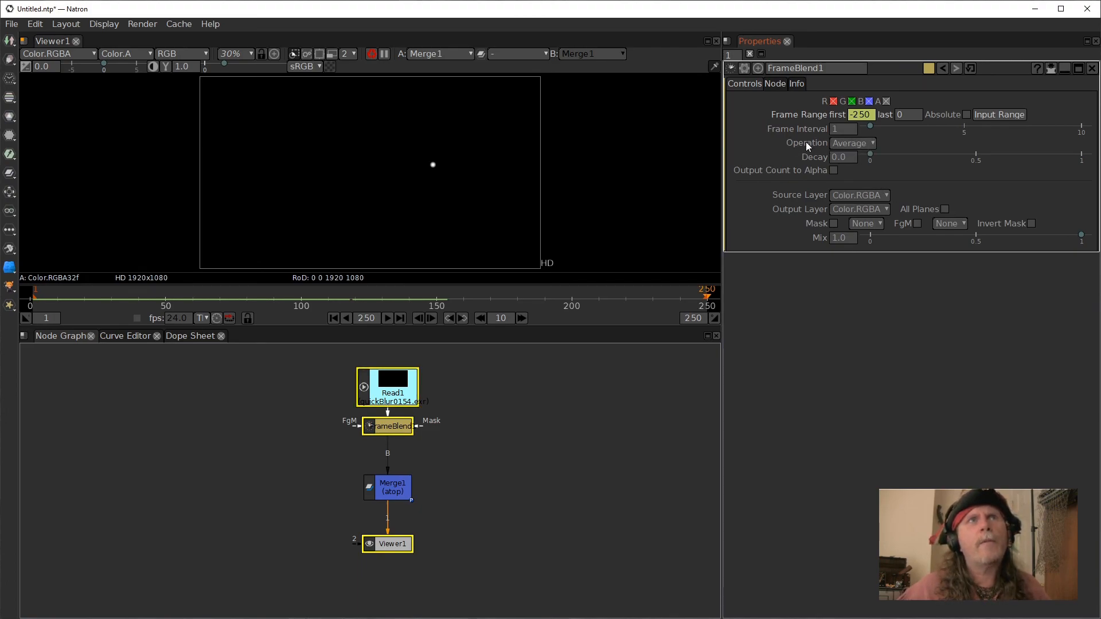
Switch the FrameBlend operation to Max, then change it to Sum.
left_click(868, 145)
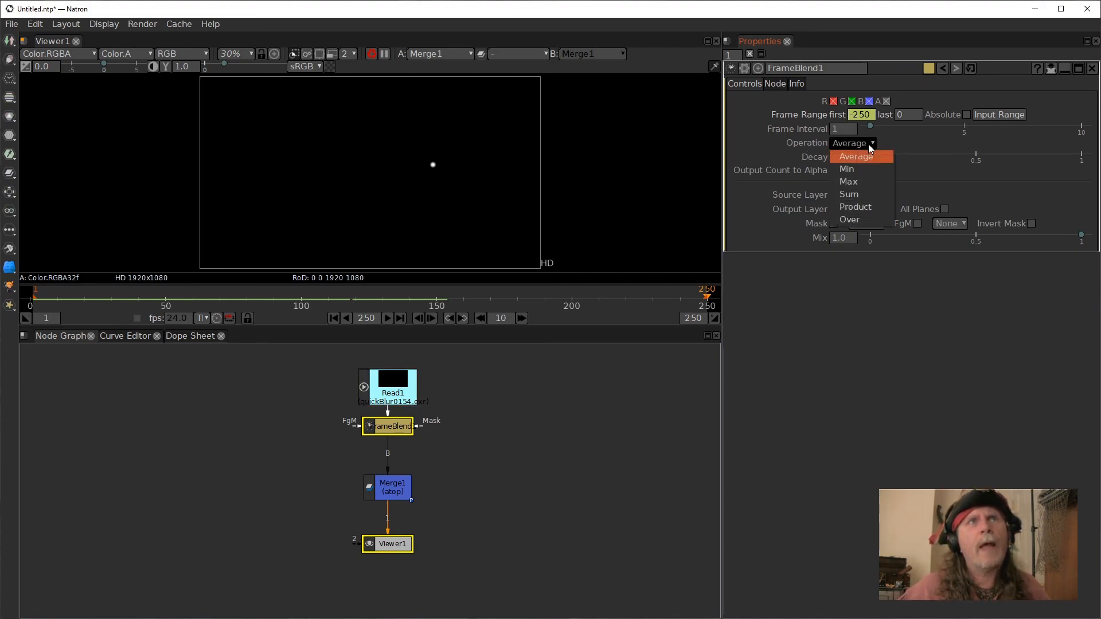
left_click(859, 187)
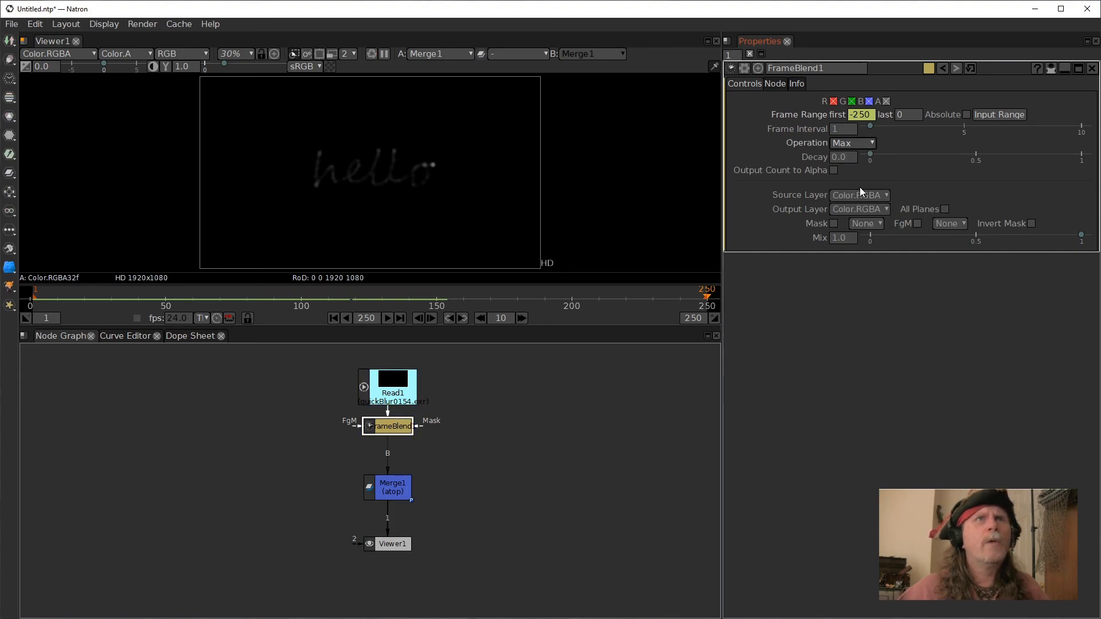
left_click(862, 143)
left_click(859, 193)
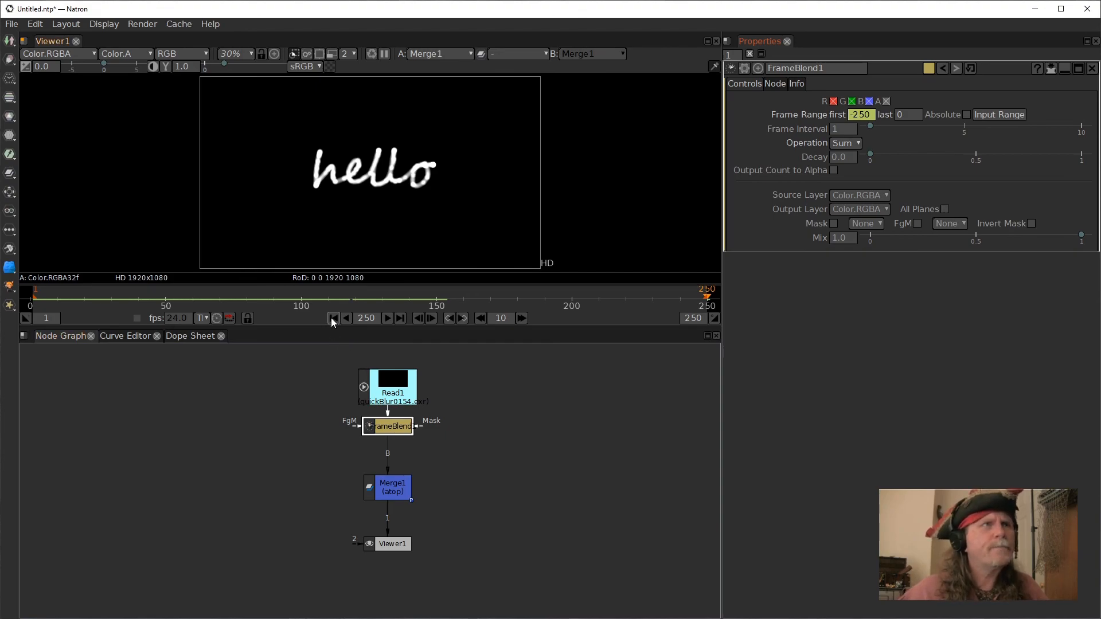
Move the Viewer aside and create a SeNoise node above it.
mouse_move(390, 494)
left_mouse_down()
mouse_move(390, 480)
mouse_move(390, 493)
left_mouse_up()
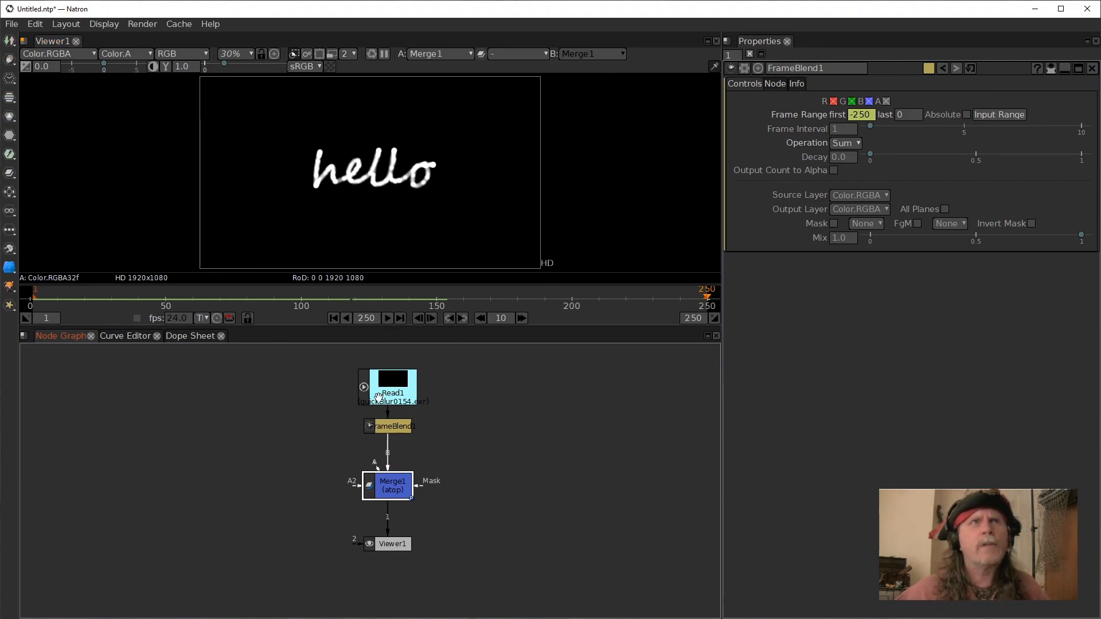
left_click(400, 490)
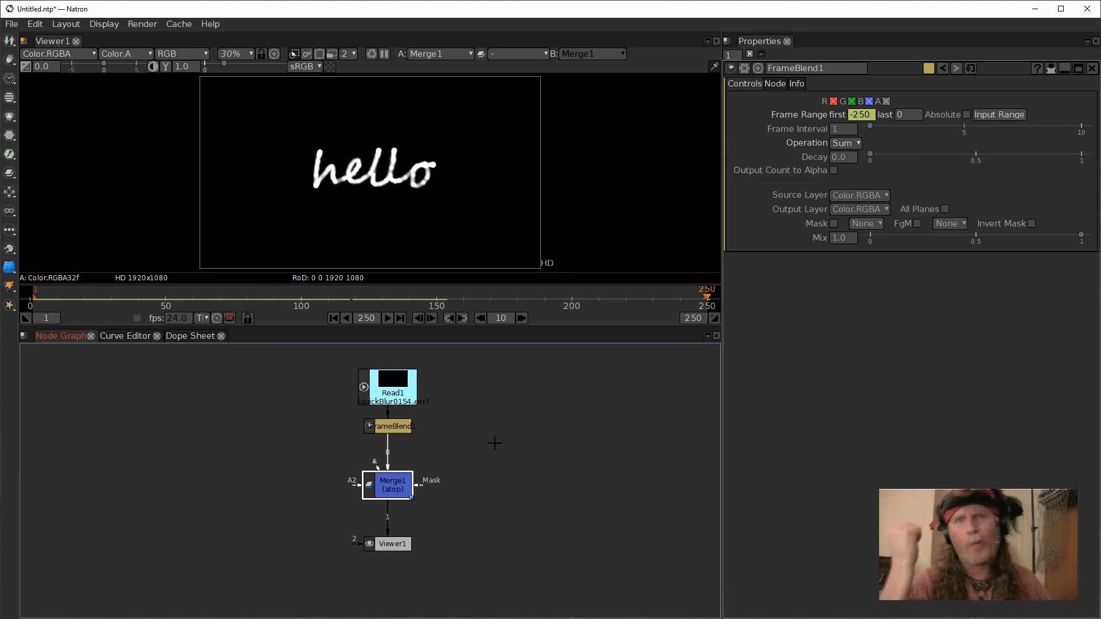
left_click_drag(396, 540, 287, 480)
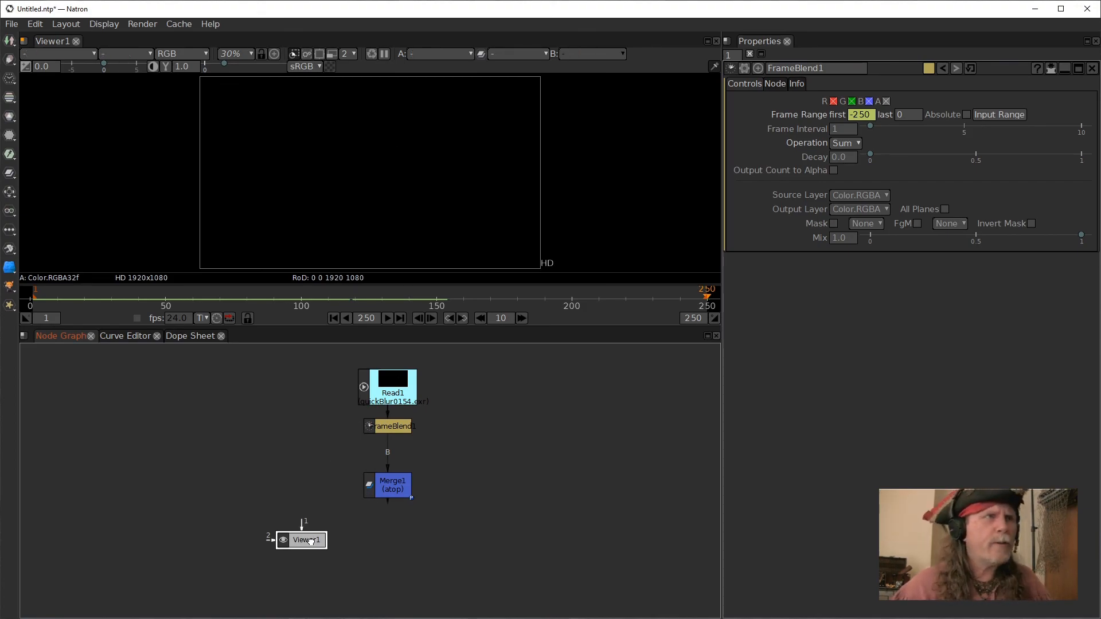
key("Tab")
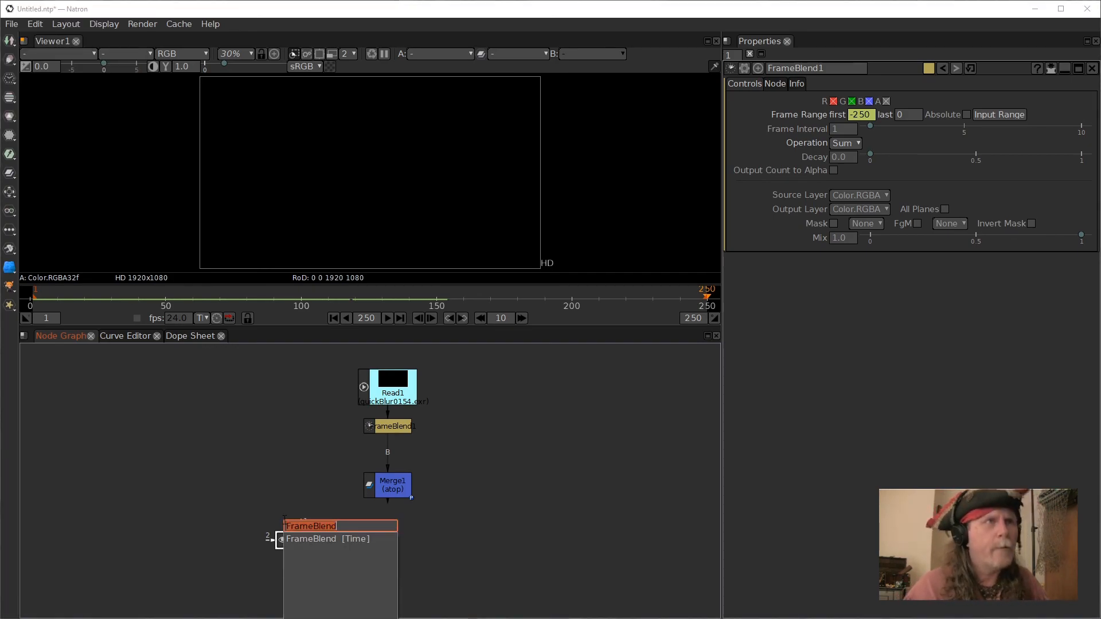
type("se")
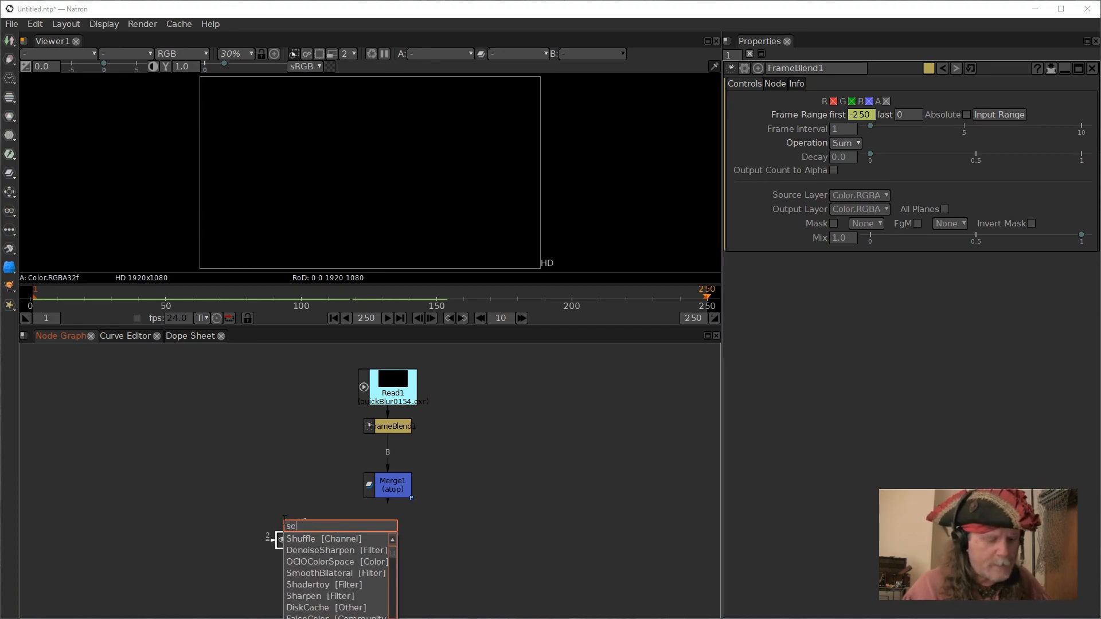
type("noi")
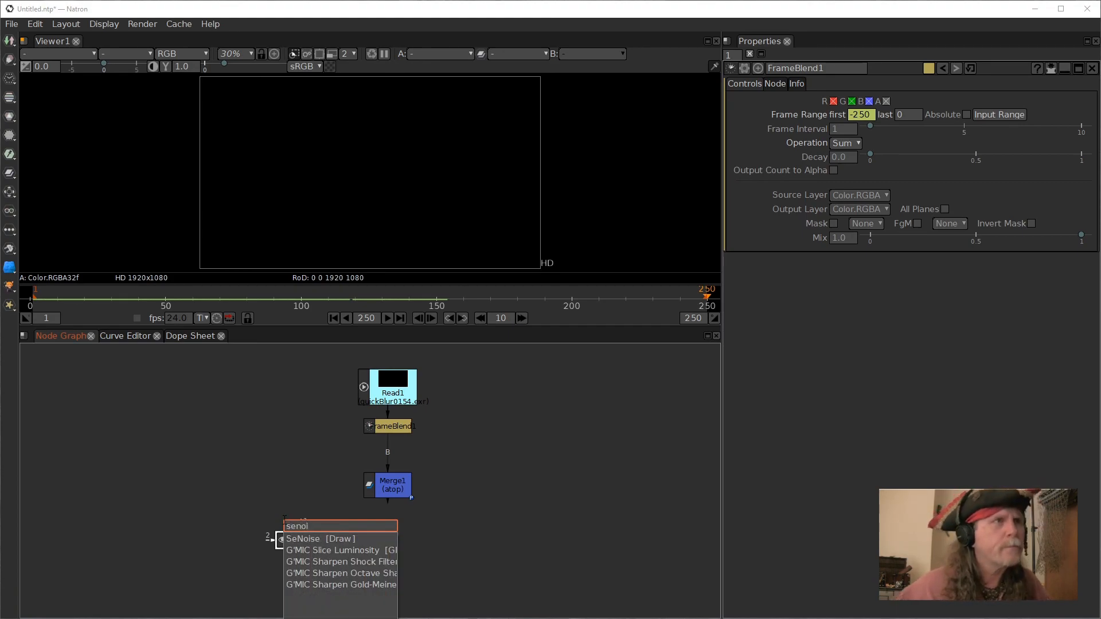
left_click(317, 539)
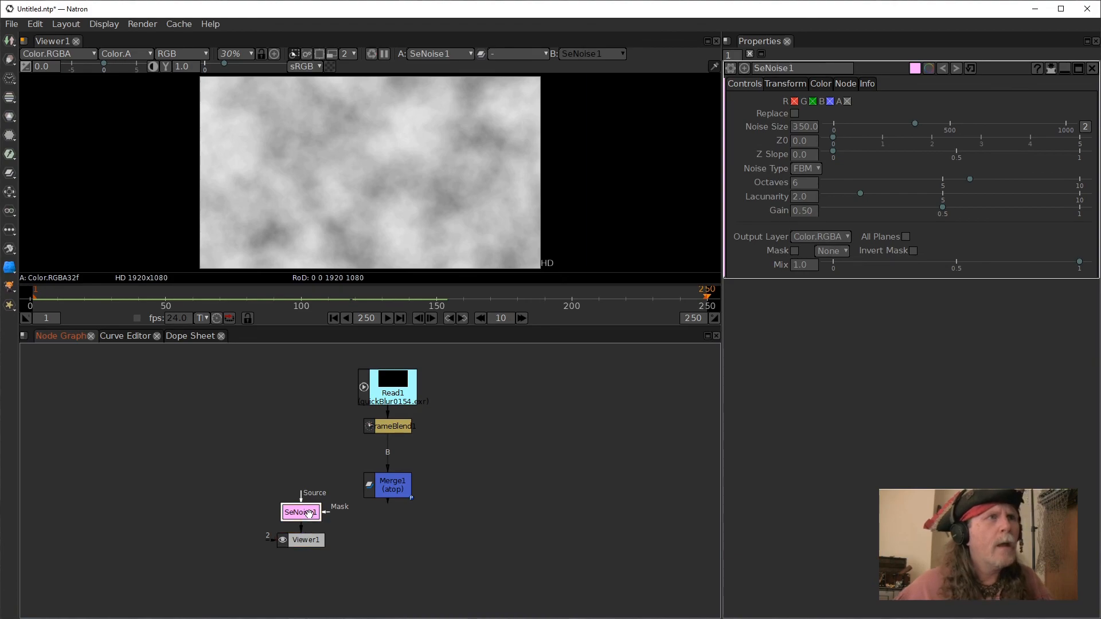
left_click_drag(309, 513, 309, 443)
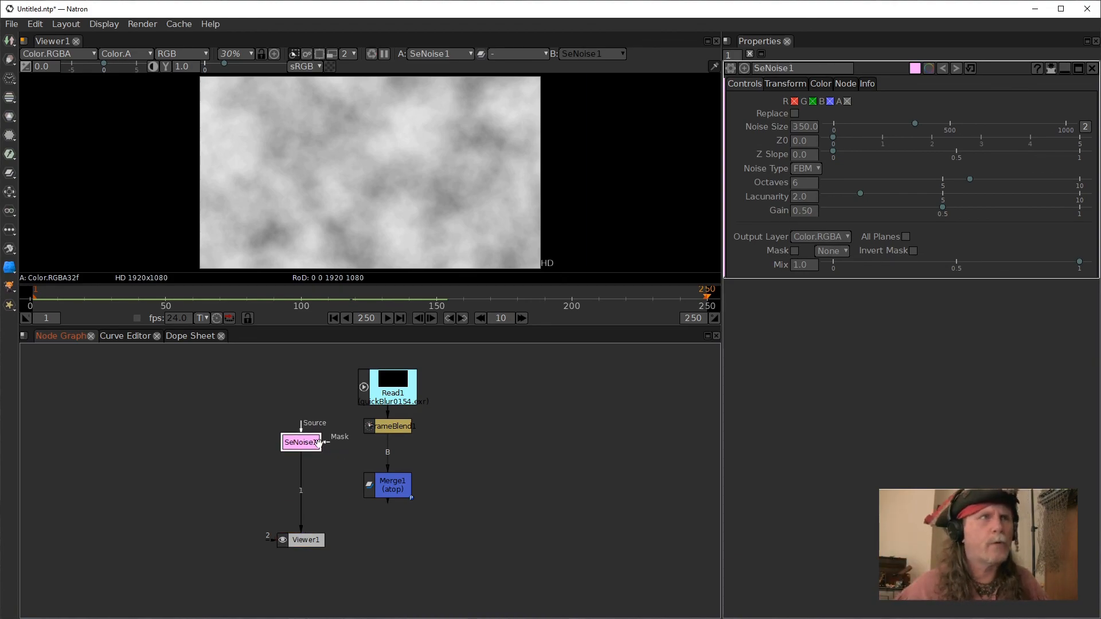
Connect the Viewer back to the Merge output and move the SeNoise node up to the left.
left_click(400, 492)
key("1")
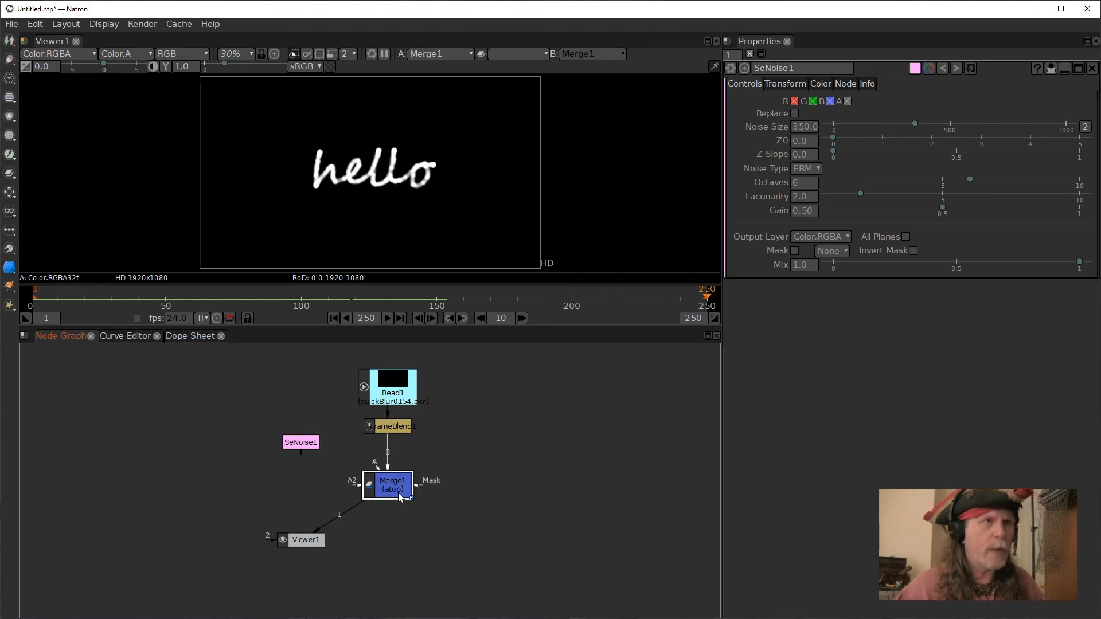
left_click_drag(320, 538, 380, 547)
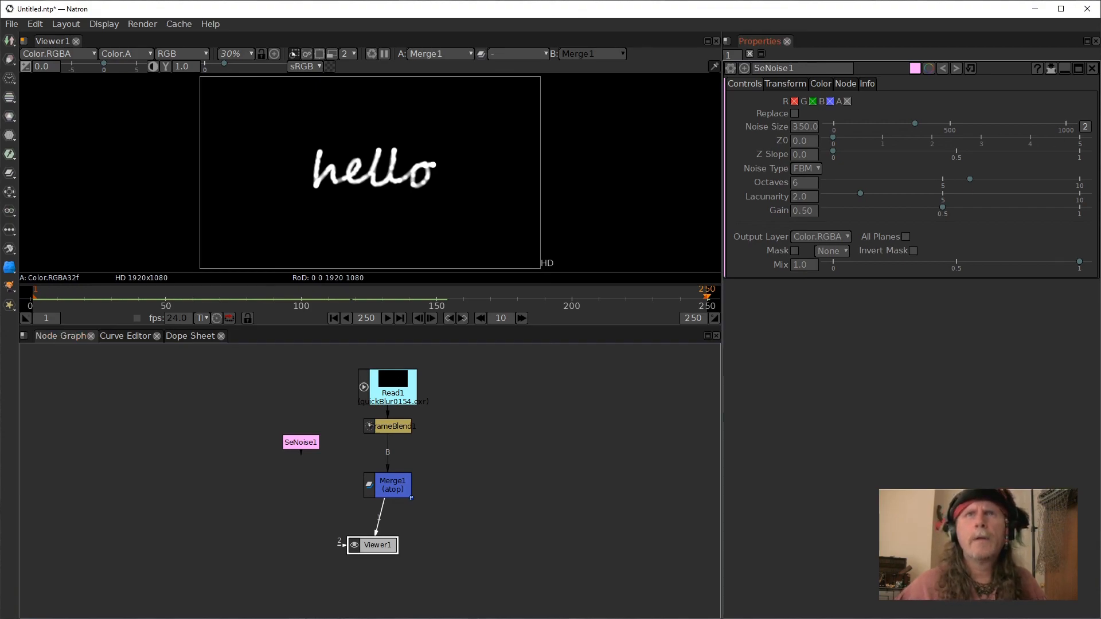
left_click_drag(316, 443, 302, 402)
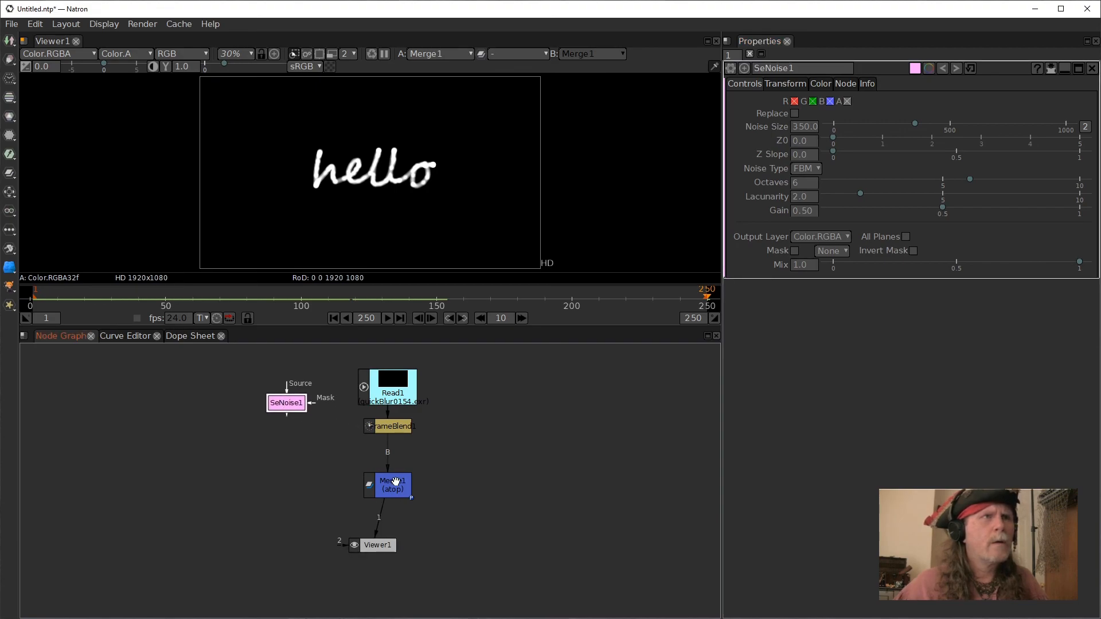
Add a Solid node and connect it to the Merge's A input.
left_click(390, 482)
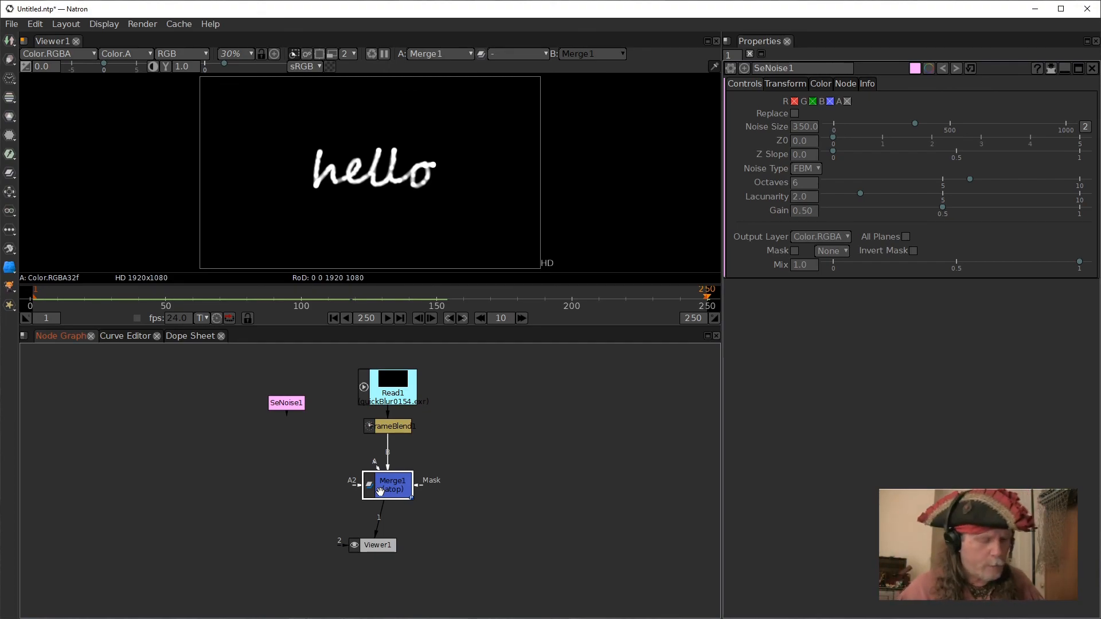
key("Tab")
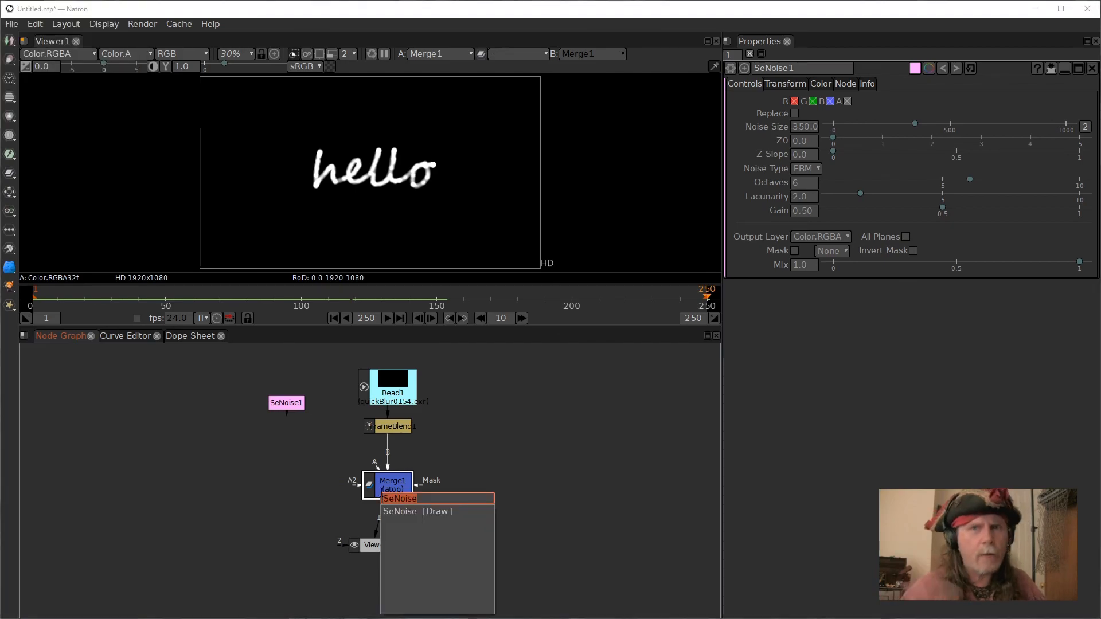
type("so")
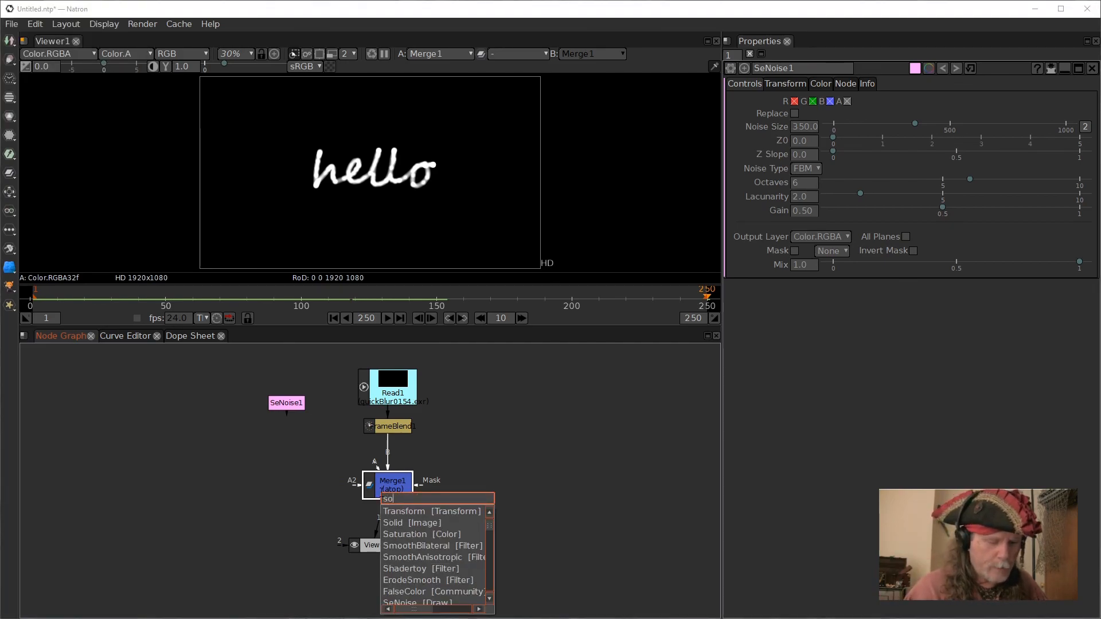
type("l")
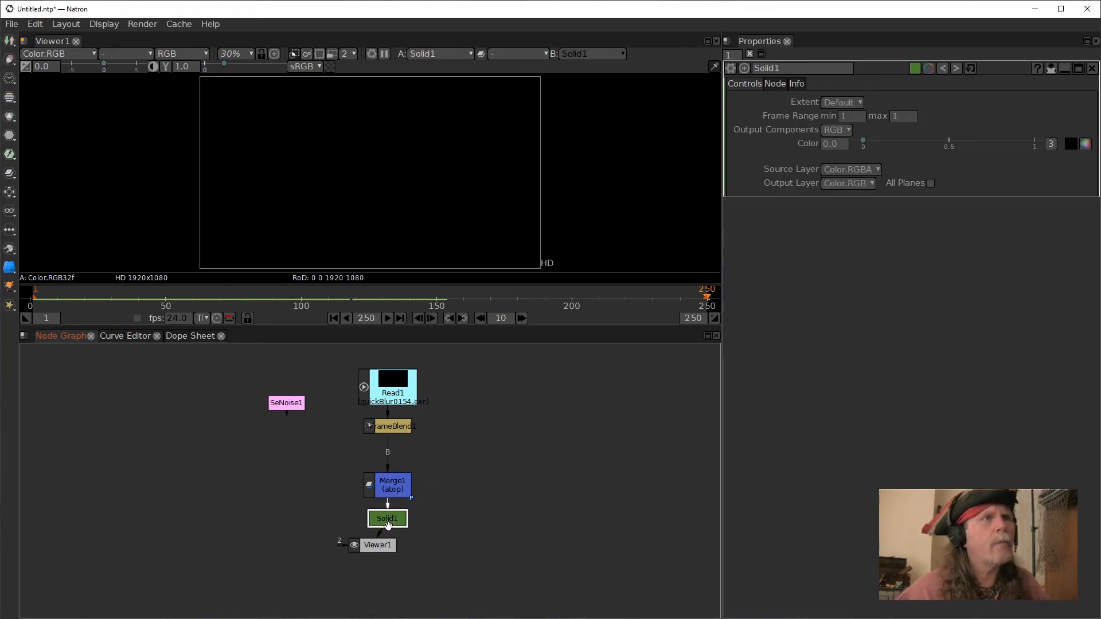
left_click_drag(388, 519, 276, 495)
left_click(366, 515)
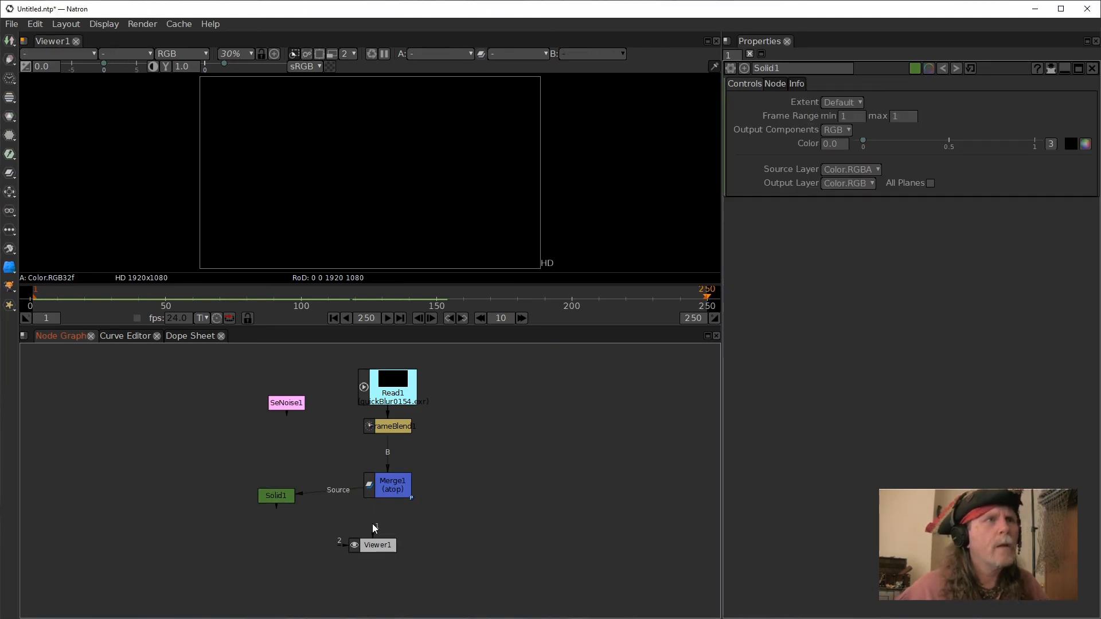
left_click_drag(387, 487, 277, 482)
left_click(379, 479)
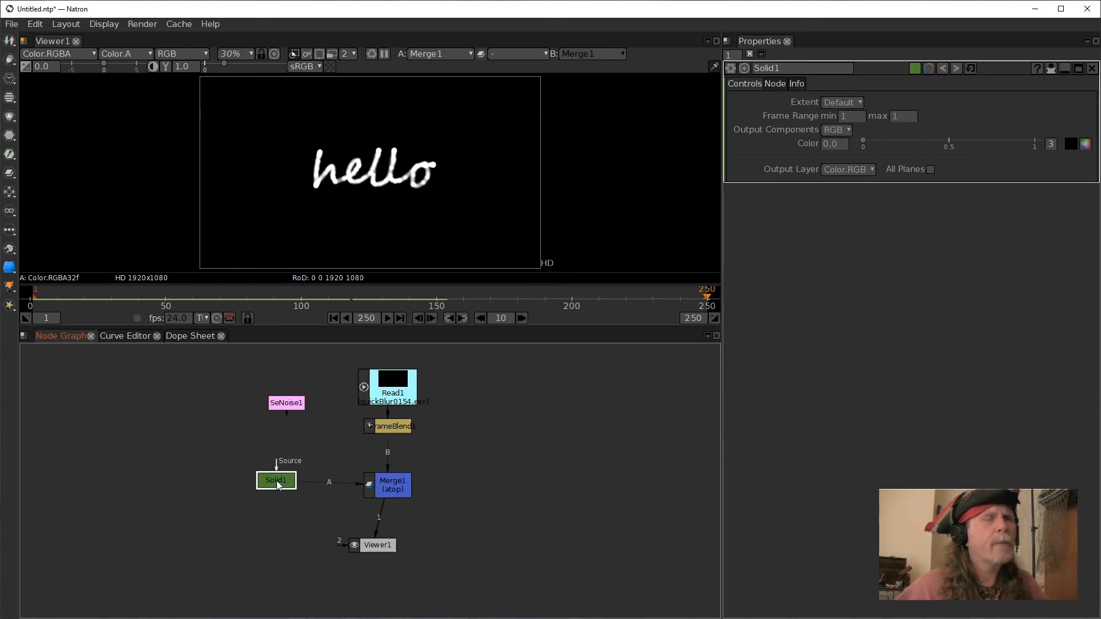
Set the Solid's color red value to 10.
left_click(1052, 143)
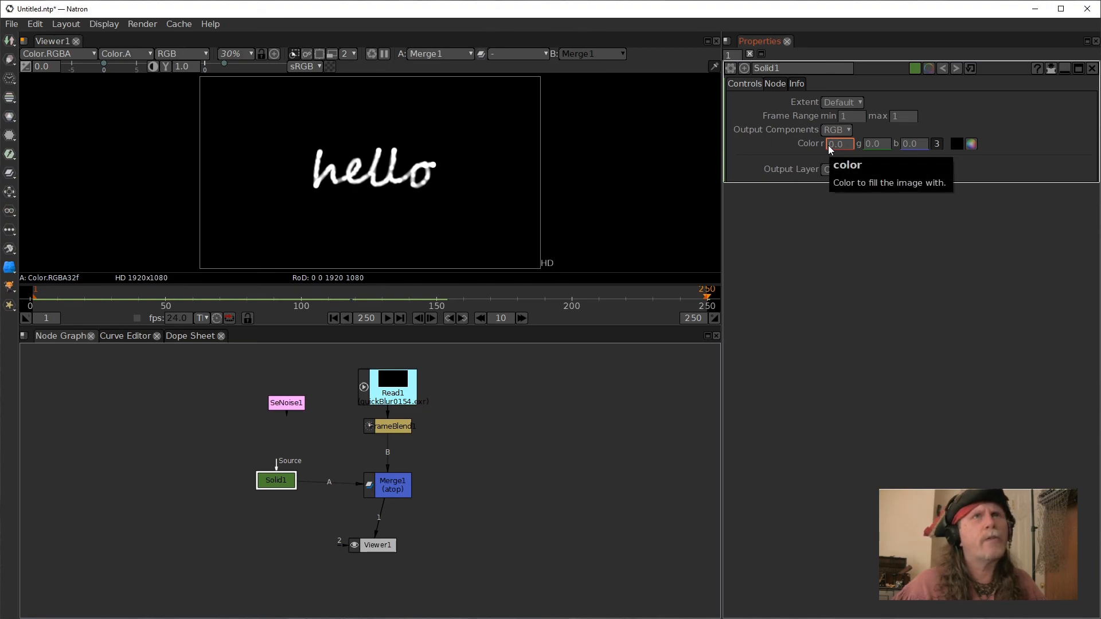
scroll(828, 143, "up", 1)
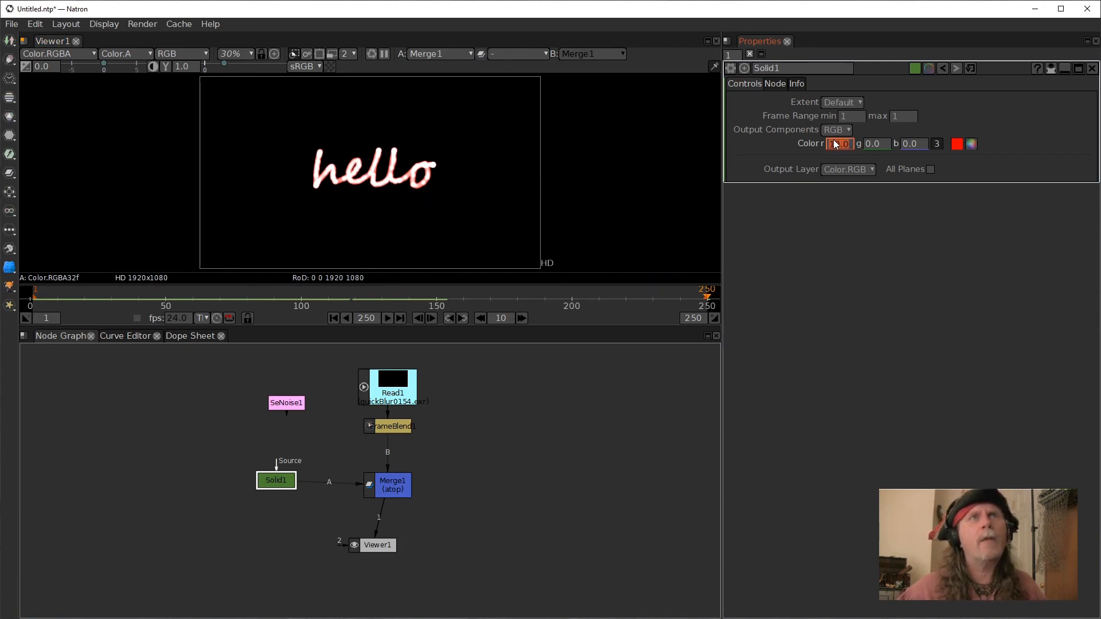
type("00")
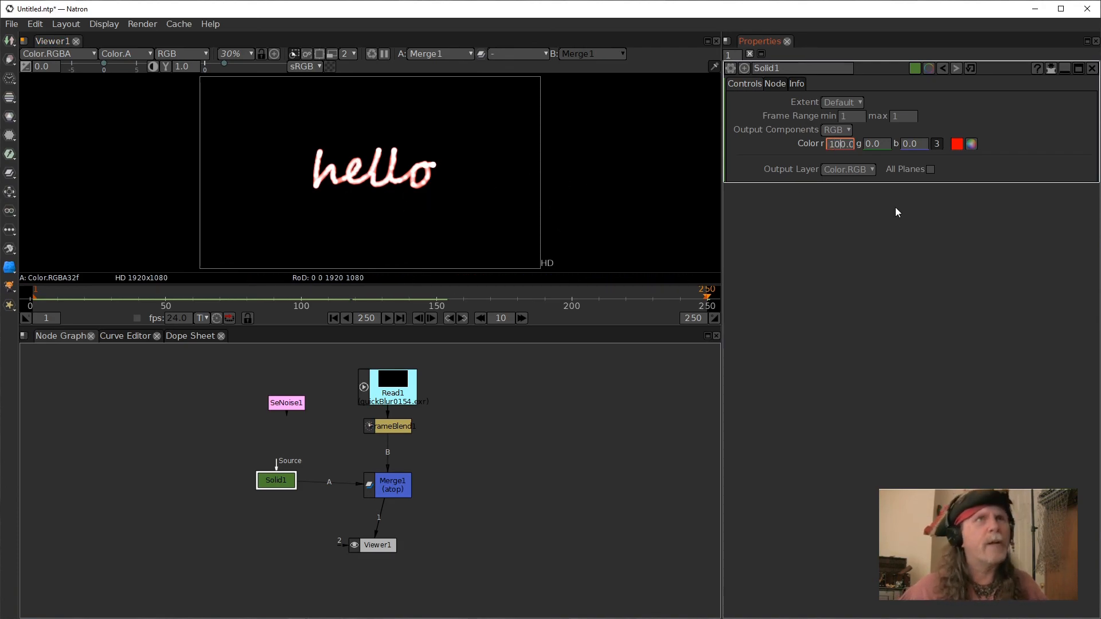
key("Return")
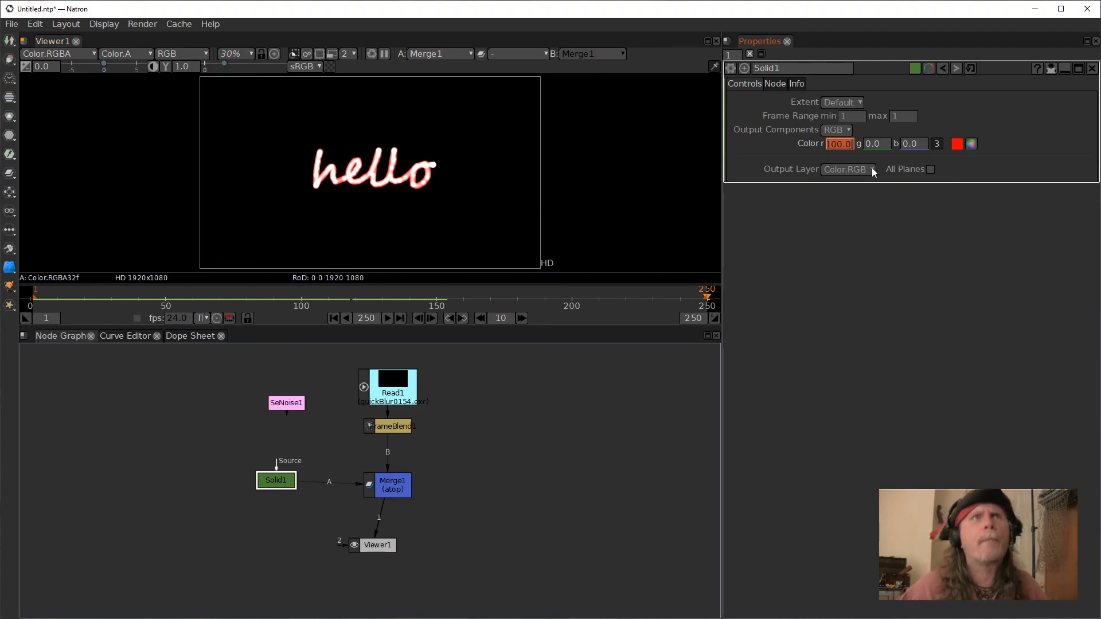
double_click(836, 148)
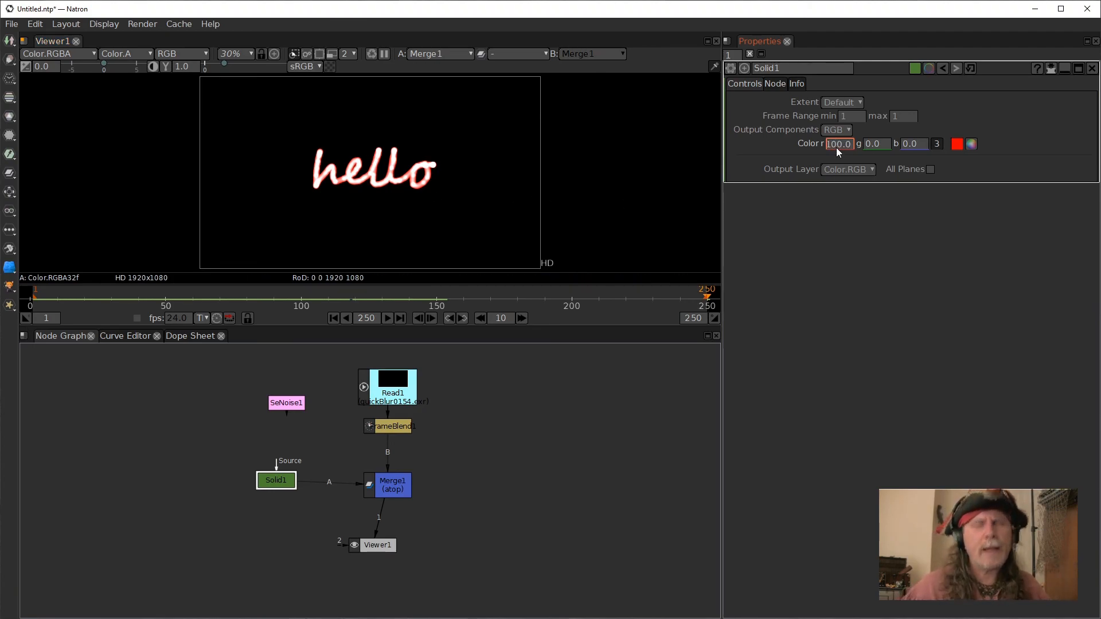
type("10")
key("Return")
left_click(537, 404)
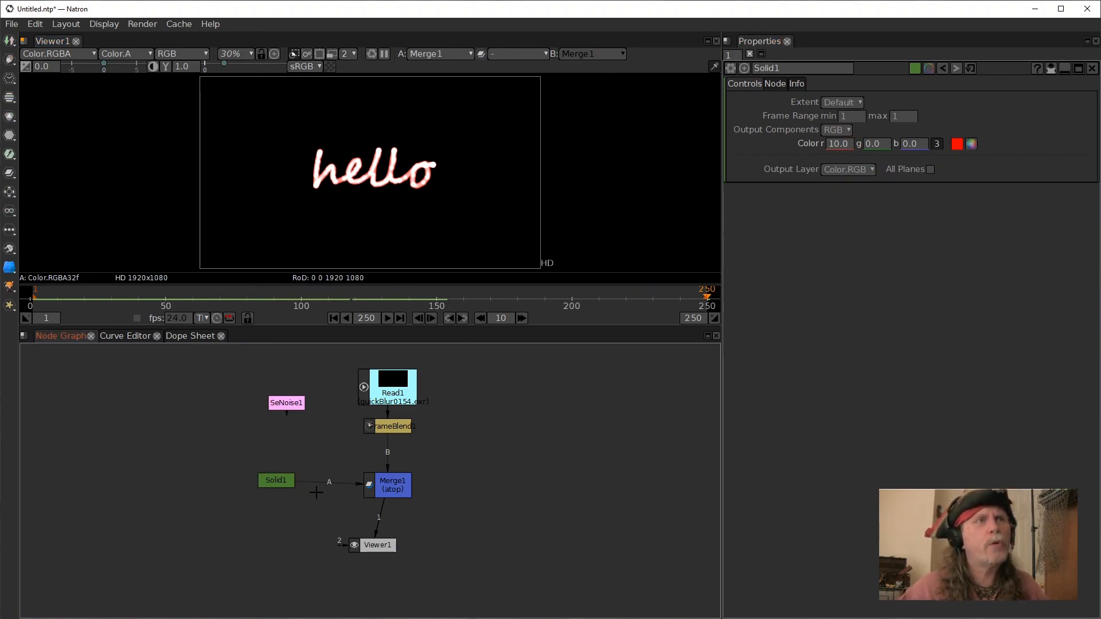
Reposition the Viewer and Merge nodes in the node graph.
left_click_drag(387, 551, 398, 558)
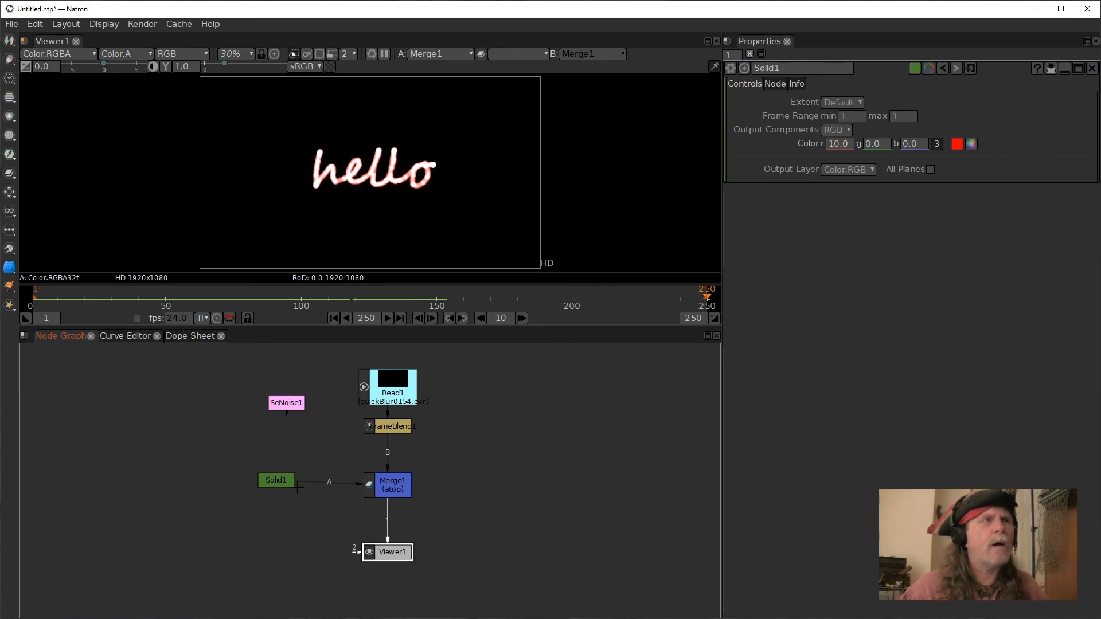
left_click(283, 480)
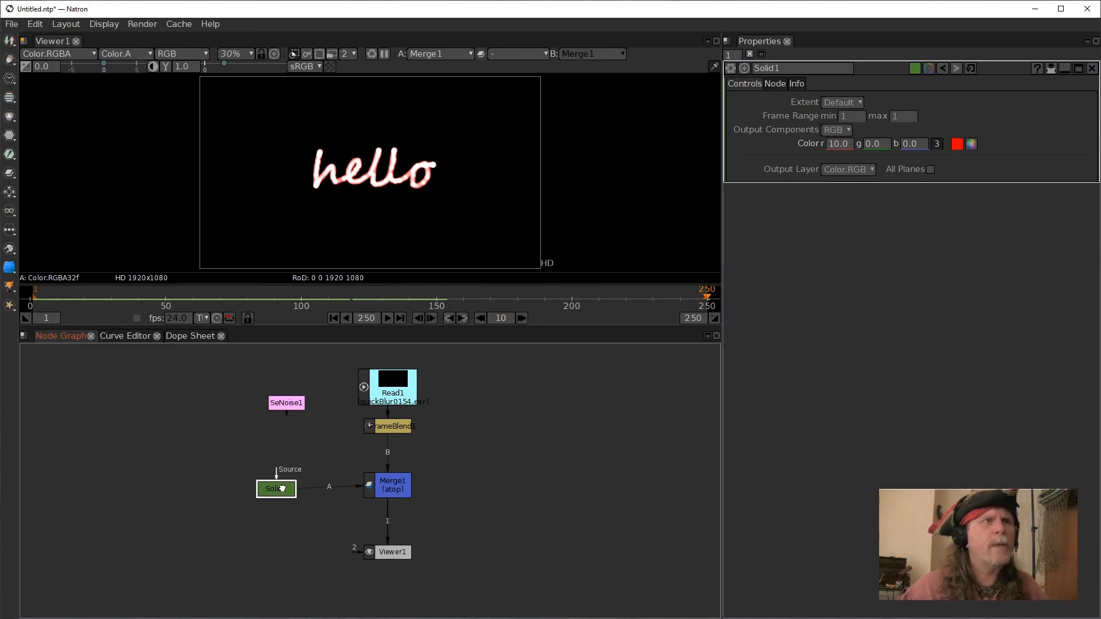
left_click_drag(398, 487, 398, 471)
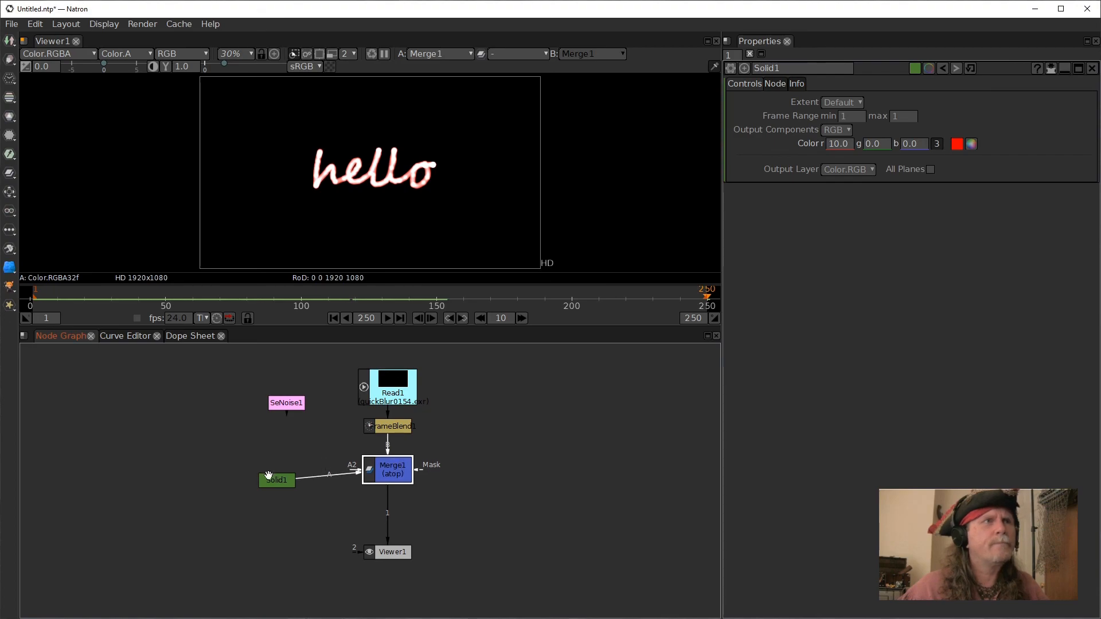
Nudge the Solid node and insert an IDistort node below the Merge node.
left_click_drag(270, 478, 269, 468)
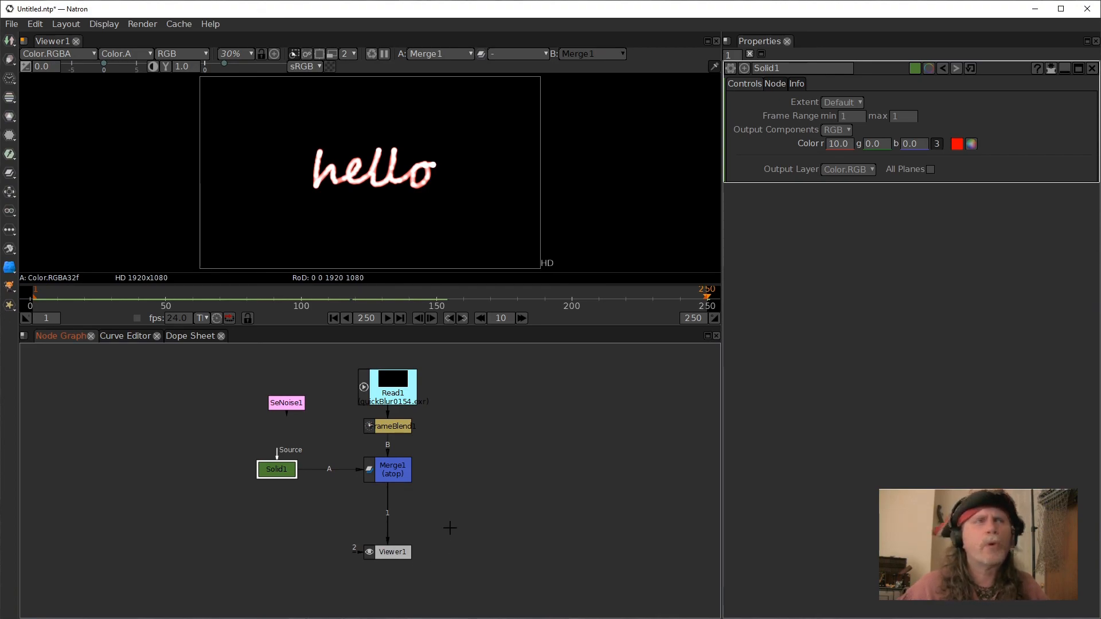
left_click(392, 469)
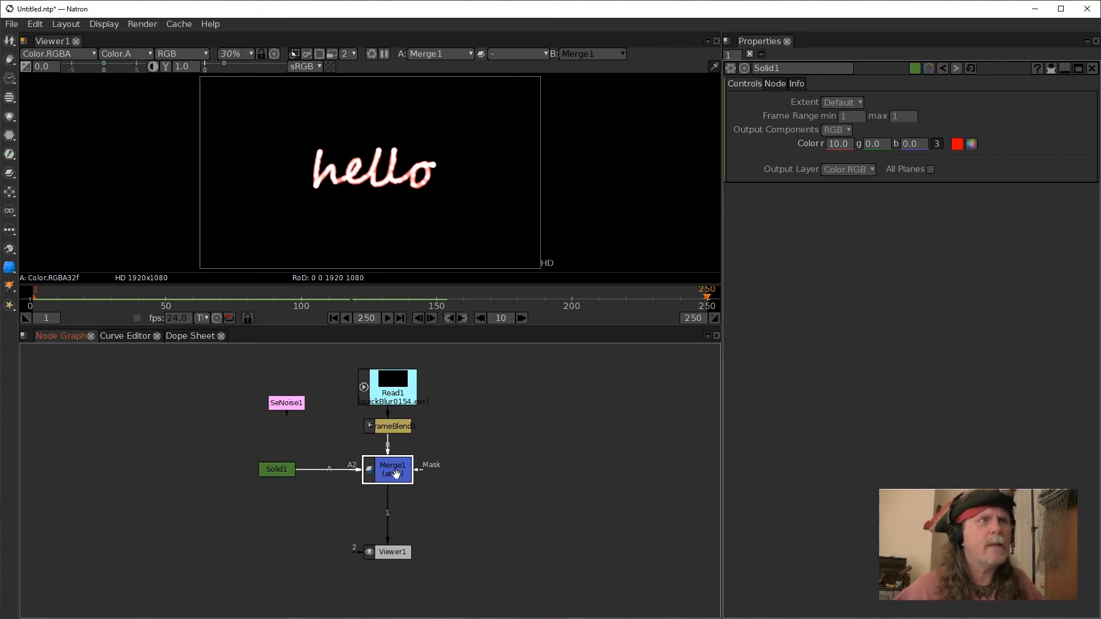
key("Tab")
type("ud")
key("BackSpace")
key("BackSpace")
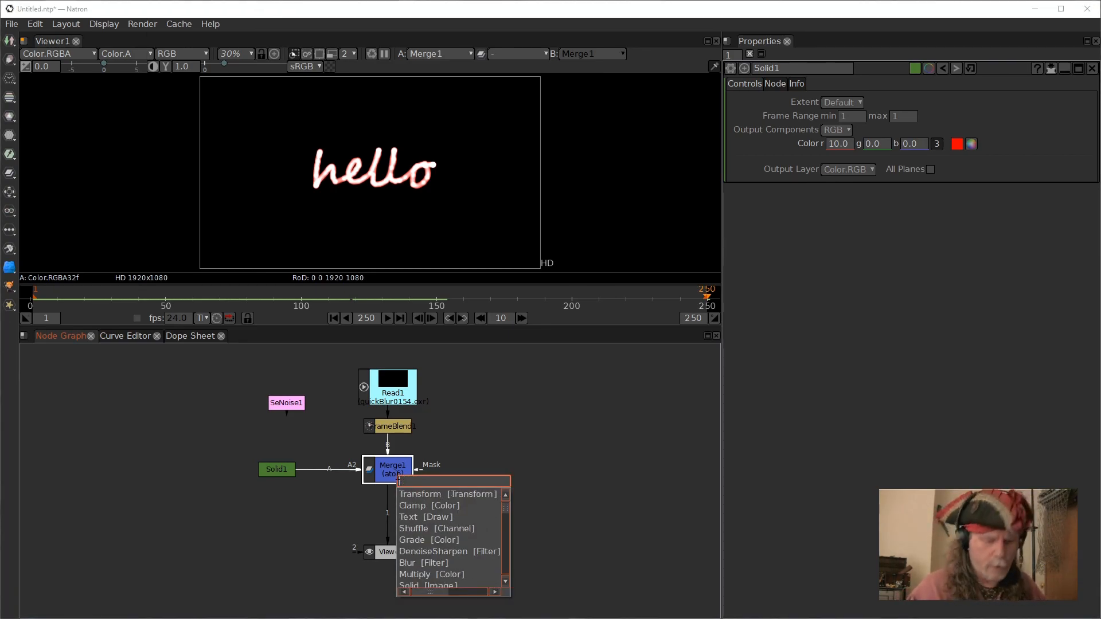
type("id")
key("Down")
key("Return")
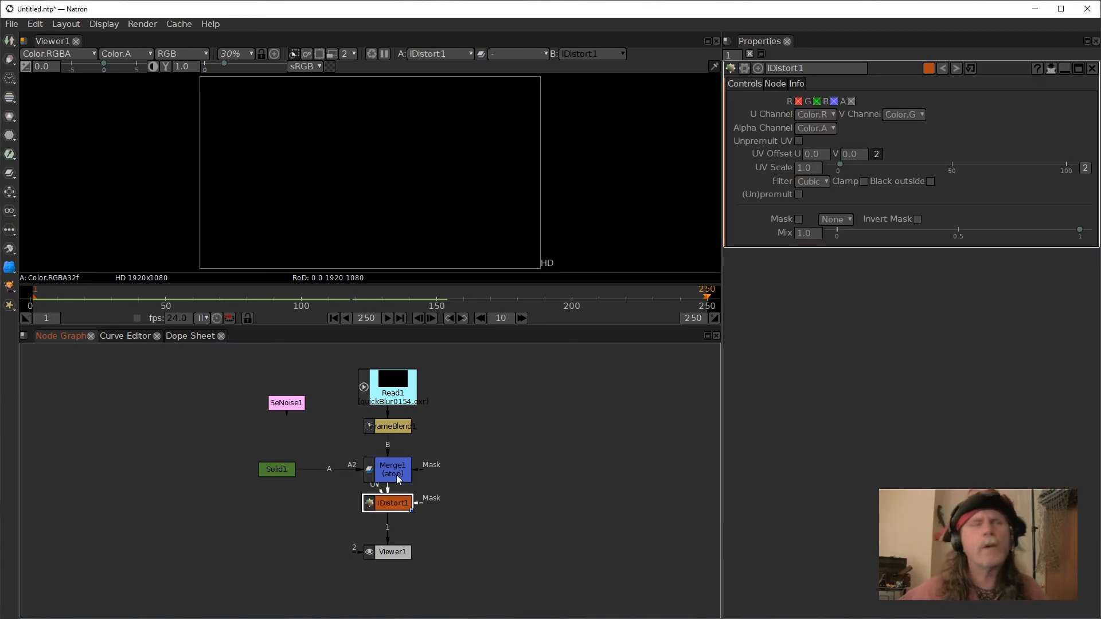
Arrange the IDistort, SeNoise and Viewer nodes in the node graph.
left_click_drag(400, 503, 400, 515)
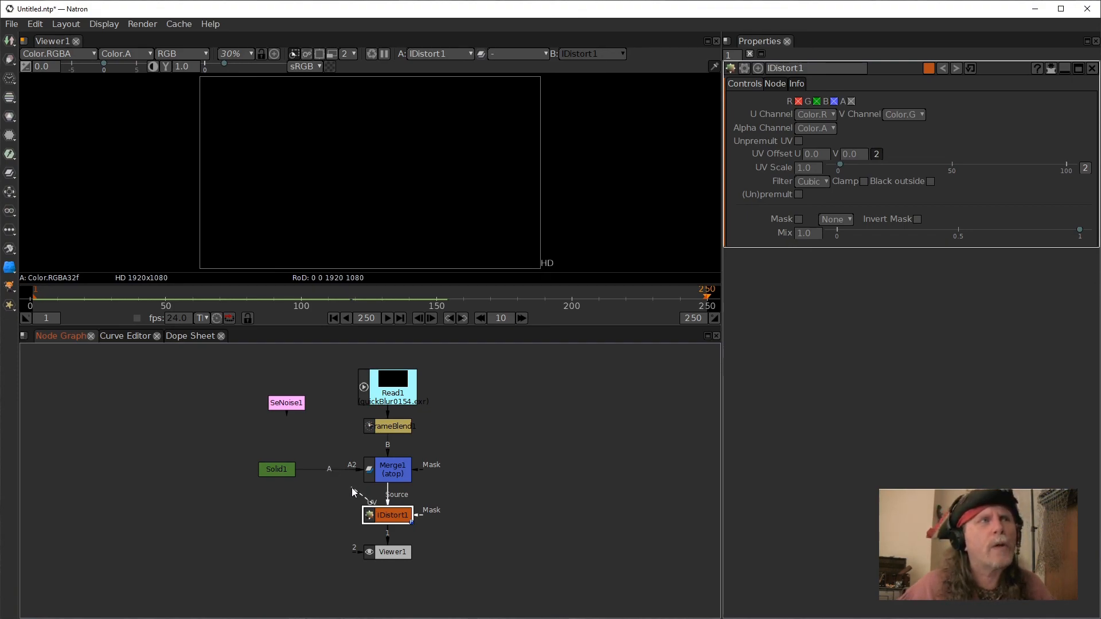
left_click_drag(288, 407, 294, 510)
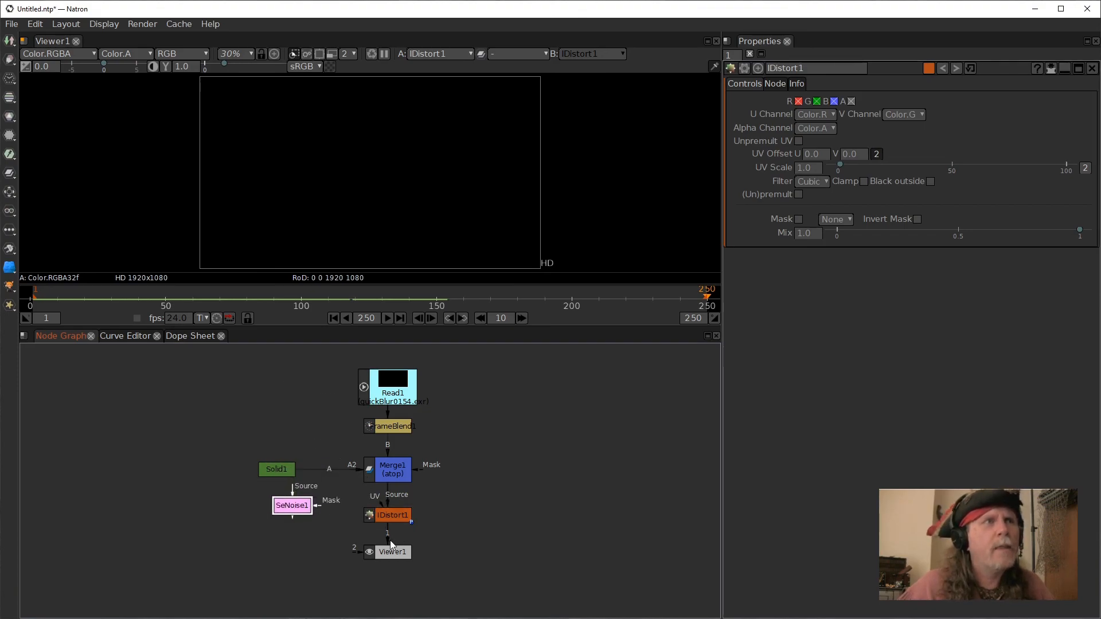
left_click_drag(393, 551, 346, 566)
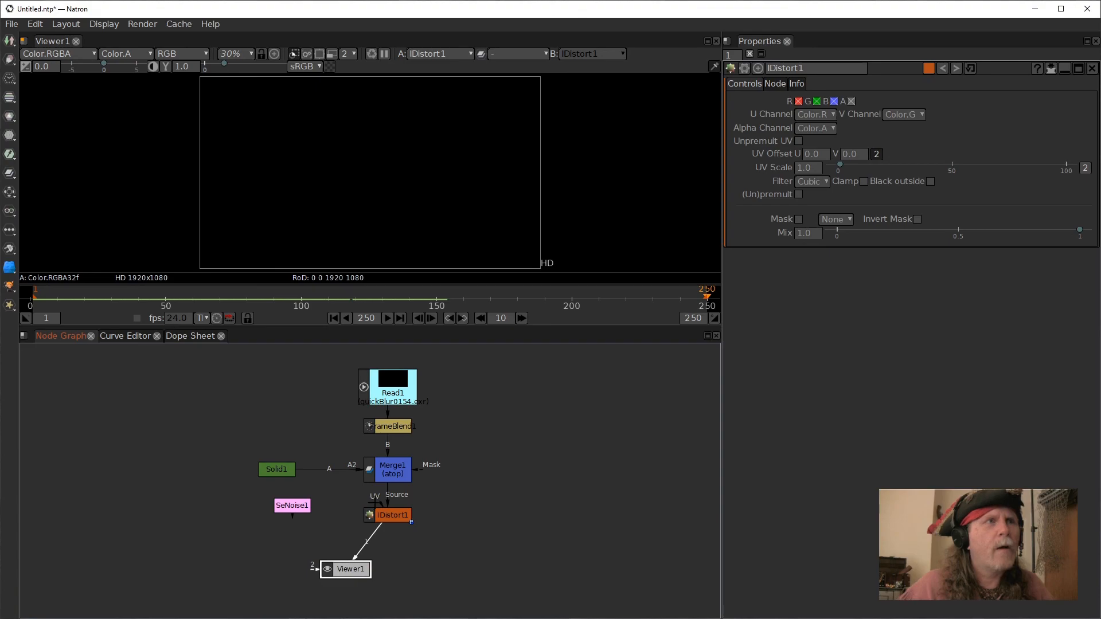
Connect SeNoise to the IDistort's UV input, view SeNoise in the Viewer and open its properties.
left_click_drag(377, 501, 300, 517)
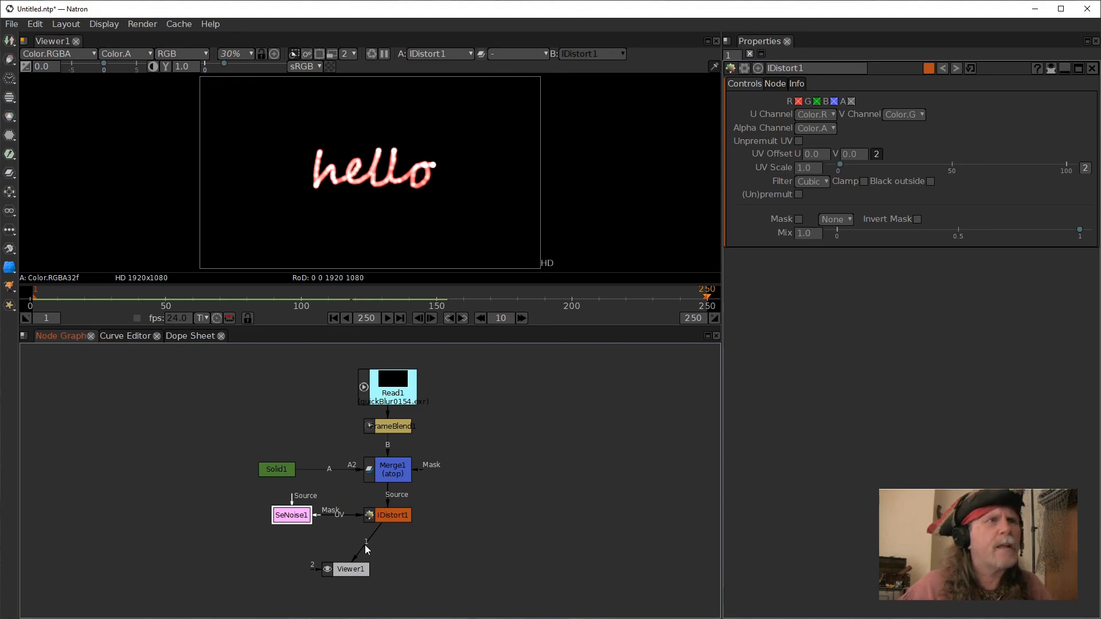
key("1")
left_click_drag(356, 570, 302, 568)
double_click(292, 516)
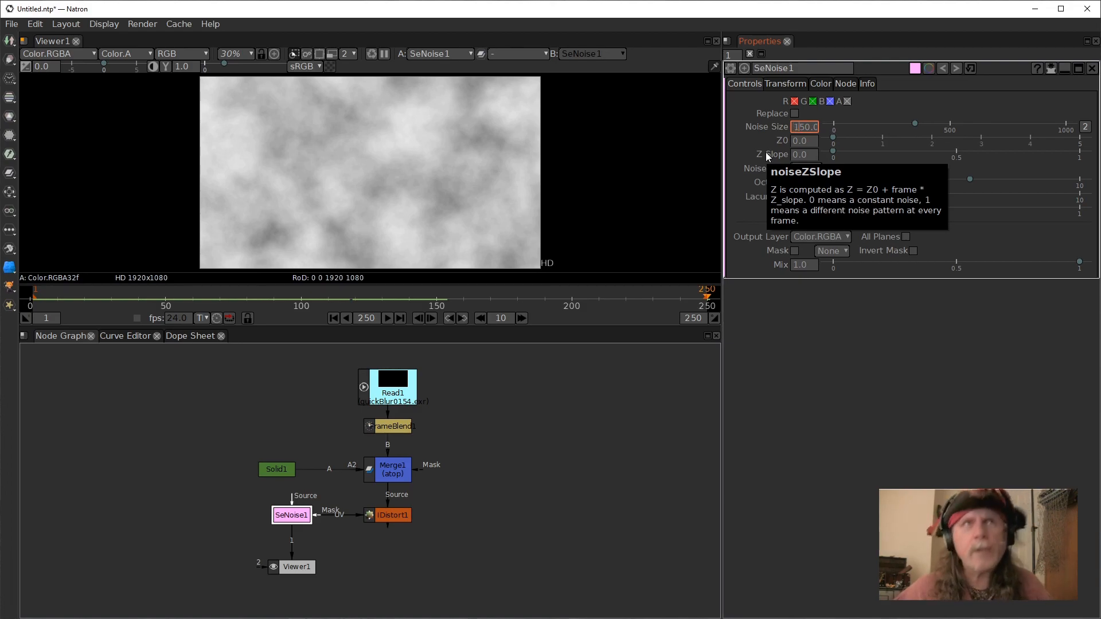
key("Return")
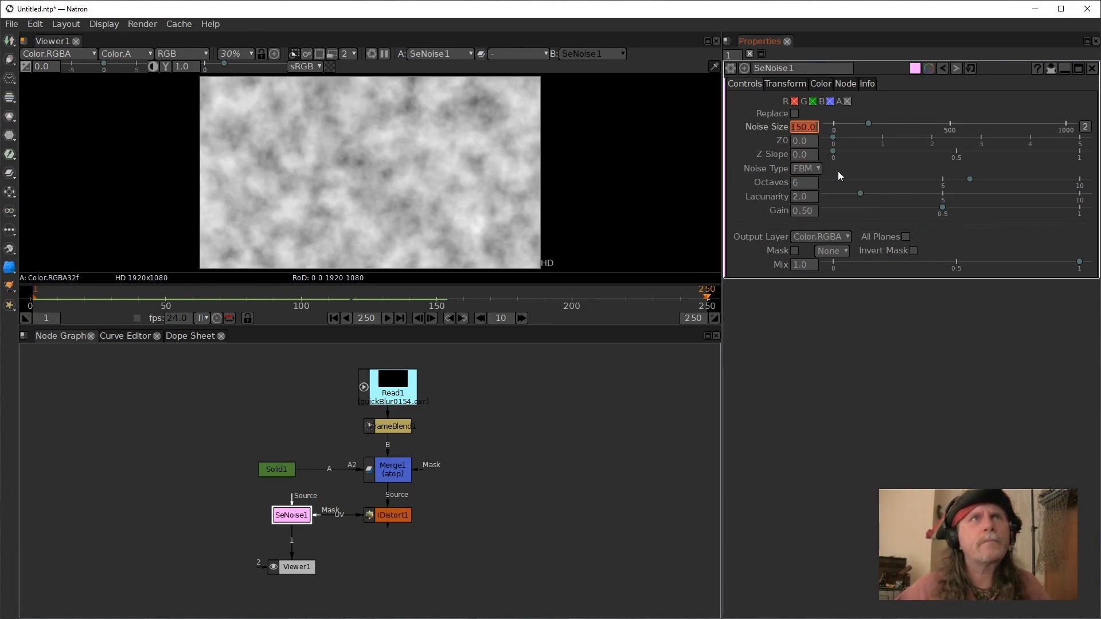
Play and stop the timeline to preview the SeNoise pattern over time.
left_click(814, 155)
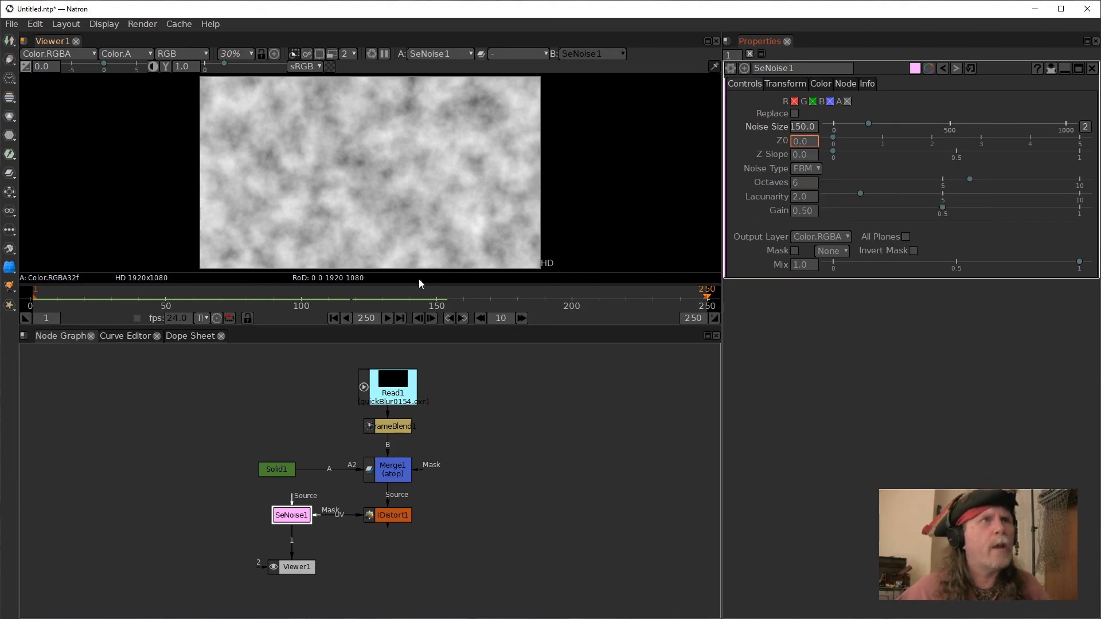
left_click(335, 319)
left_click(387, 318)
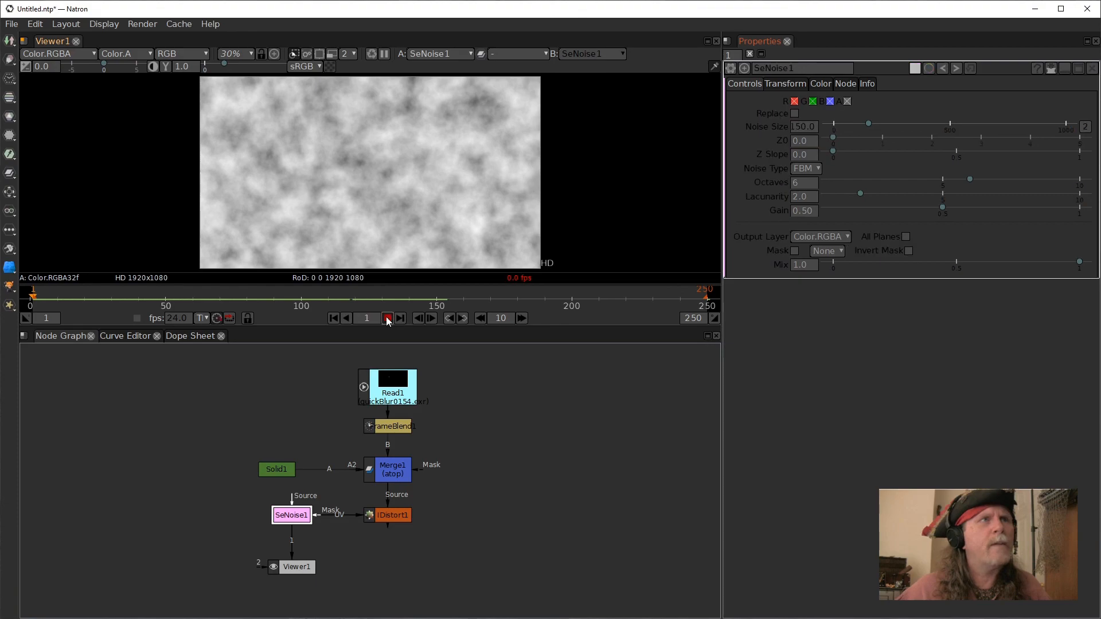
left_click(337, 319)
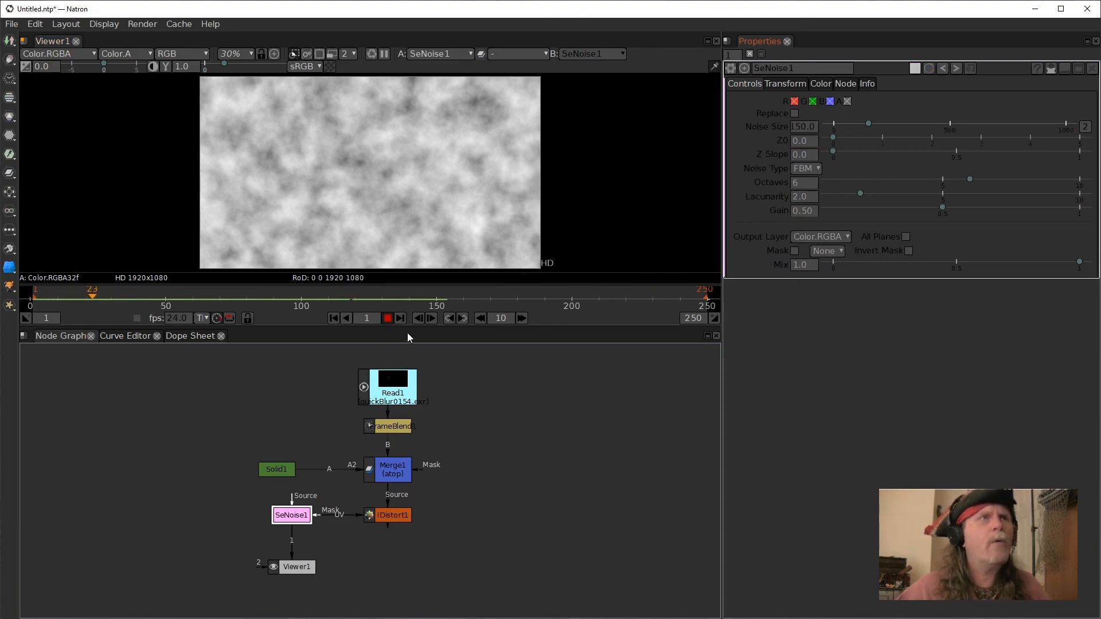
left_click(389, 318)
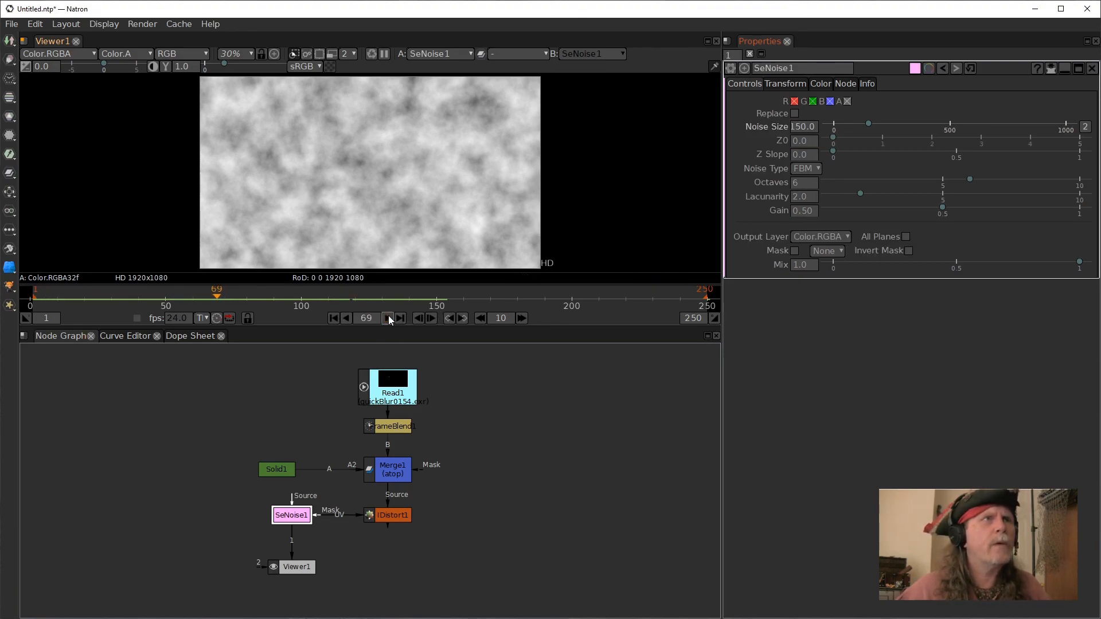
left_click(343, 320)
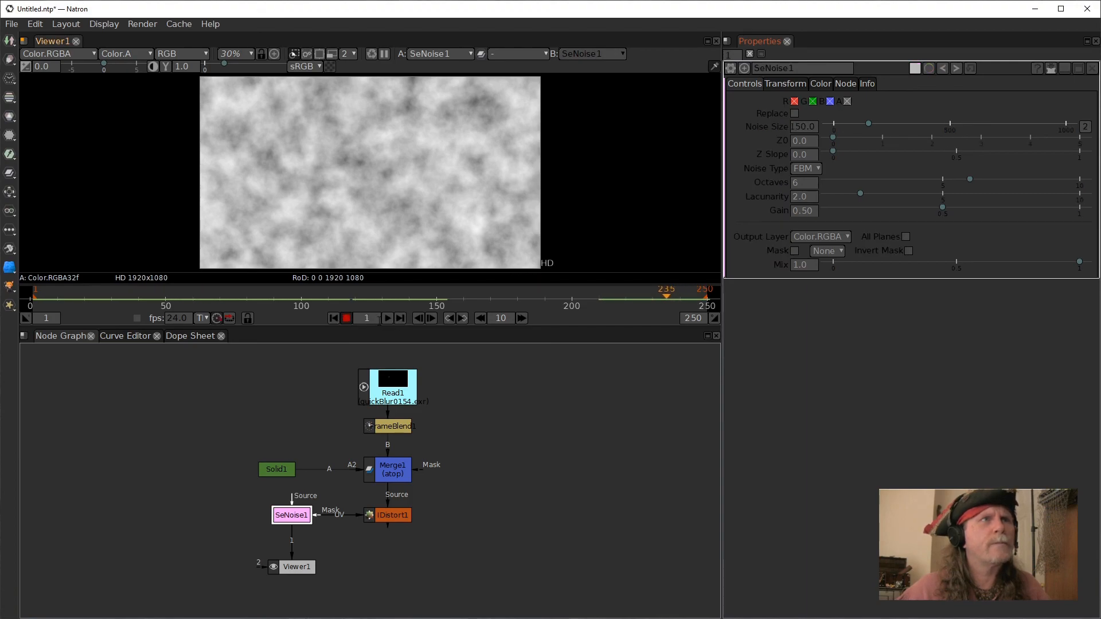
left_click(345, 318)
left_click(337, 318)
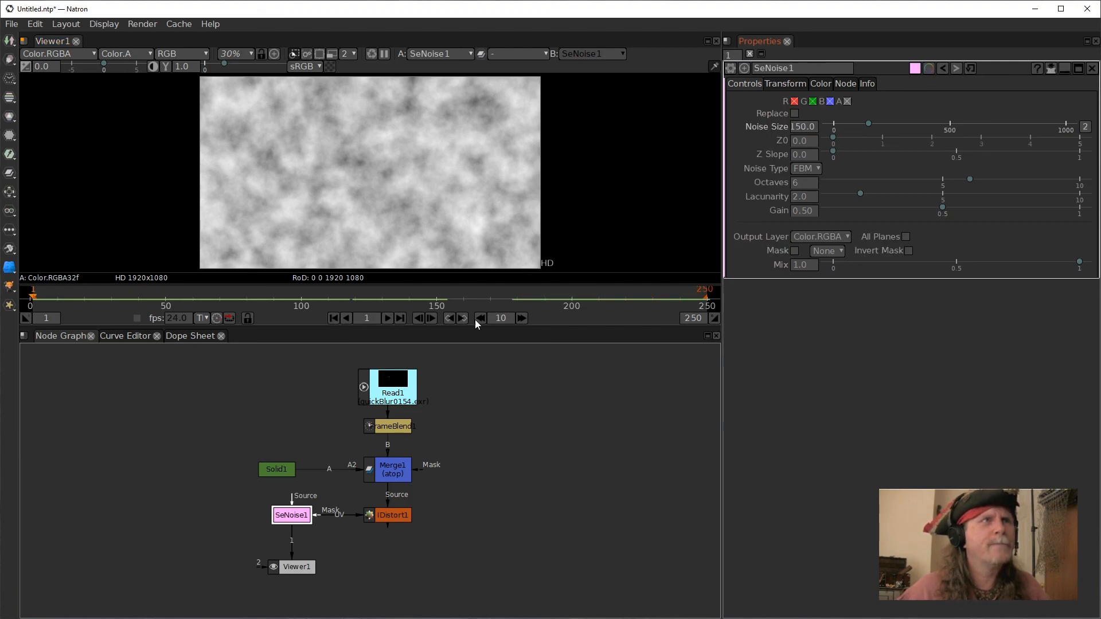
Set an expression of frame on the SeNoise Z0 parameter.
right_click(811, 157)
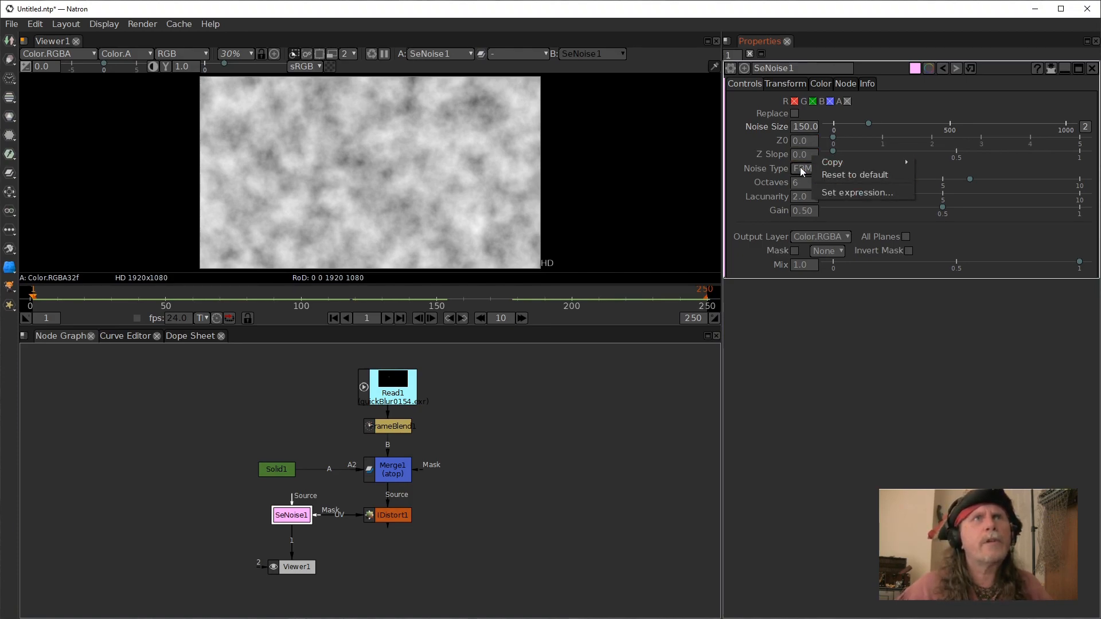
left_click(807, 140)
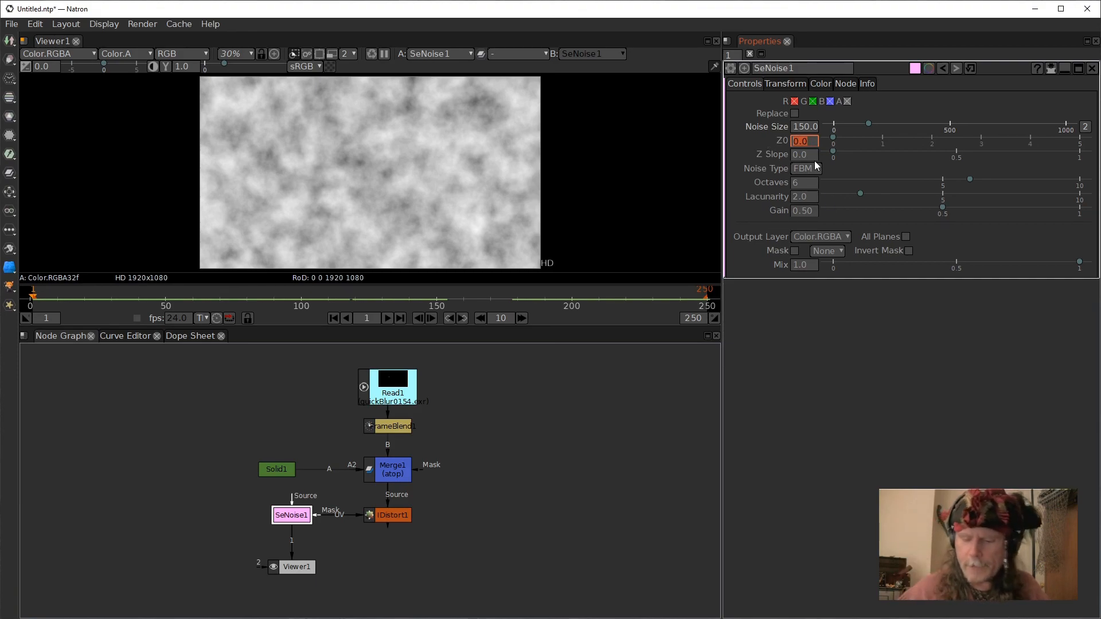
left_click(767, 136)
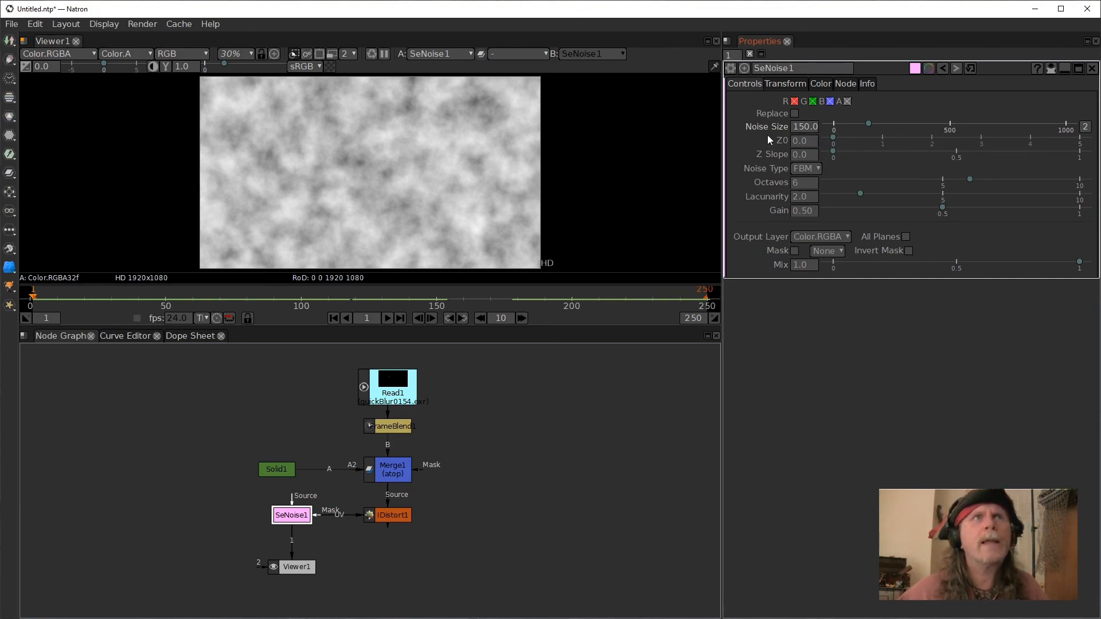
right_click(803, 140)
left_click(858, 179)
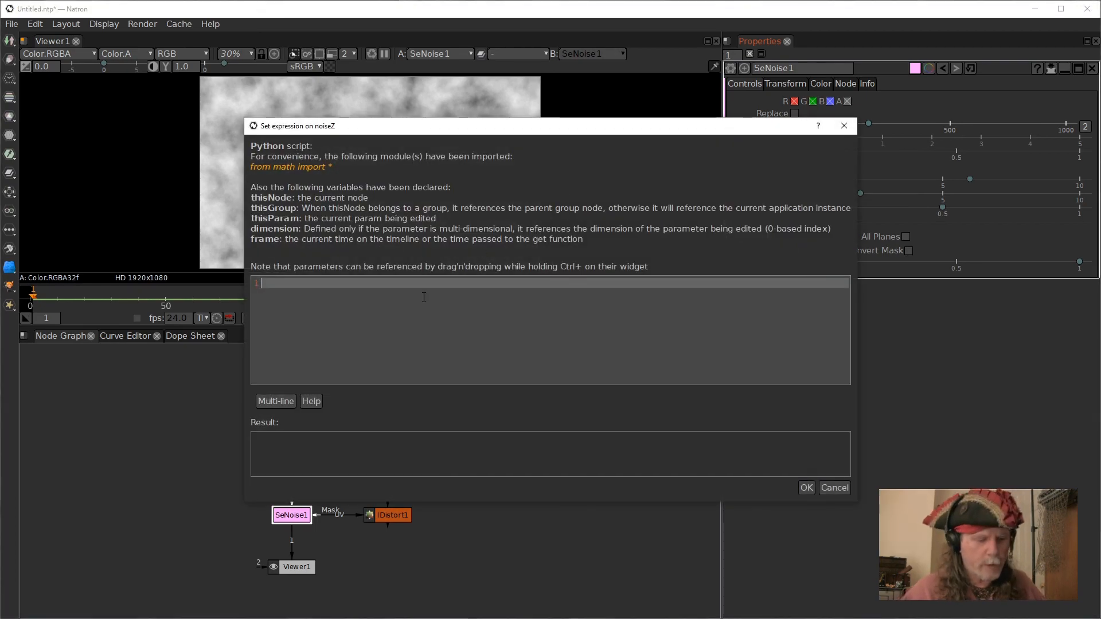
type("frame")
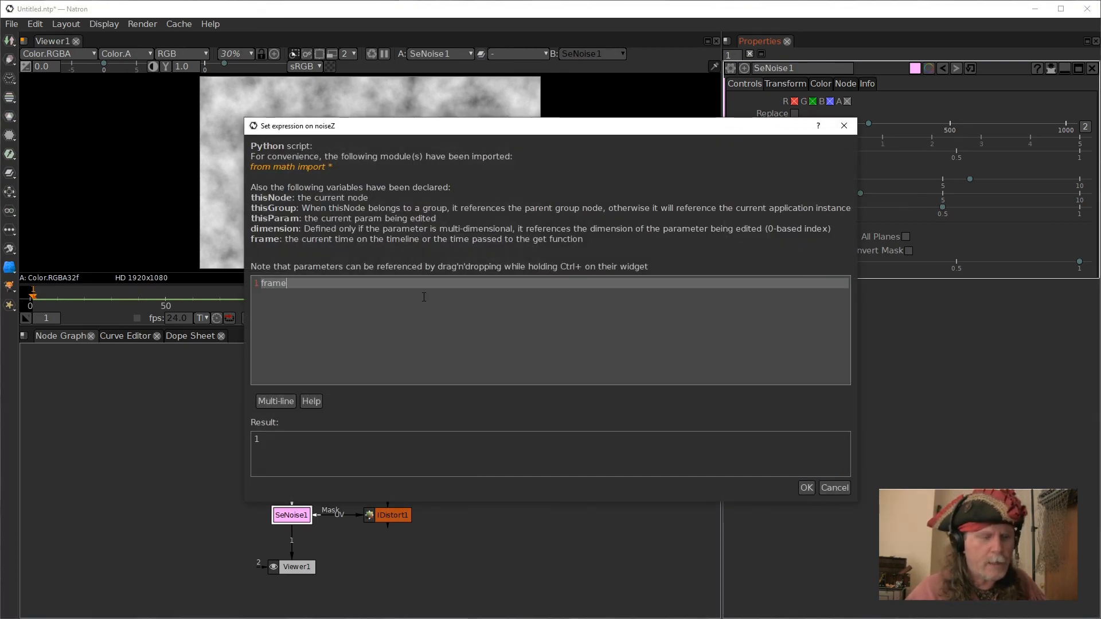
left_click(806, 488)
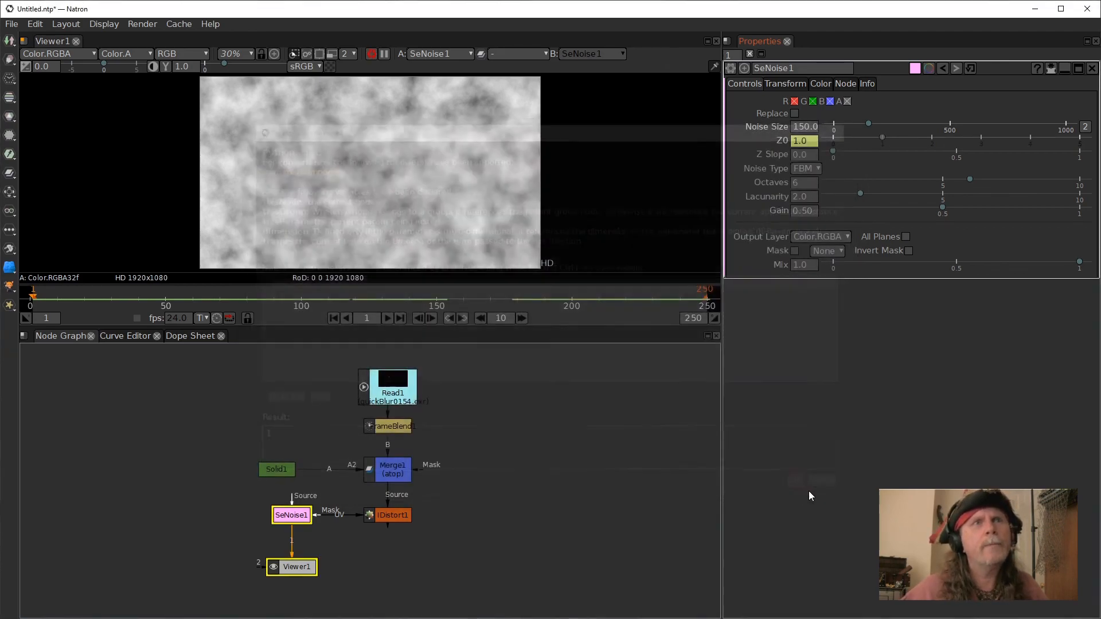
Preview the animated noise and set the SeNoise Gain to 1.
left_click(388, 317)
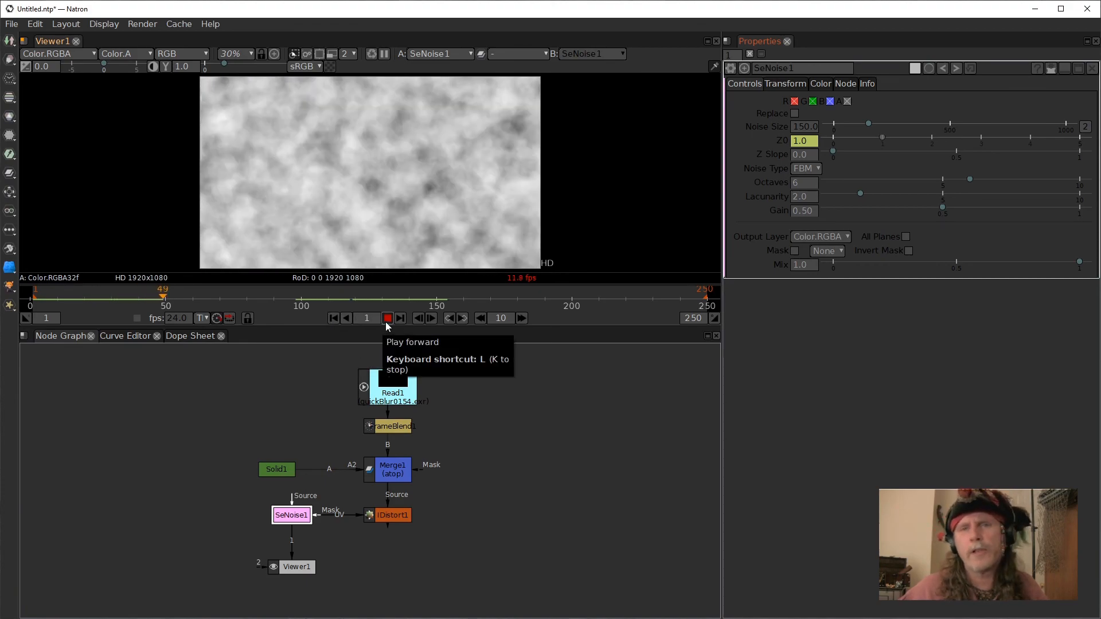
left_click(335, 317)
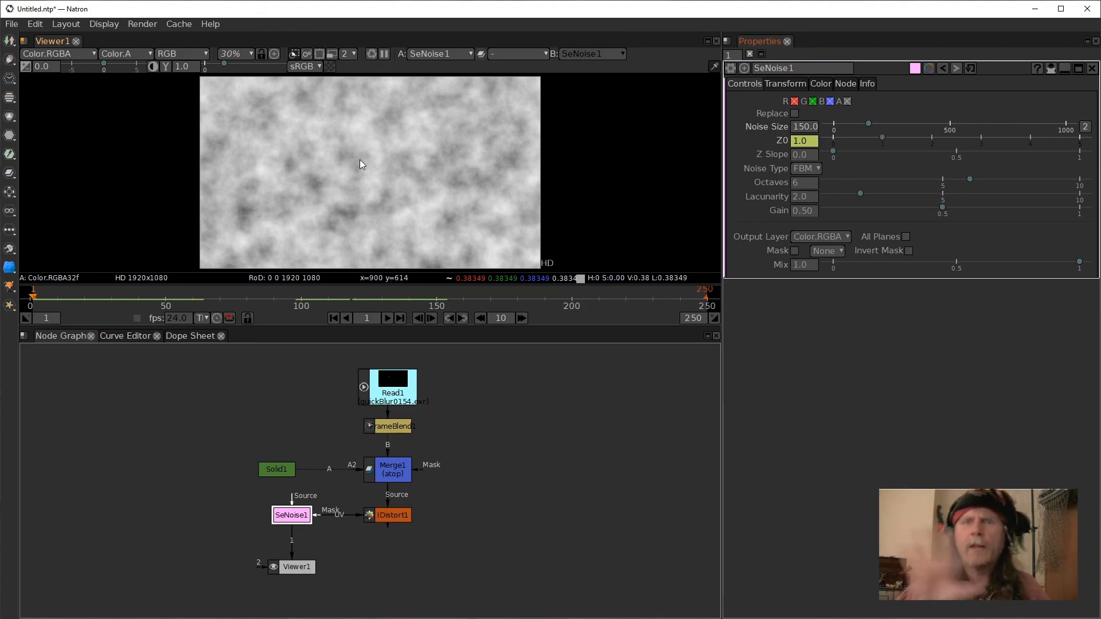
left_click(808, 211)
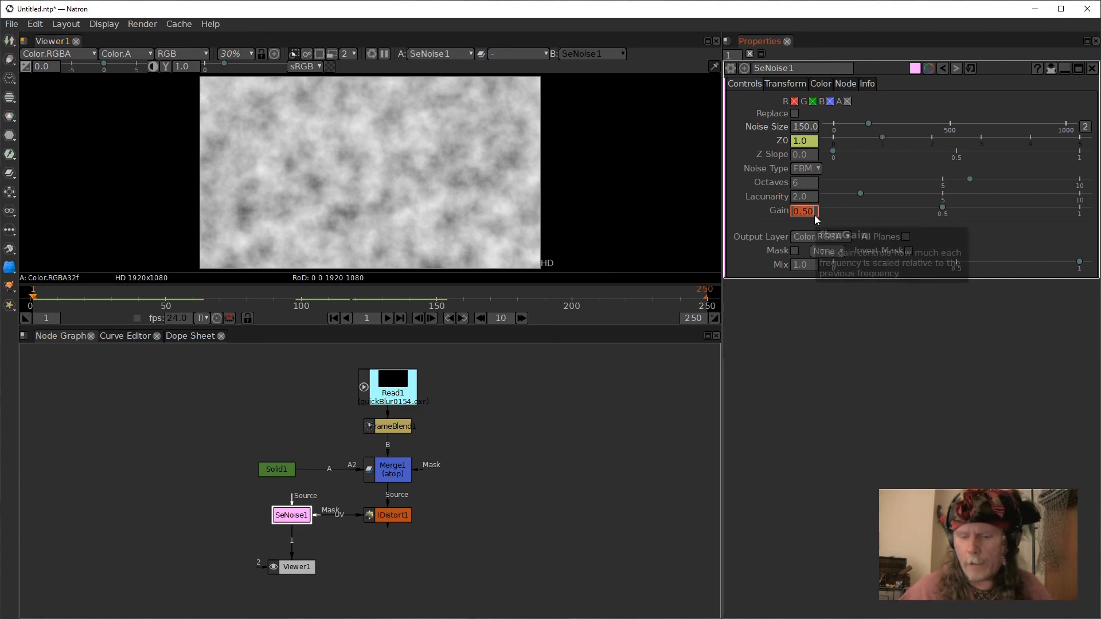
type("1")
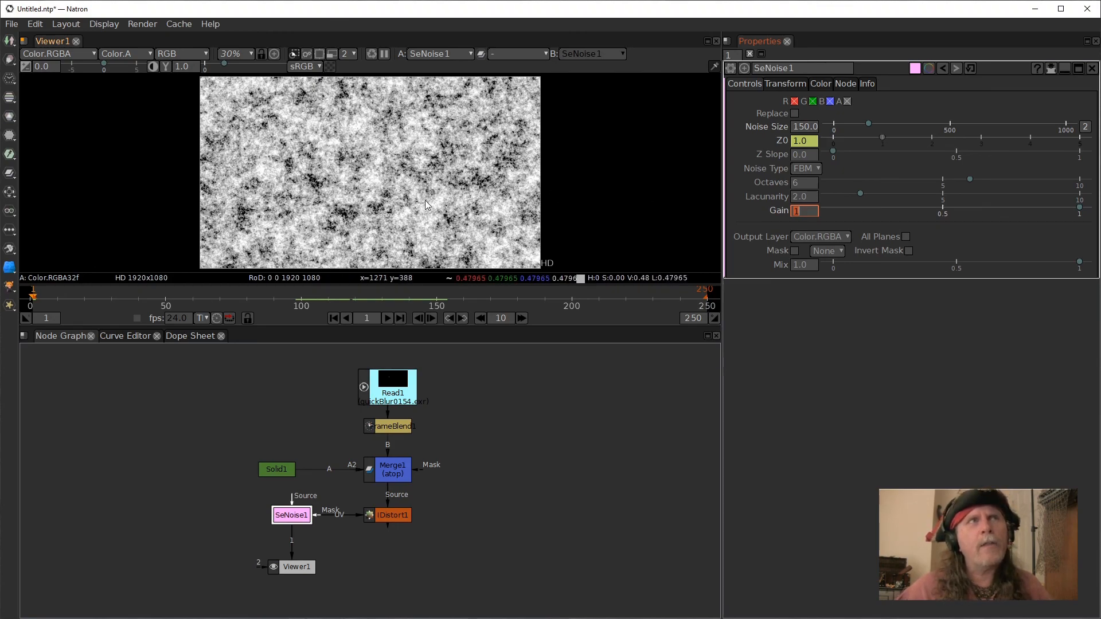
Connect the Viewer below the IDistort output and display the last frame, zoomed in.
left_click_drag(296, 540, 390, 518)
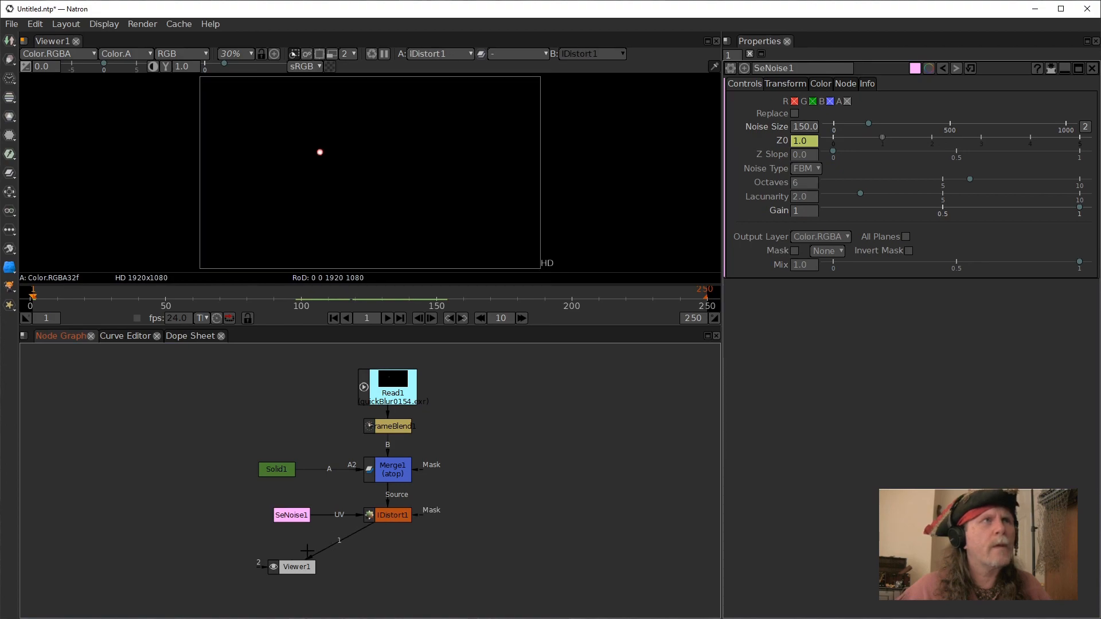
left_click_drag(298, 567, 356, 565)
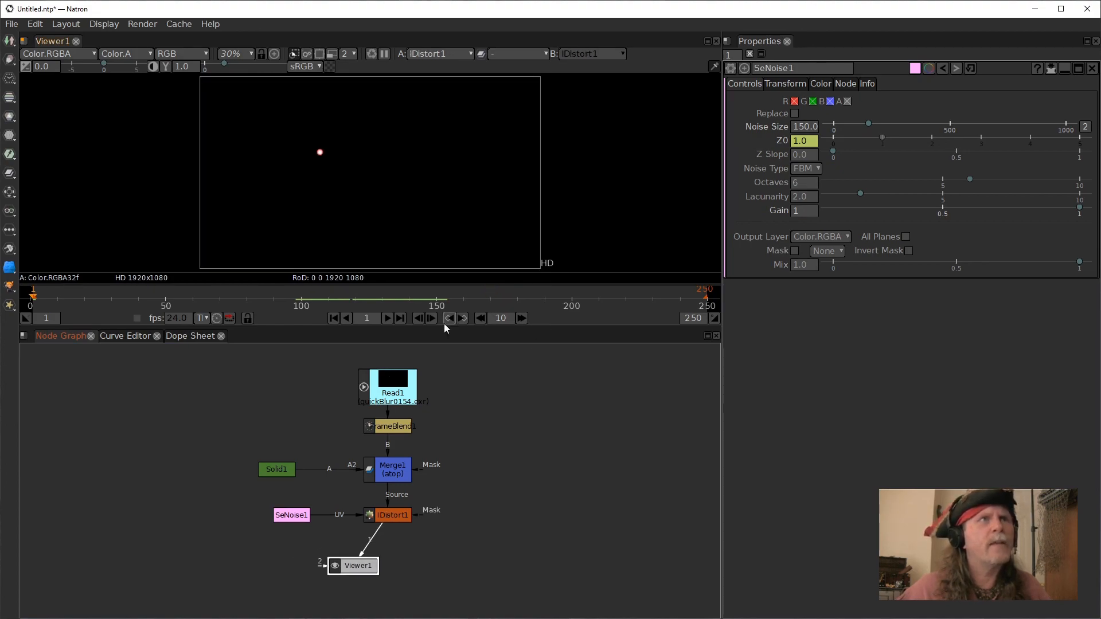
left_click(398, 318)
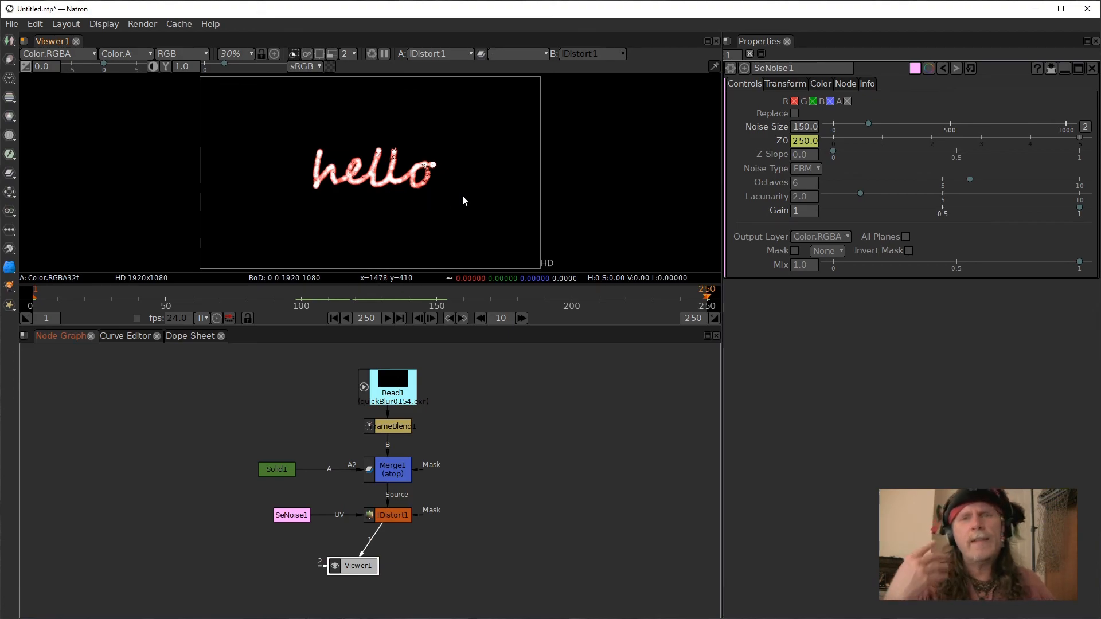
scroll(467, 195, "up", 6)
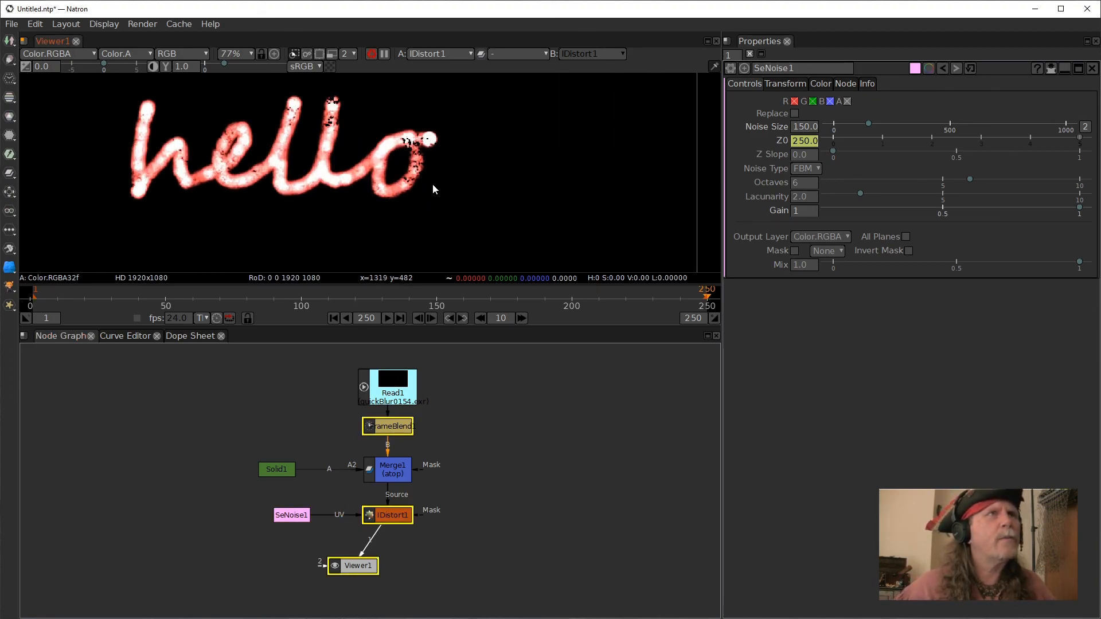
scroll(468, 191, "up", 1)
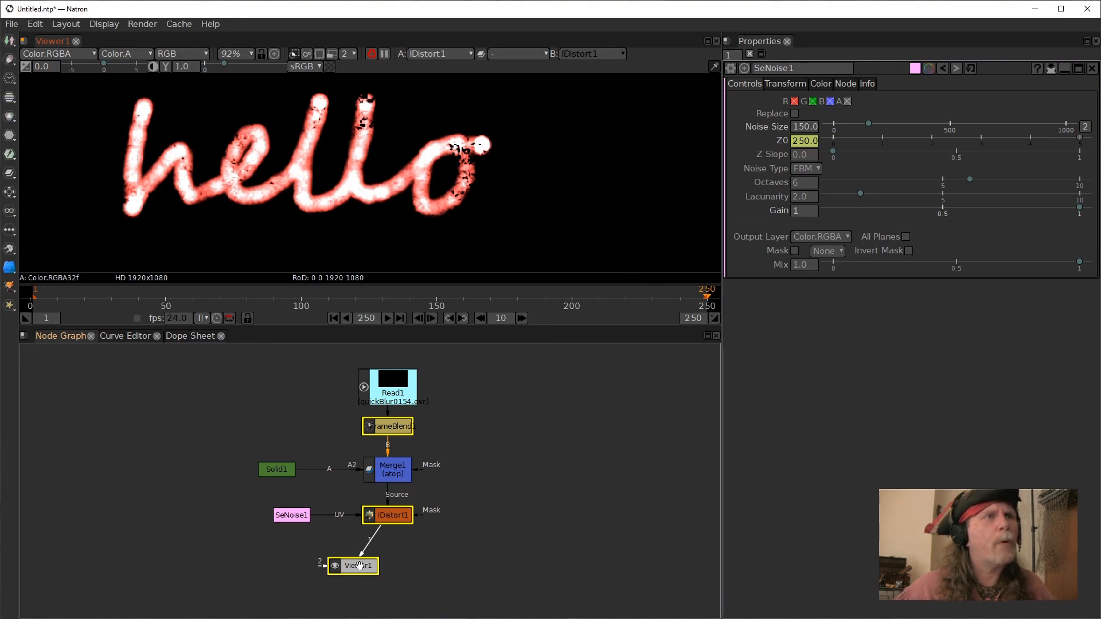
left_click_drag(359, 566, 395, 569)
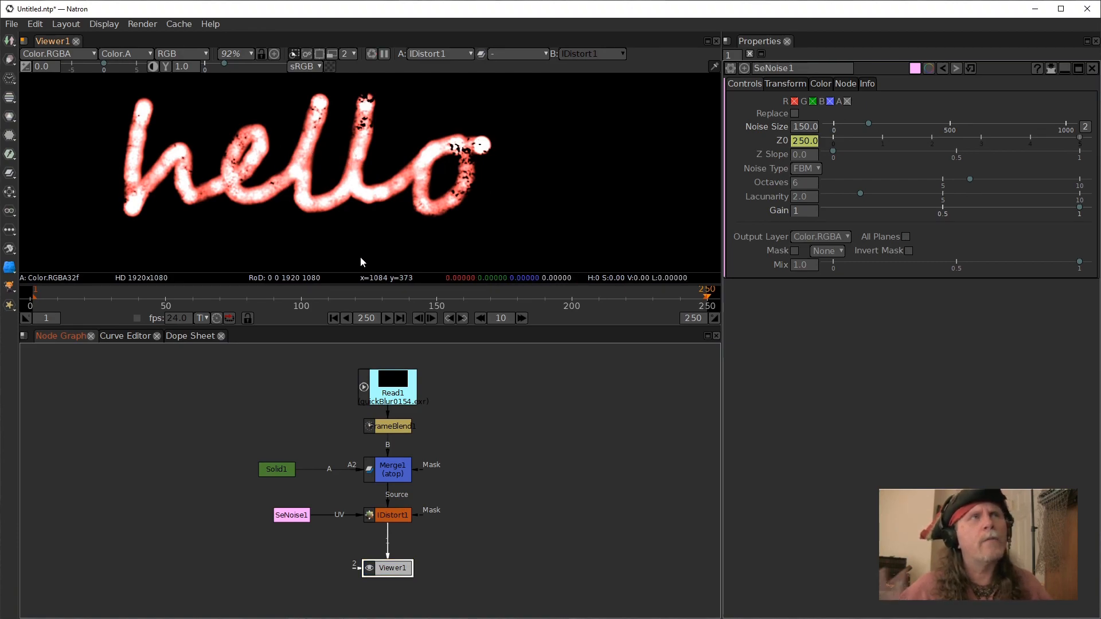
Move SeNoise left and connect the Solid to its Source input.
left_click_drag(292, 514, 277, 514)
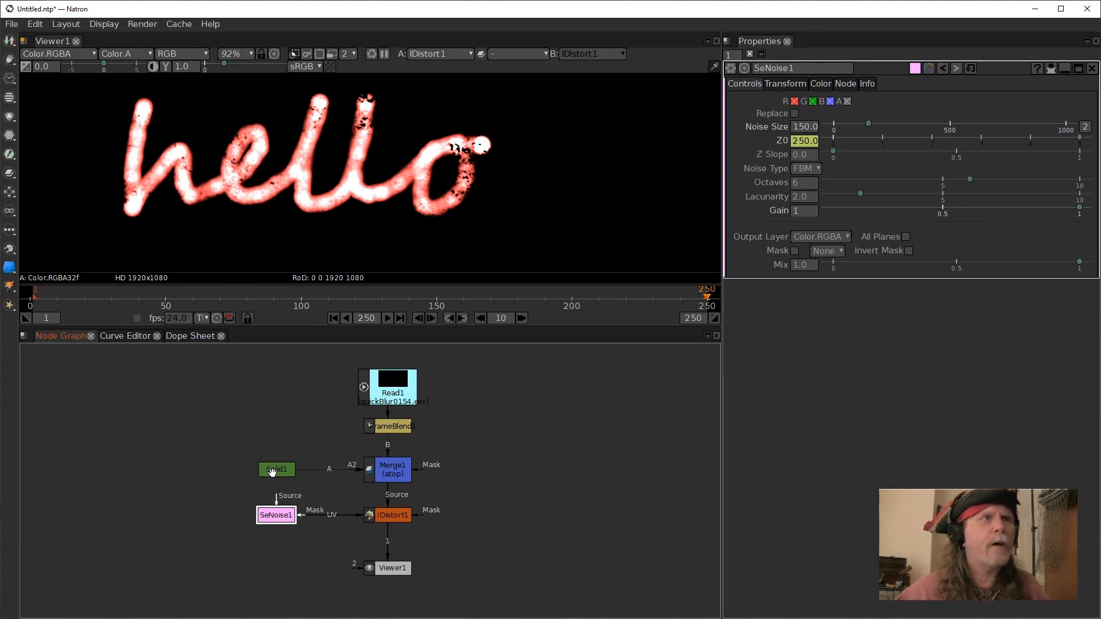
left_click_drag(280, 470, 278, 501)
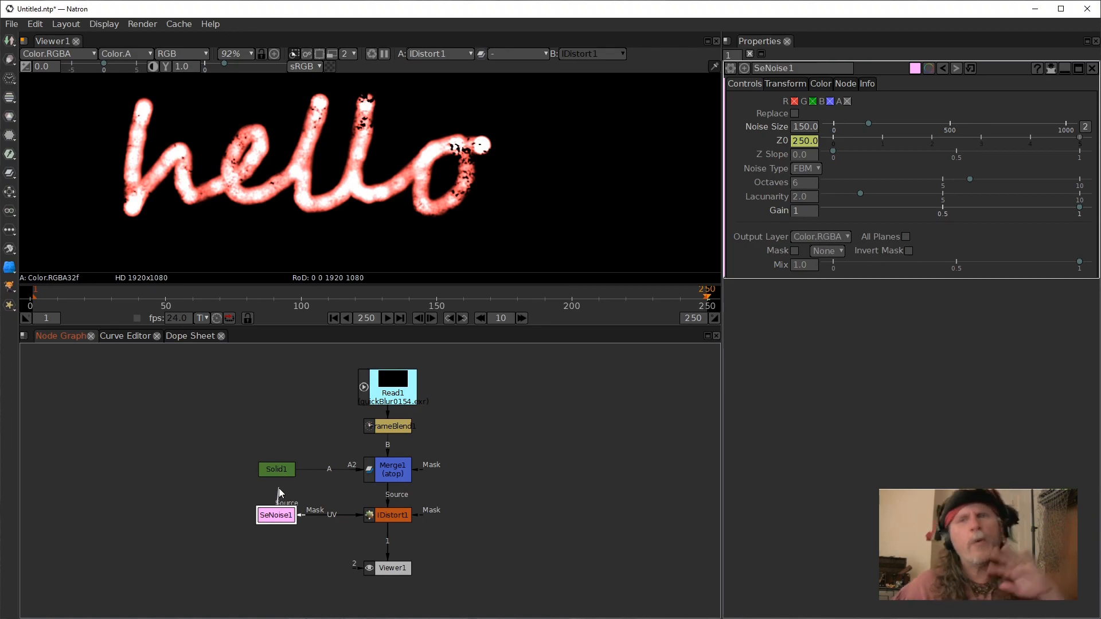
mouse_move(279, 489)
left_mouse_down()
mouse_move(276, 479)
mouse_move(288, 504)
left_mouse_up()
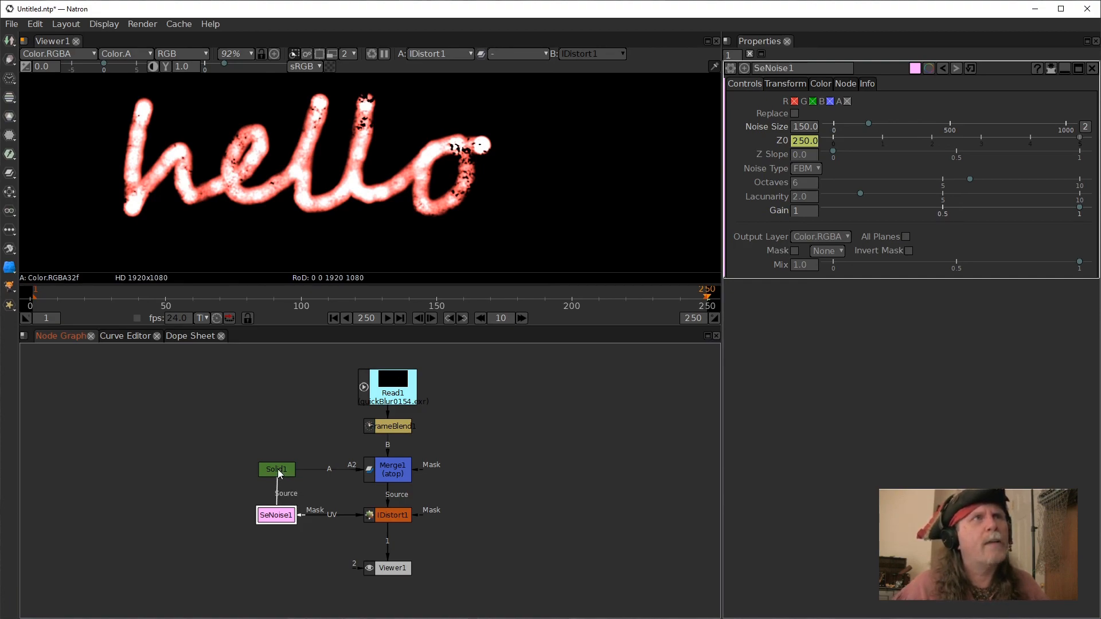
Set the IDistort UV Offset to 0.5 for U and 0.2 for V.
left_click_drag(277, 467, 278, 468)
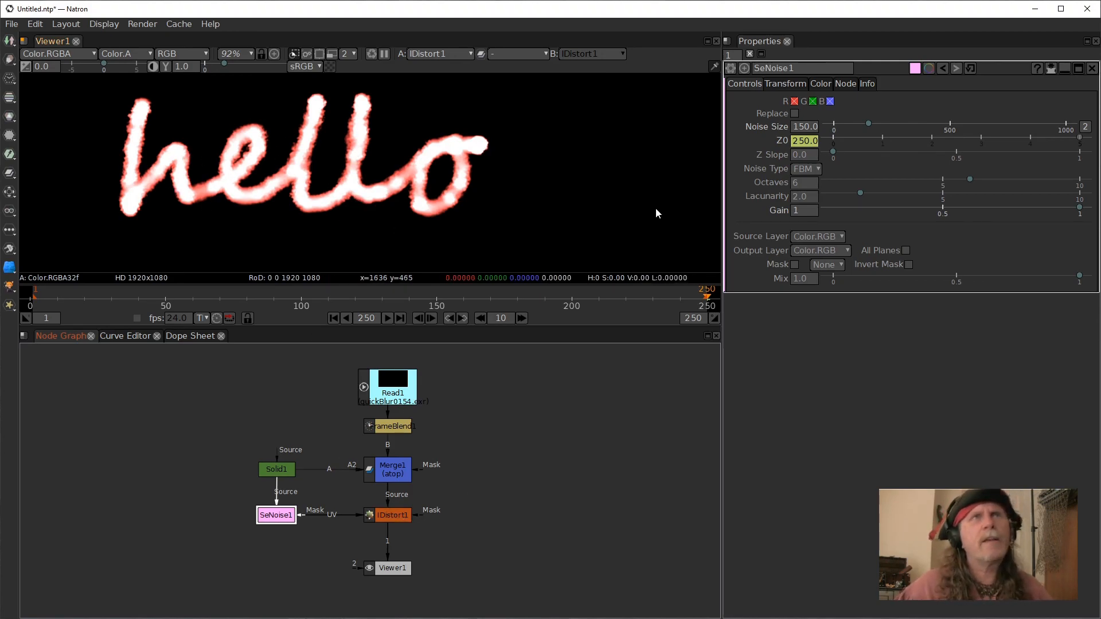
left_click(395, 518)
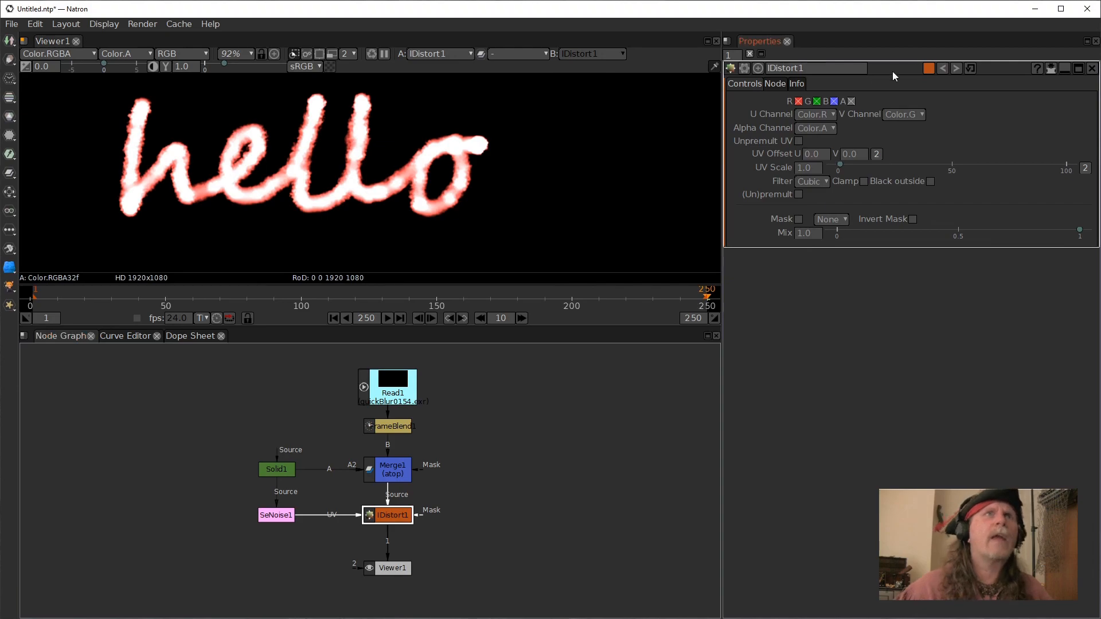
left_click(806, 155)
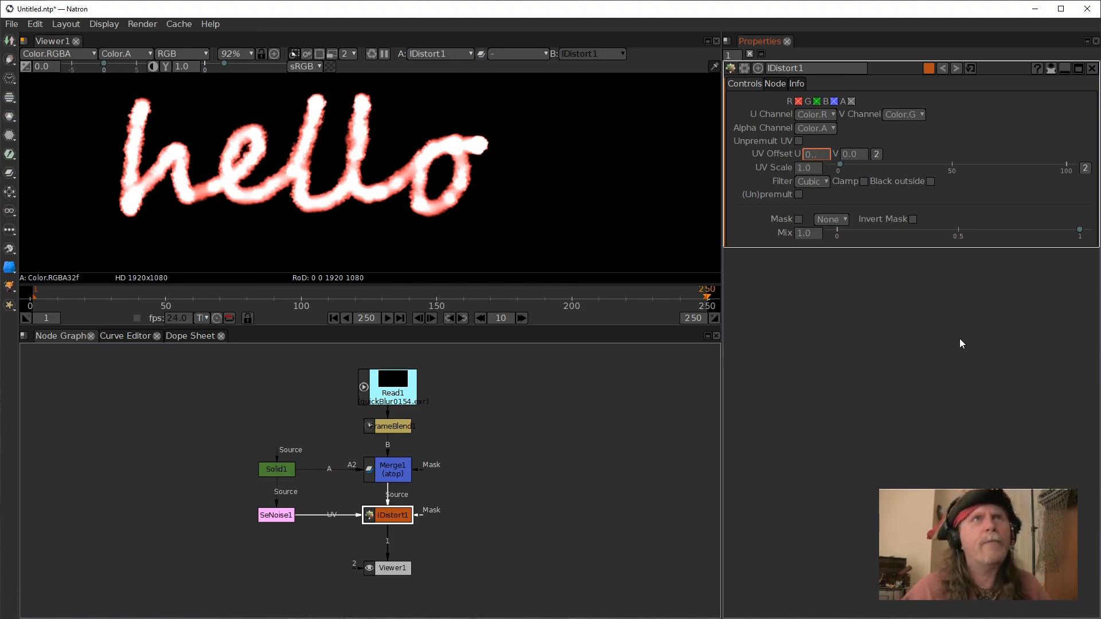
key("Return")
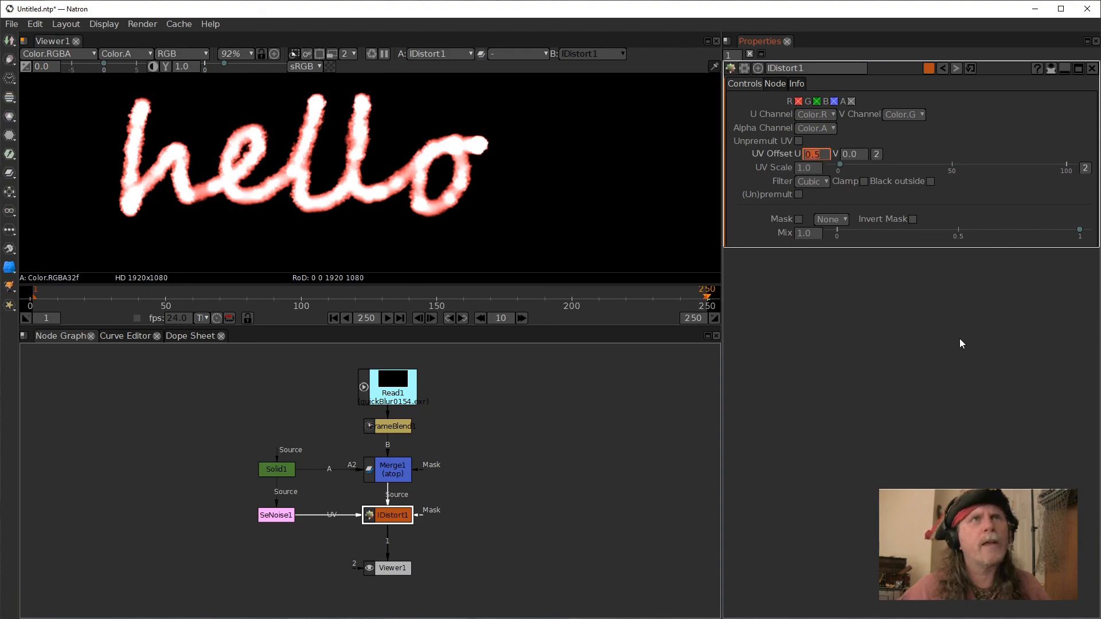
left_click(860, 154)
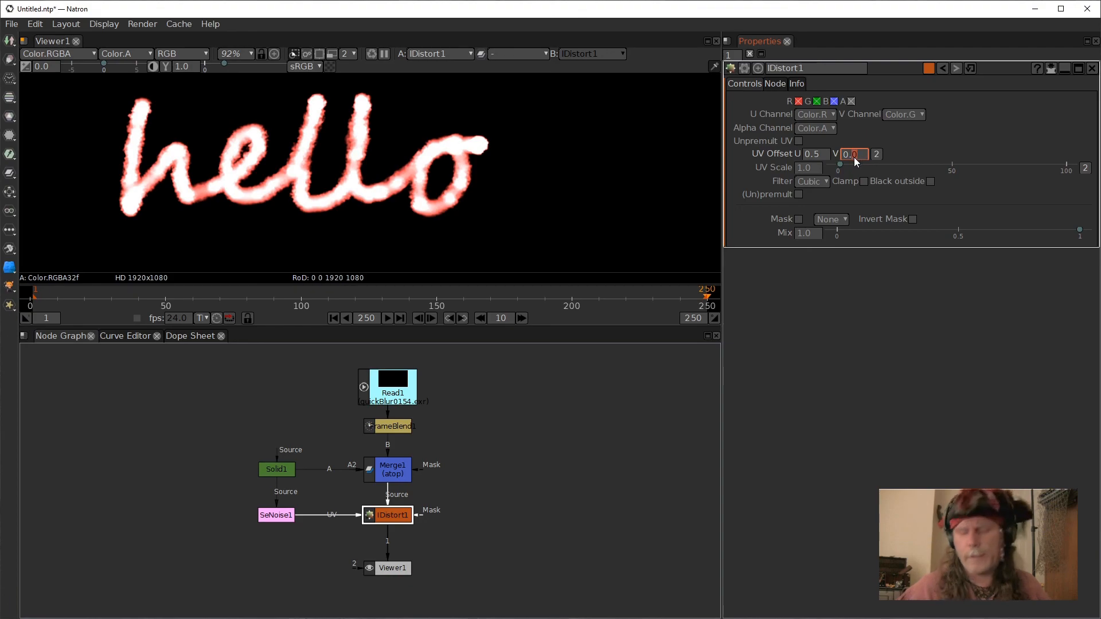
type("0.2")
key("Return")
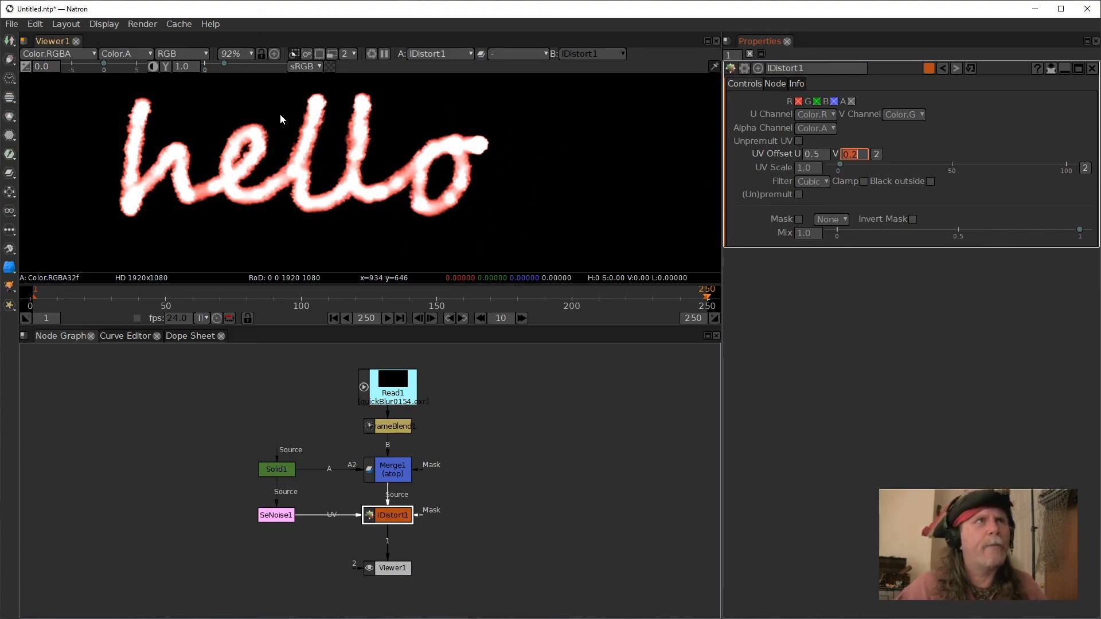
Compare the Merge1 output with the IDistort output in the viewer.
left_click(395, 478)
key("1")
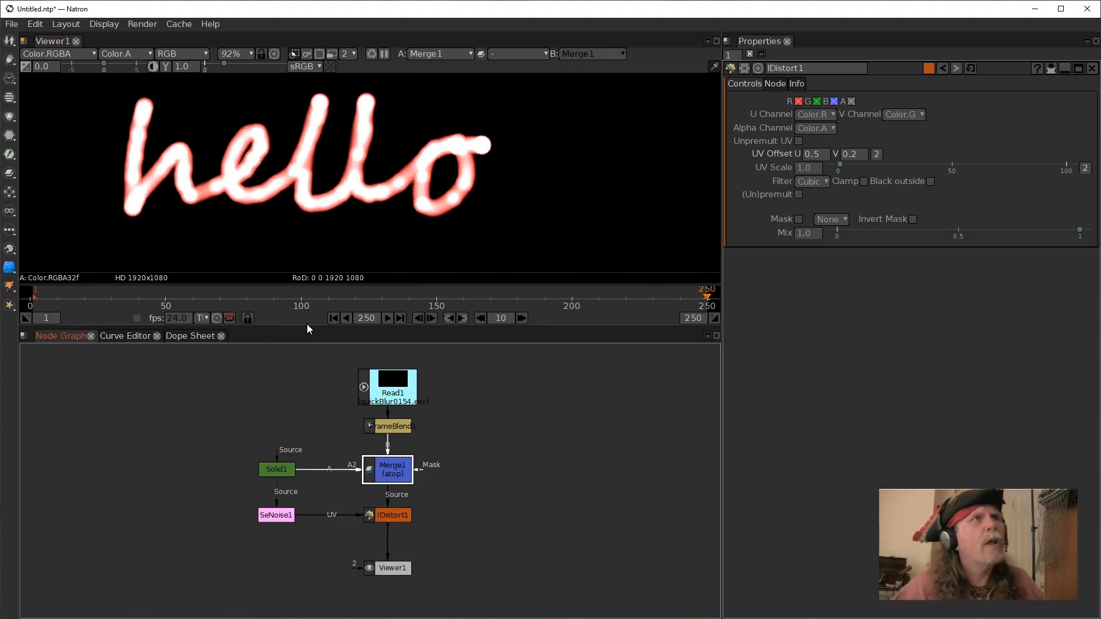
left_click(398, 518)
key("1")
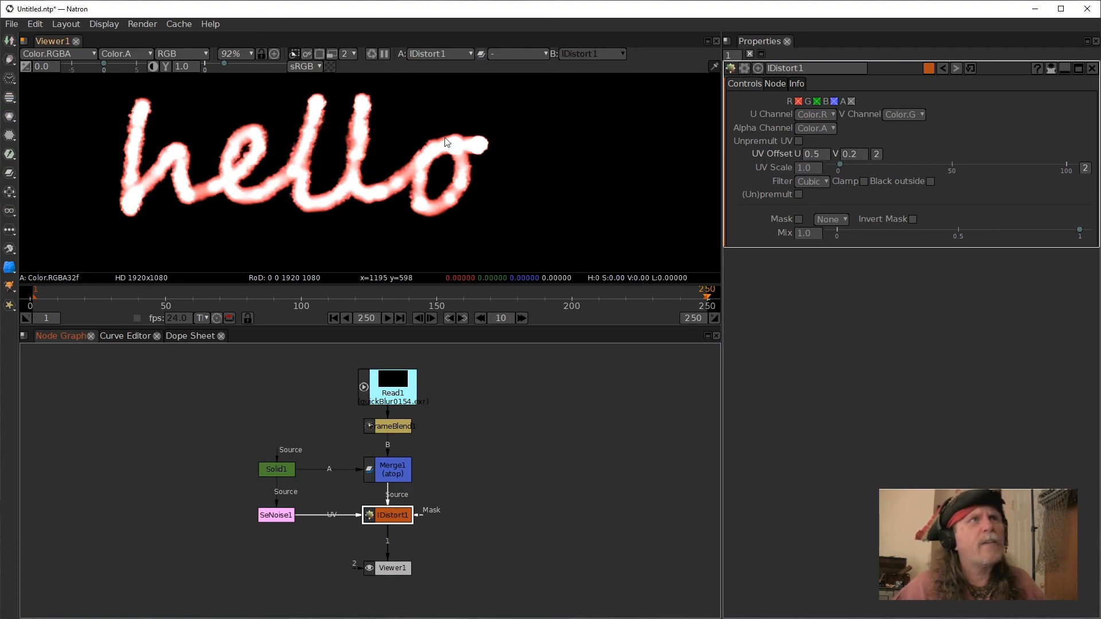
Change the IDistort V offset to 0.5.
left_click(853, 155)
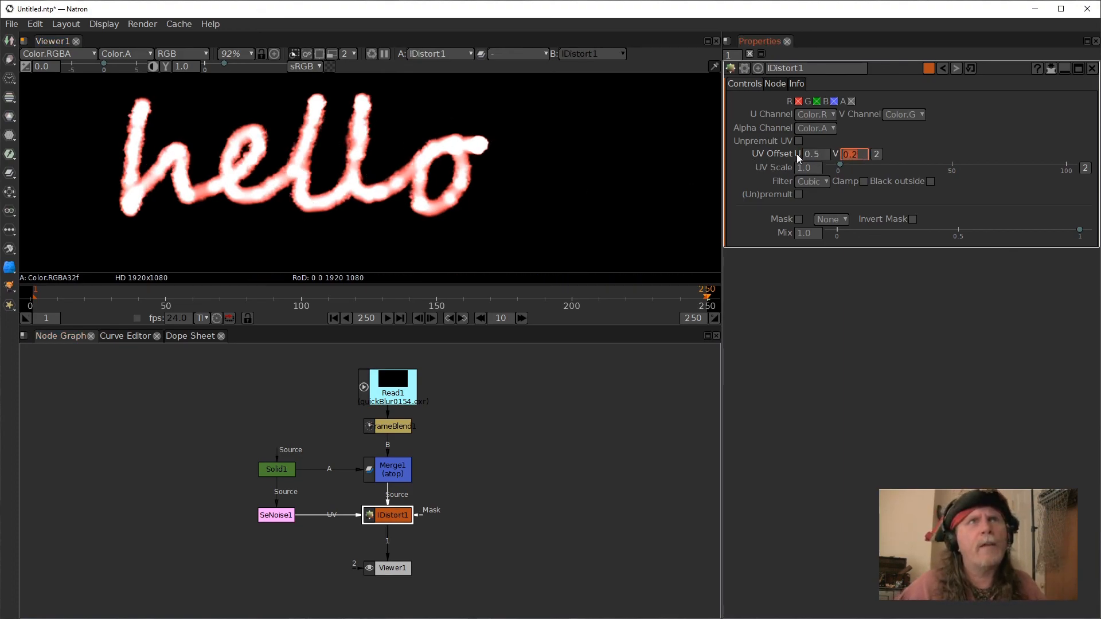
type(".5")
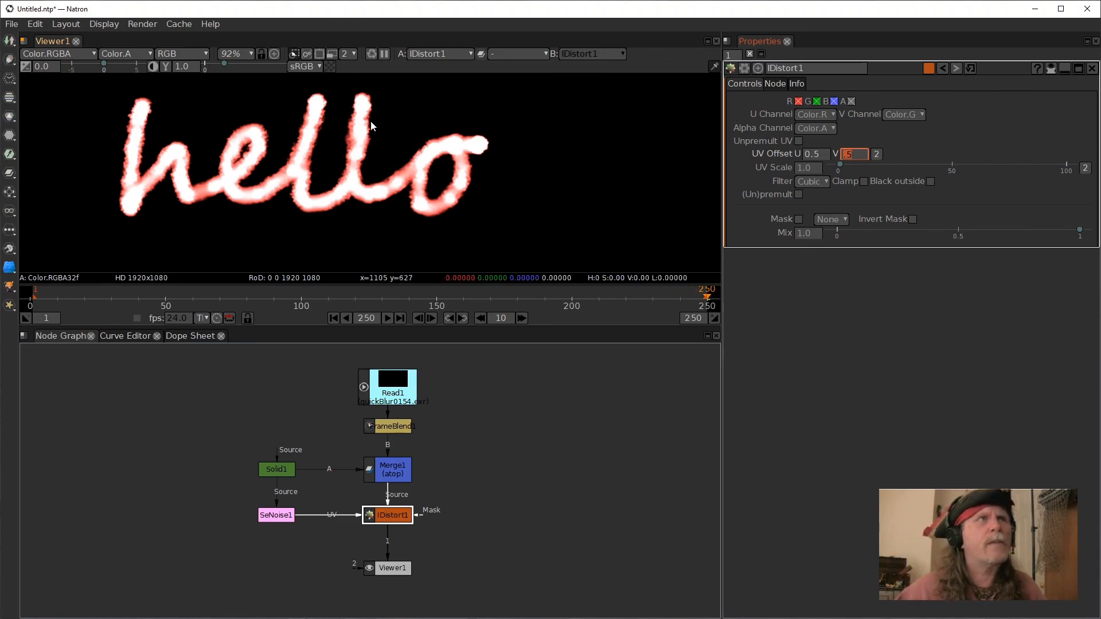
Display the SeNoise in the viewer and set its Octaves to 4.
left_click(278, 512)
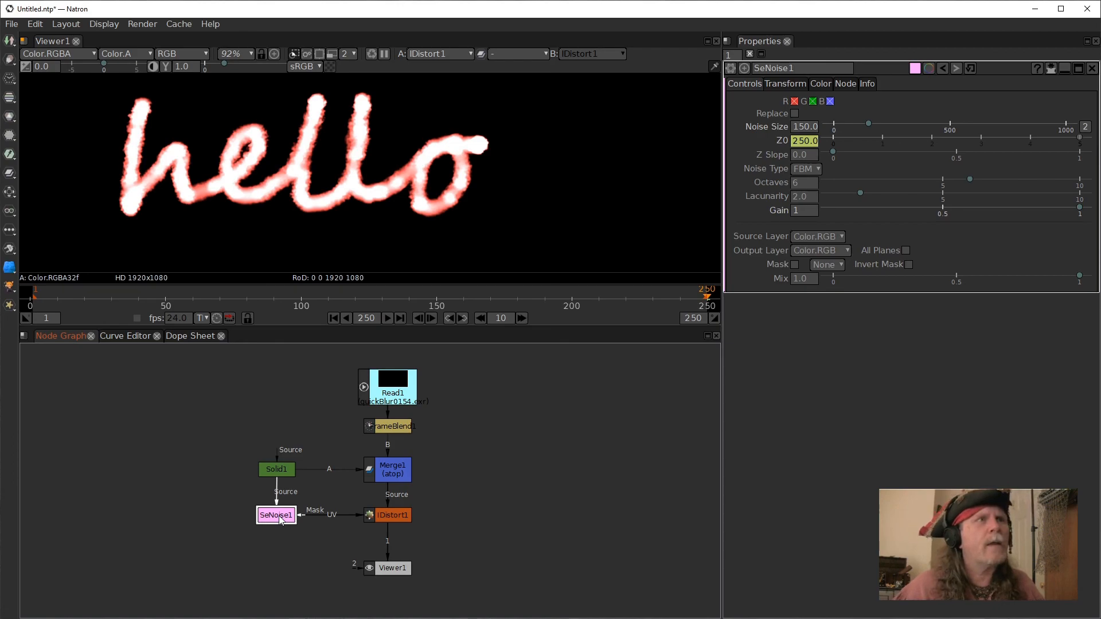
key("1")
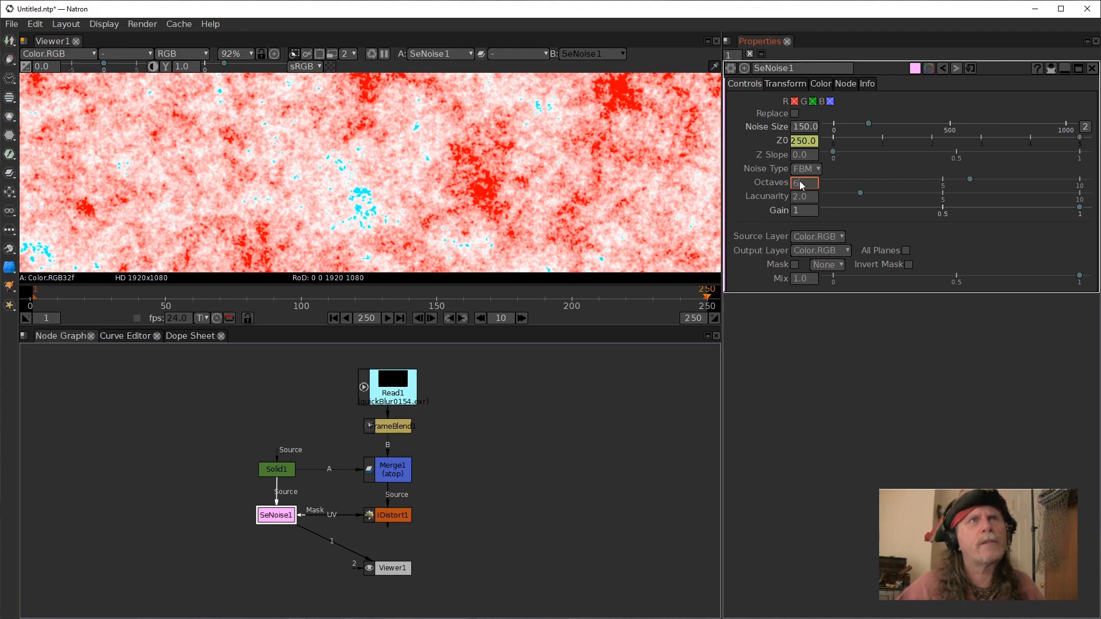
type("4")
key("Return")
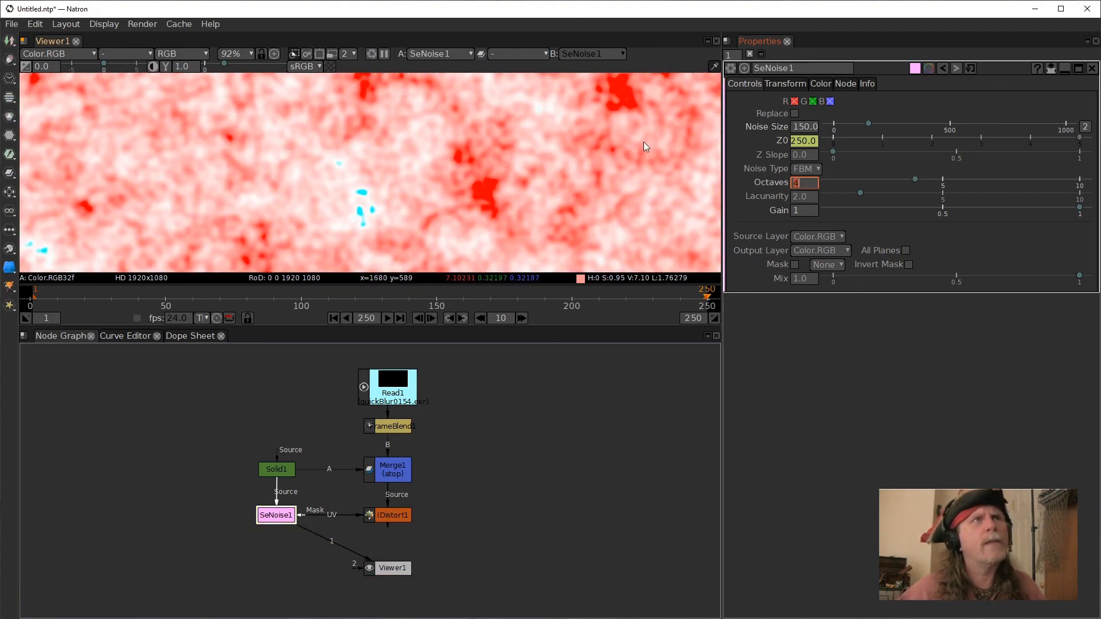
View the IDistort result and play the animation back from the first frame.
left_click(402, 517)
key("1")
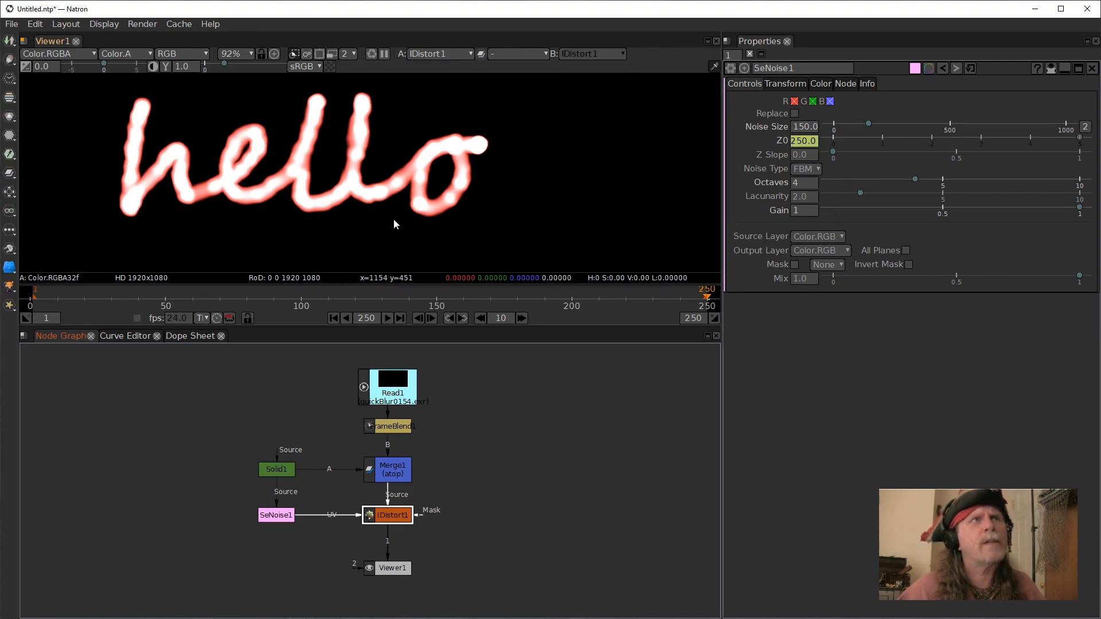
left_click(287, 175)
left_click_drag(289, 175, 302, 178)
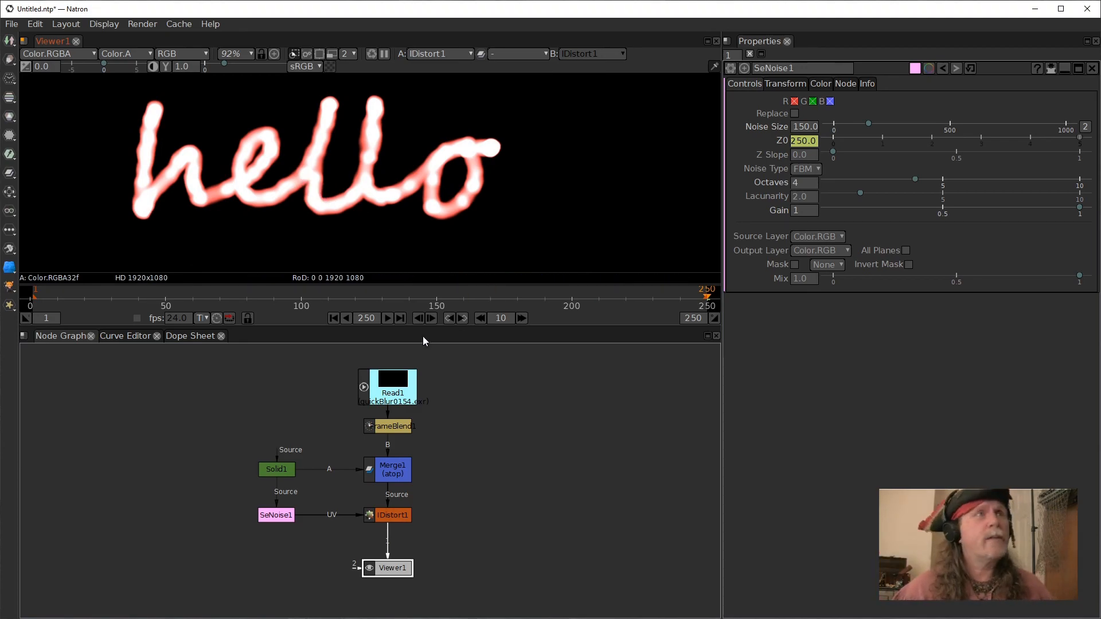
left_click_drag(420, 213, 451, 219)
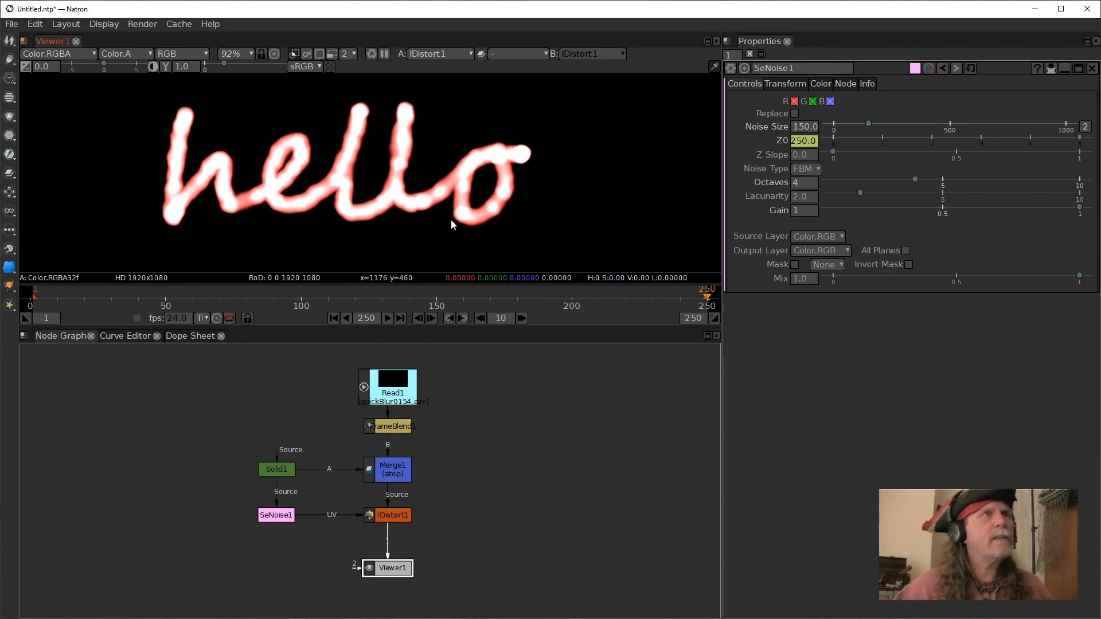
left_click(337, 320)
left_click(386, 319)
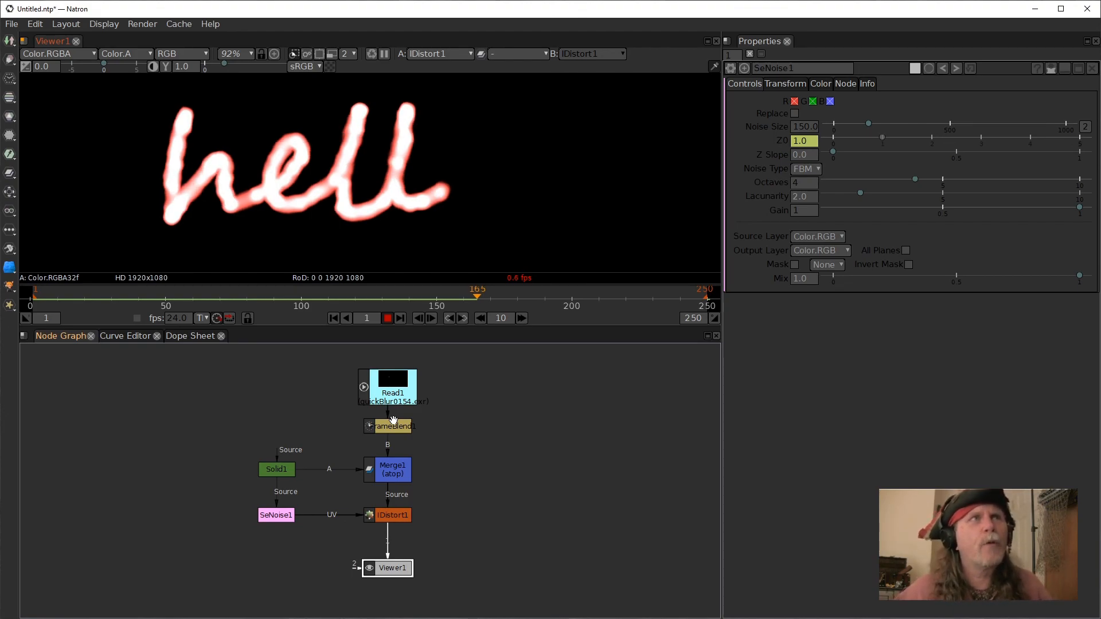
left_click(388, 319)
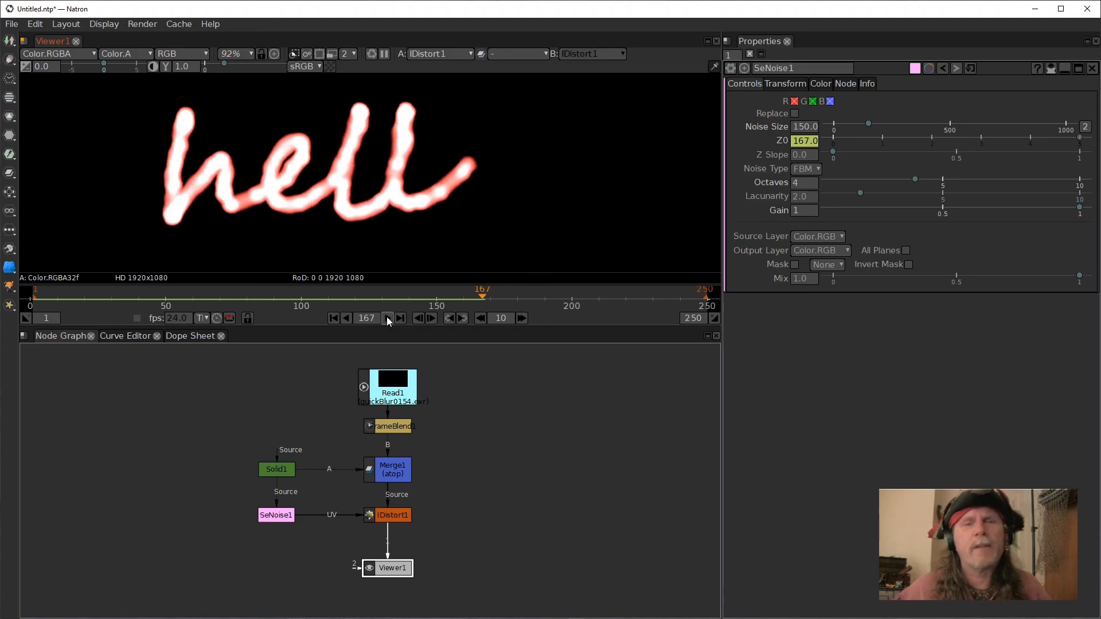
left_click(333, 319)
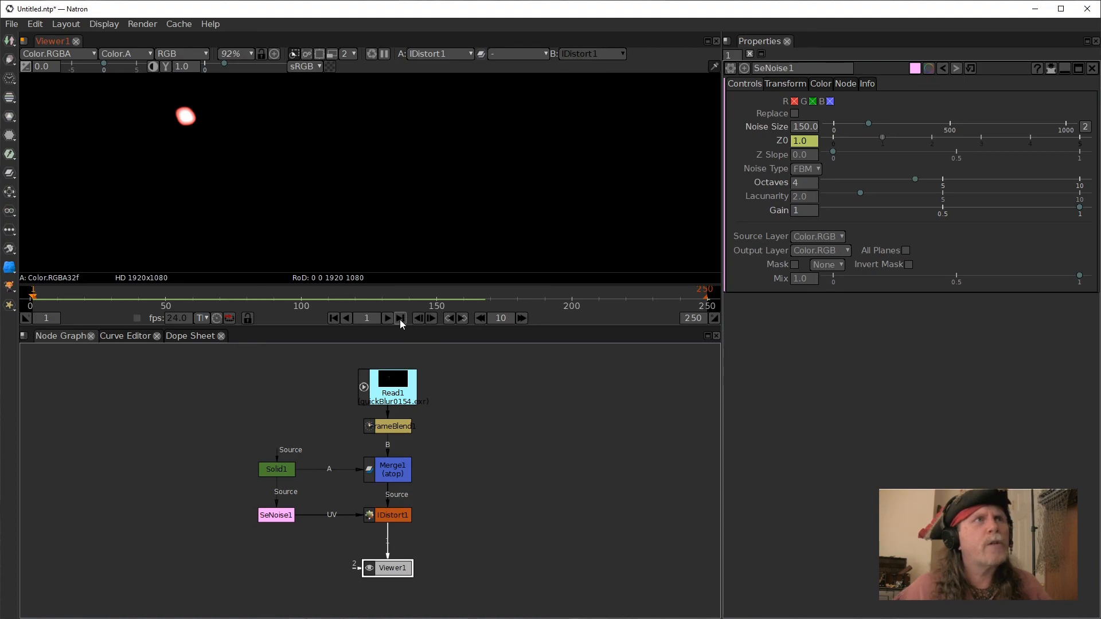
left_click(386, 319)
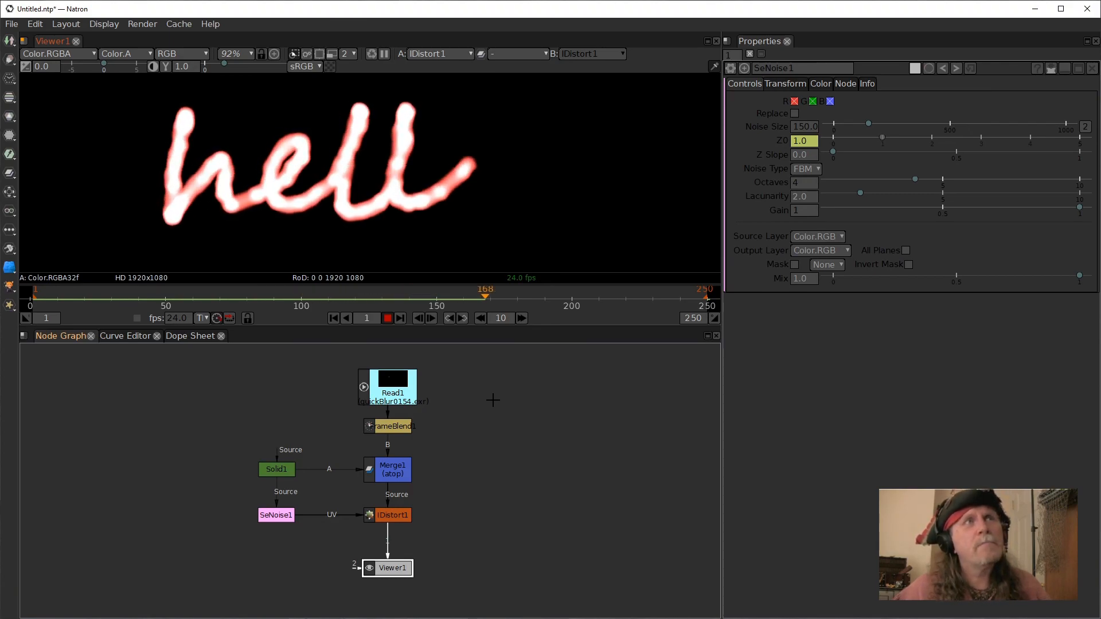
left_click(391, 322)
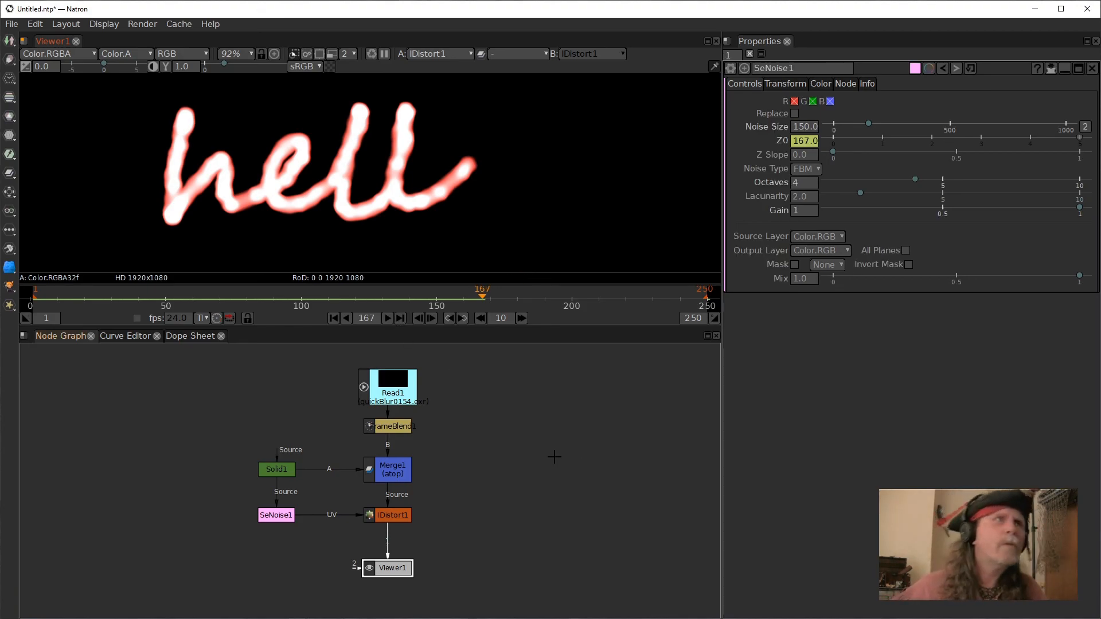